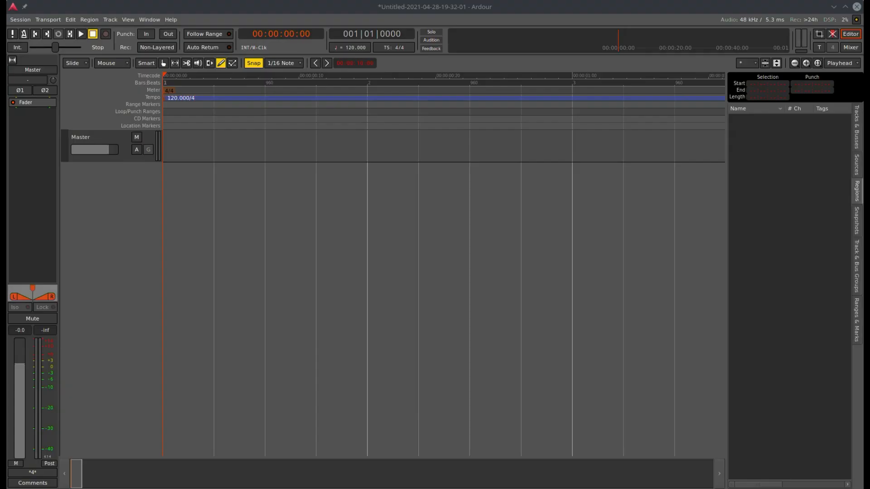
Add one MIDI track using the Black Pearl Drumkit instrument
double_click(110, 180)
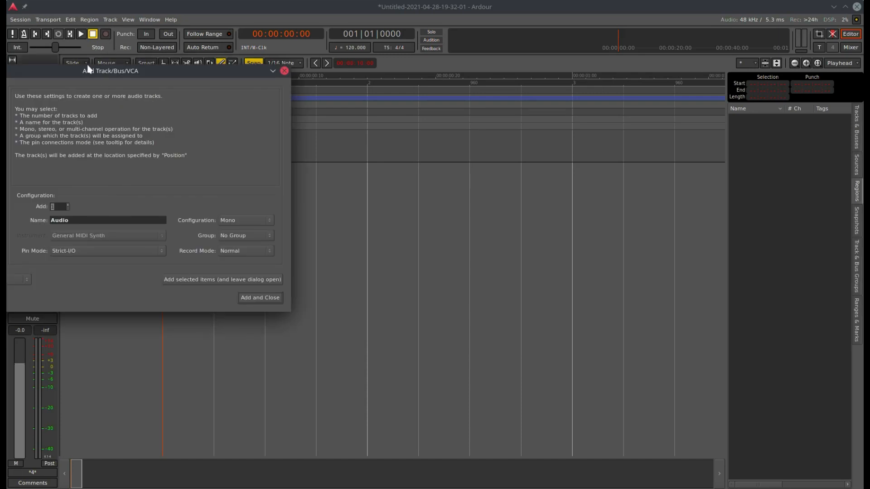
left_click_drag(86, 71, 242, 82)
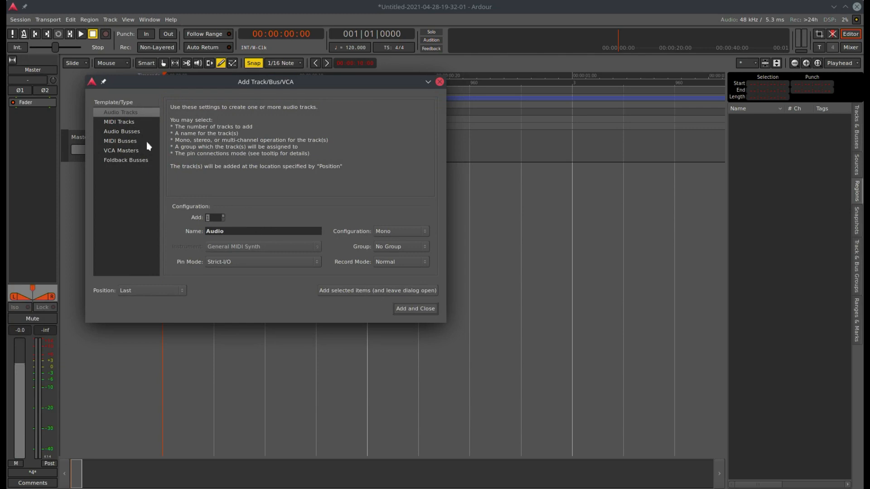
left_click(121, 123)
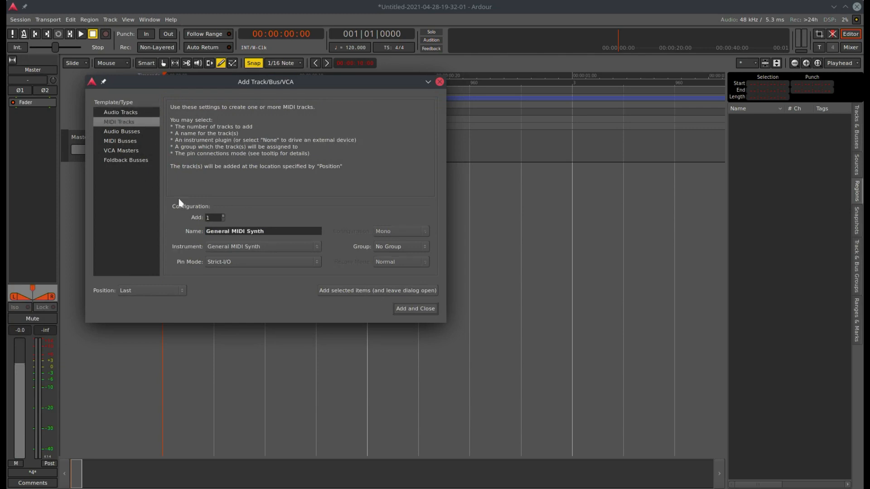
left_click(267, 247)
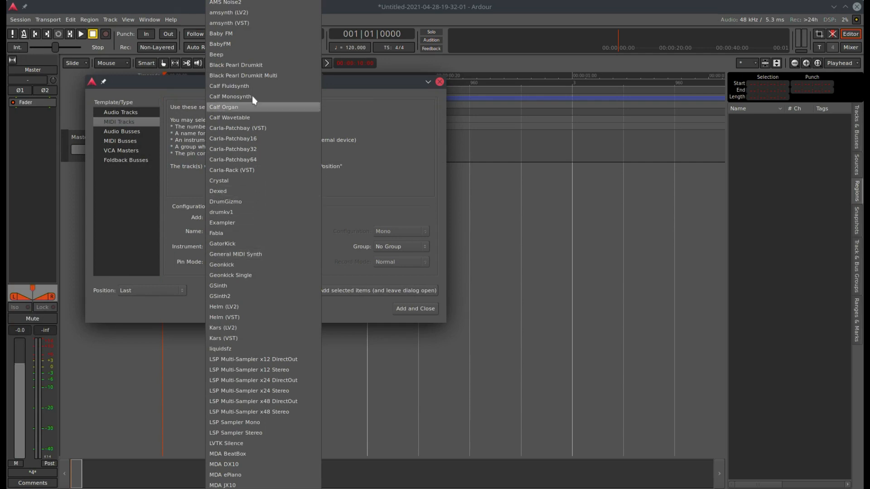
left_click(252, 67)
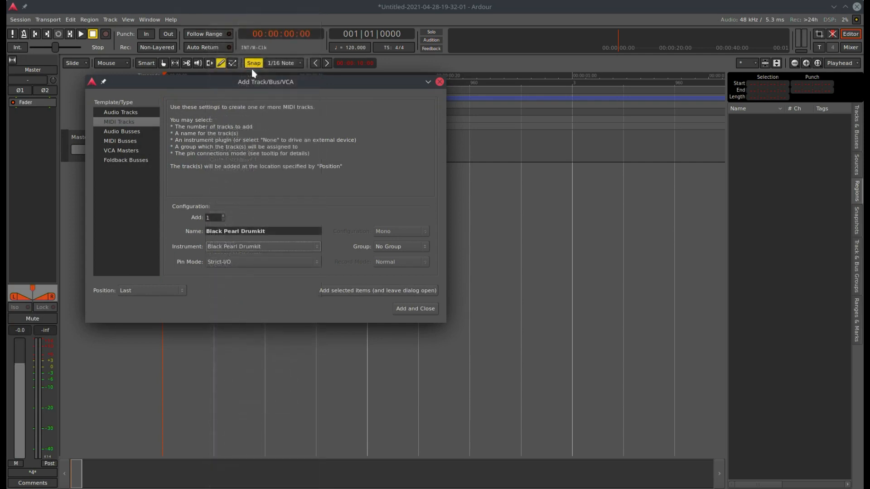
left_click(409, 308)
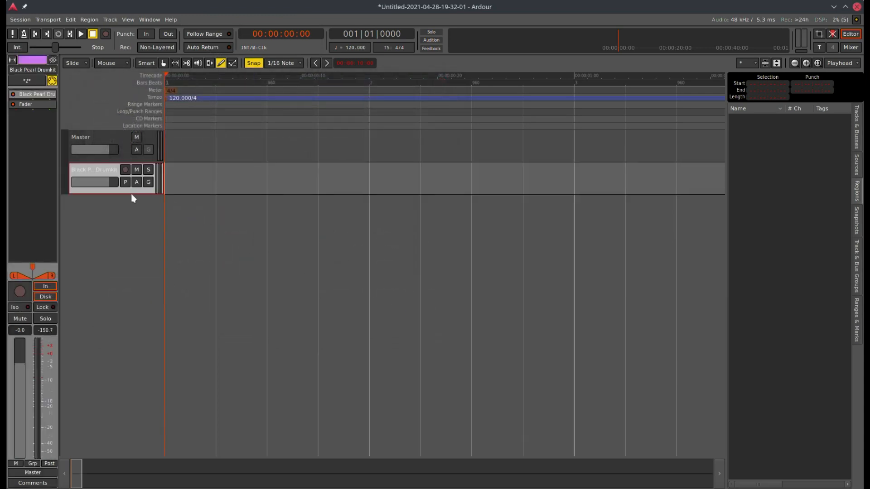
Enlarge the drumkit track to show its piano keys and draw a note on C2 at the start of bar 1
left_click_drag(132, 194, 132, 379)
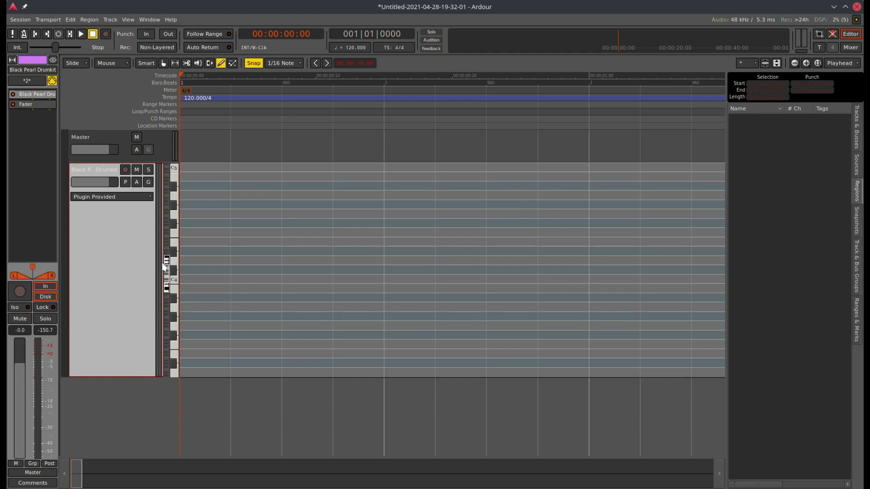
scroll(166, 274, "down", 5)
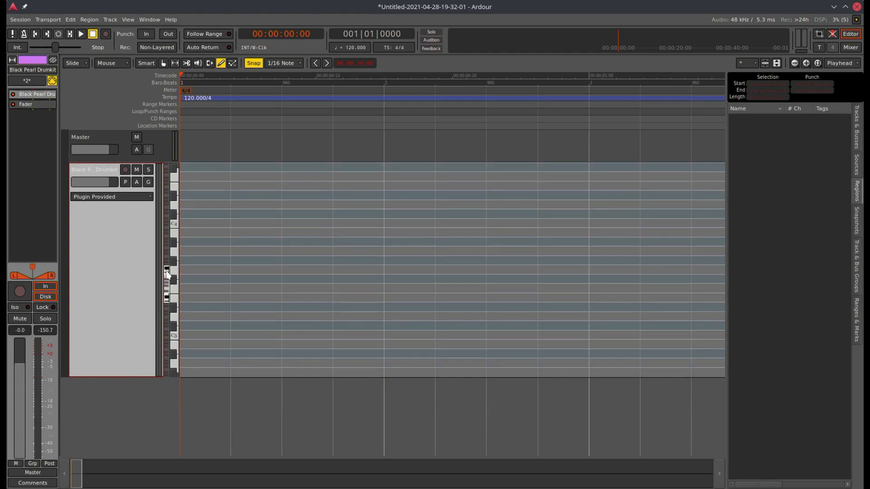
left_click_drag(167, 277, 166, 306)
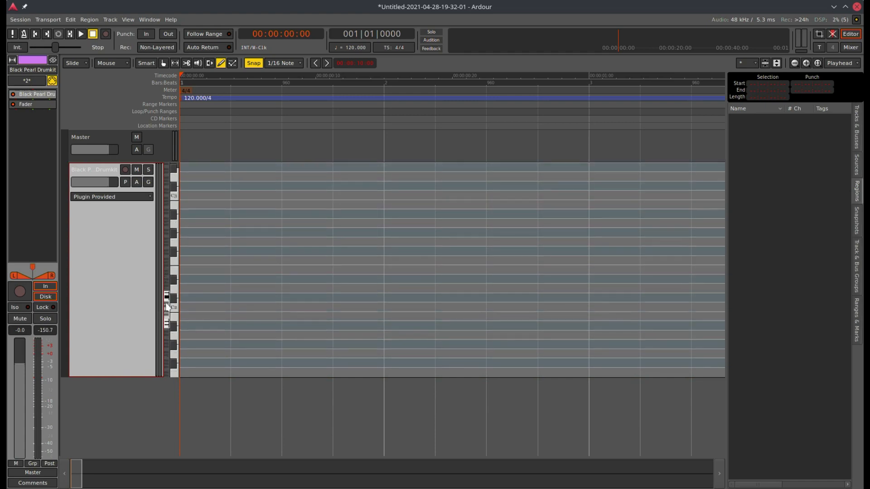
left_click(175, 309)
left_click(183, 293)
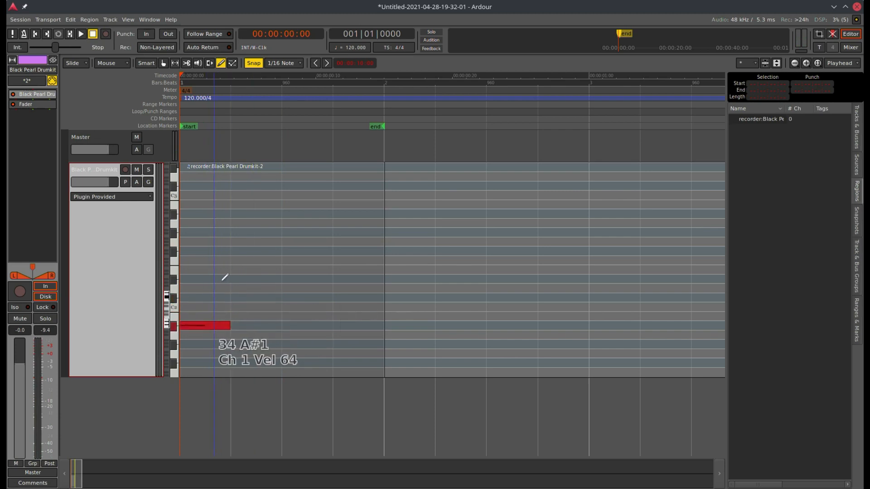
left_click(212, 307)
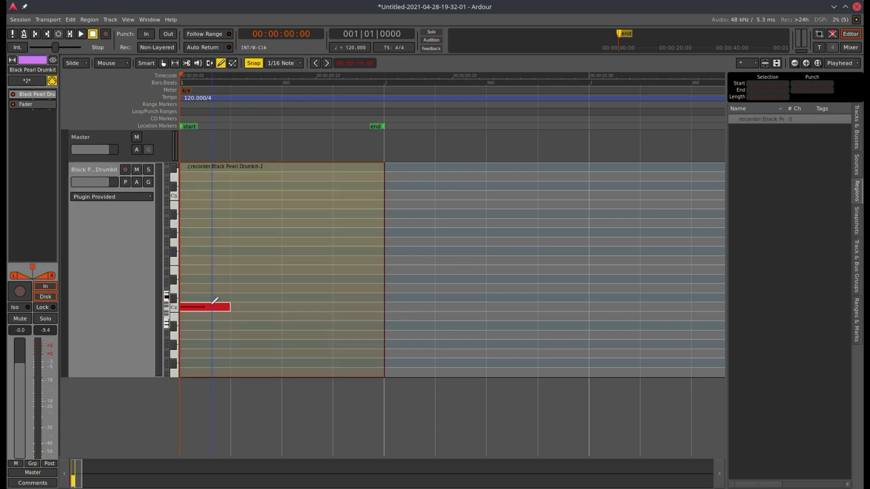
Set the drumkit track's note mode to Percussive
right_click(137, 240)
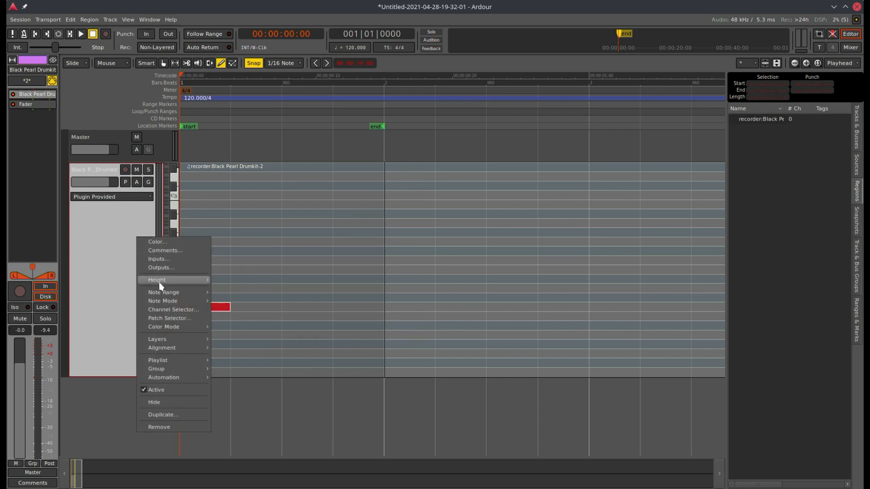
mouse_move(175, 305)
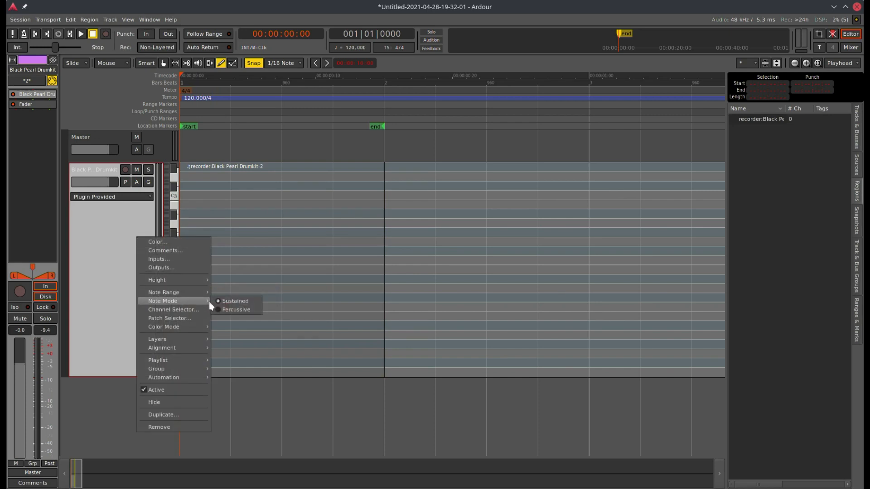
left_click(224, 310)
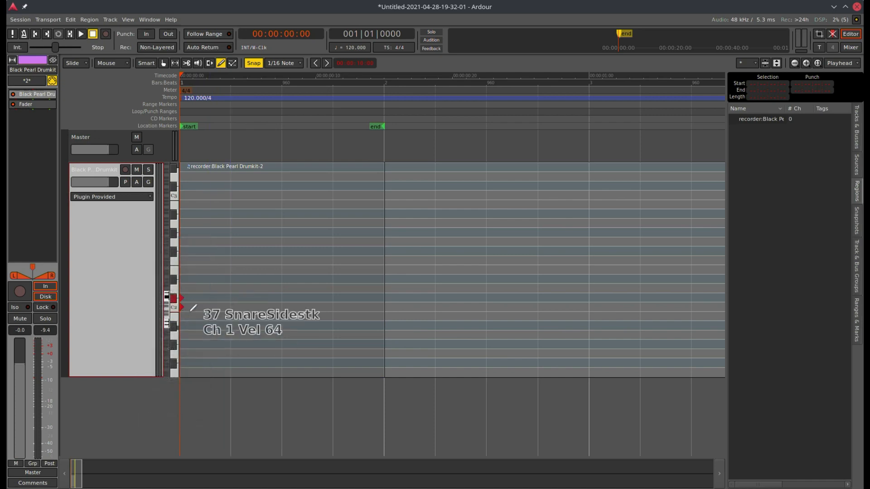
left_click(231, 297)
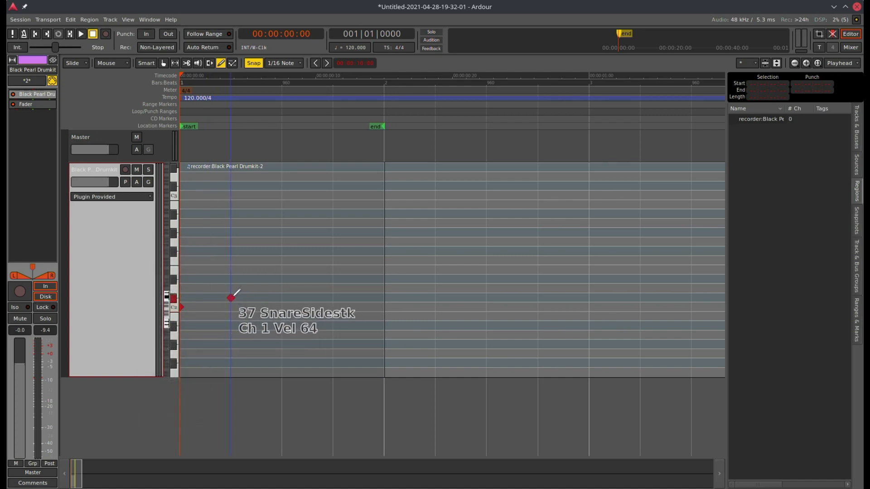
Extend the drum region's end to the start of bar 2, so it spans one full bar
left_click(164, 64)
key("minus")
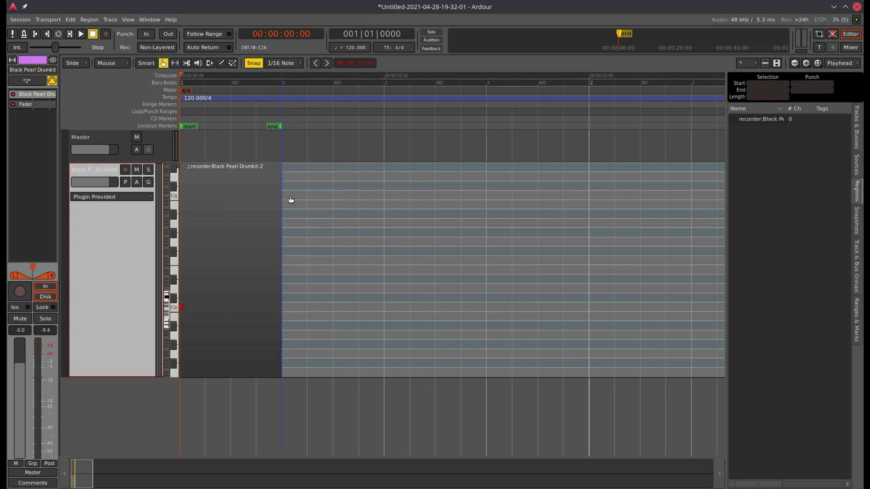
mouse_move(279, 221)
left_mouse_down()
mouse_move(409, 248)
mouse_move(584, 248)
left_mouse_up()
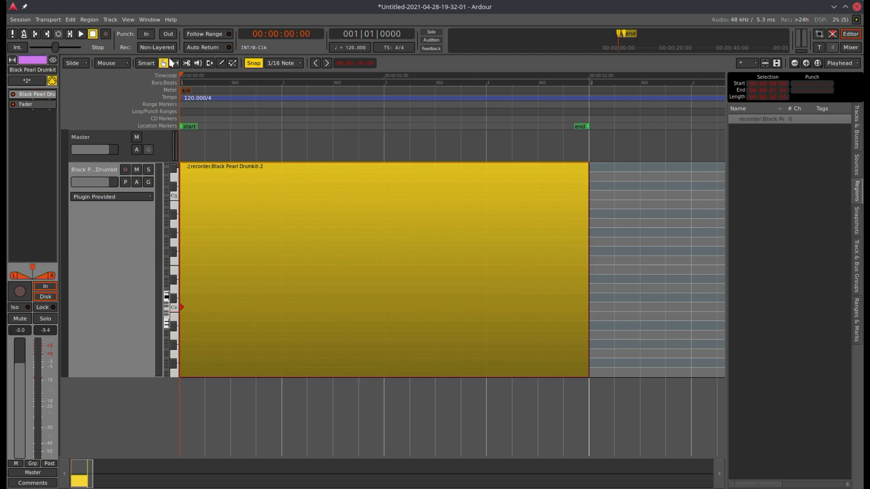
Raise the velocity of the first KickDrum note to 127 with the Draw tool
left_click(222, 62)
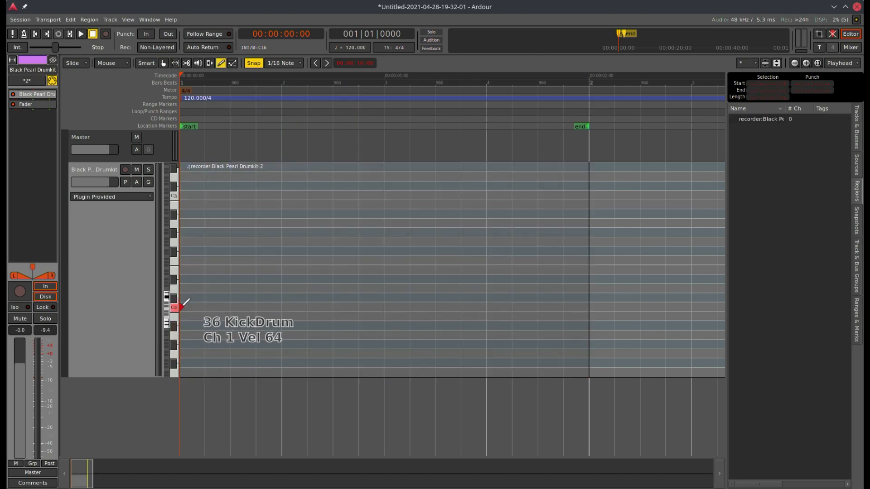
left_click(184, 303)
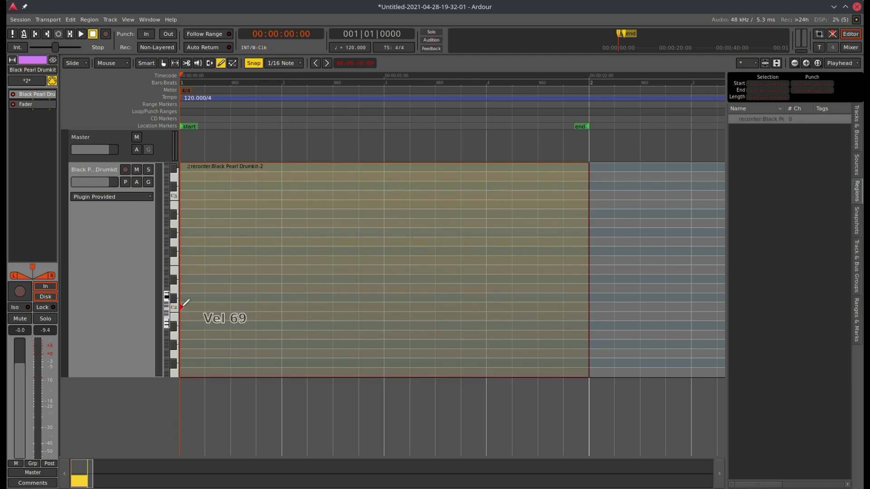
scroll(183, 305, "up", 11)
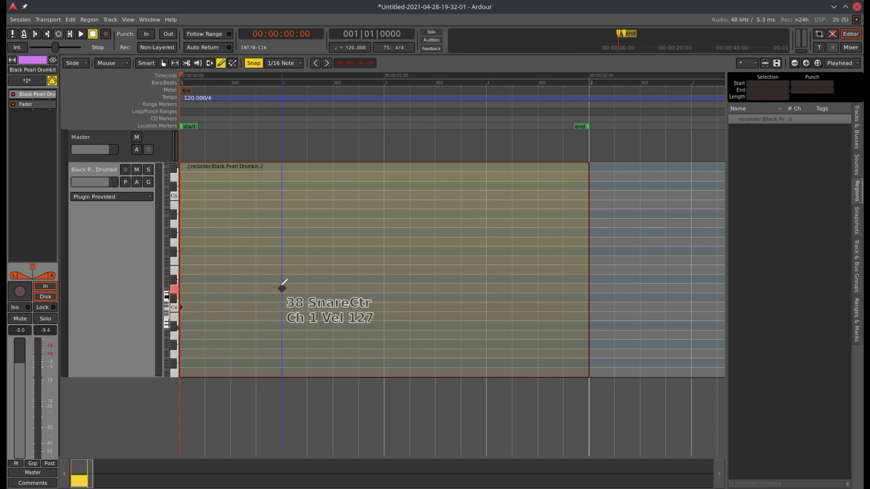
Draw SnareCtr hits on beats 2 and 4, and KickDrum hits on beat 1's fourth sixteenth and the third sixteenths of beats 2 and 3
left_click(281, 288)
left_click(487, 287)
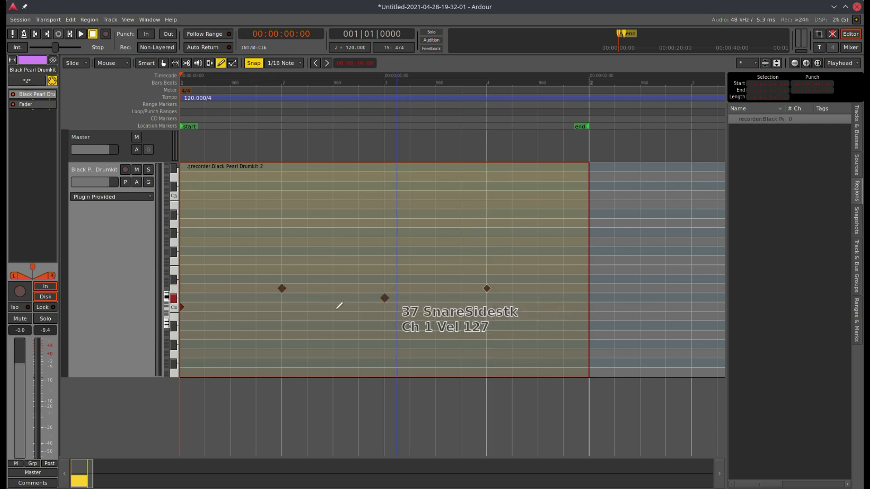
left_click(257, 303)
left_click(333, 304)
left_click(412, 308)
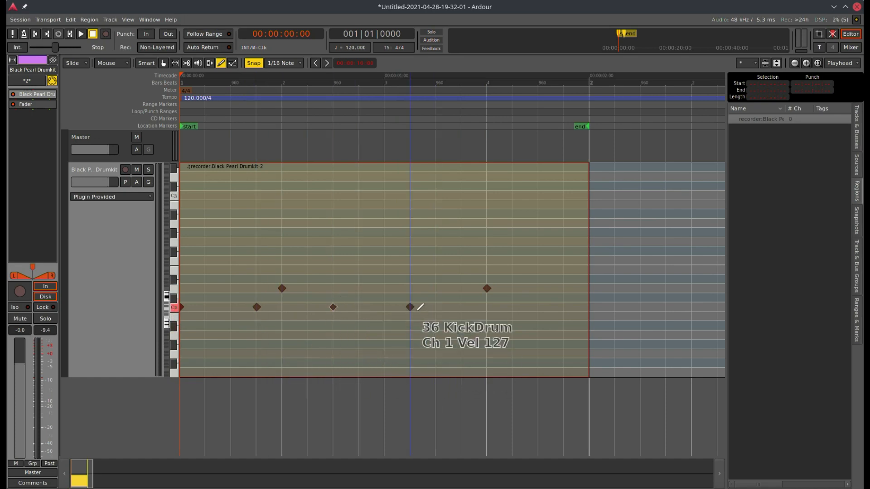
left_click(438, 307)
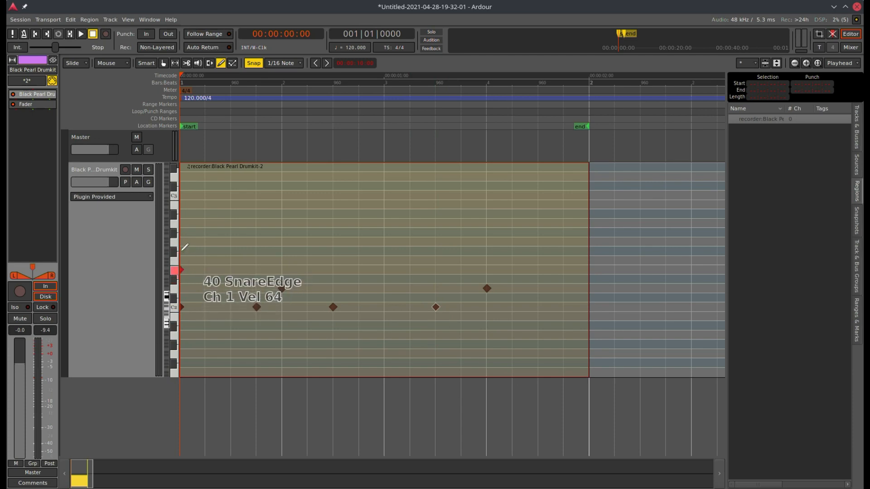
Draw ClosedHat hits on all four beats of the bar at velocity 127
scroll(181, 250, "up", 9)
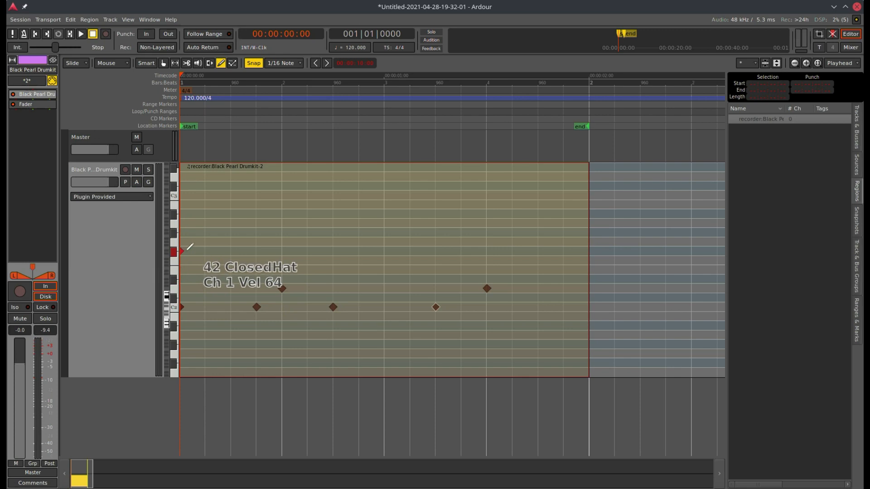
scroll(180, 250, "up", 20)
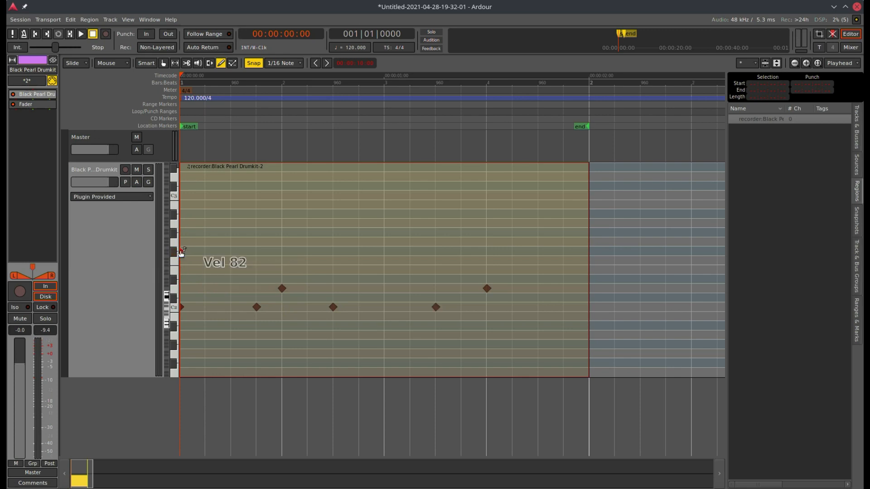
scroll(180, 250, "up", 15)
left_click(283, 259)
left_click_drag(284, 254, 284, 246)
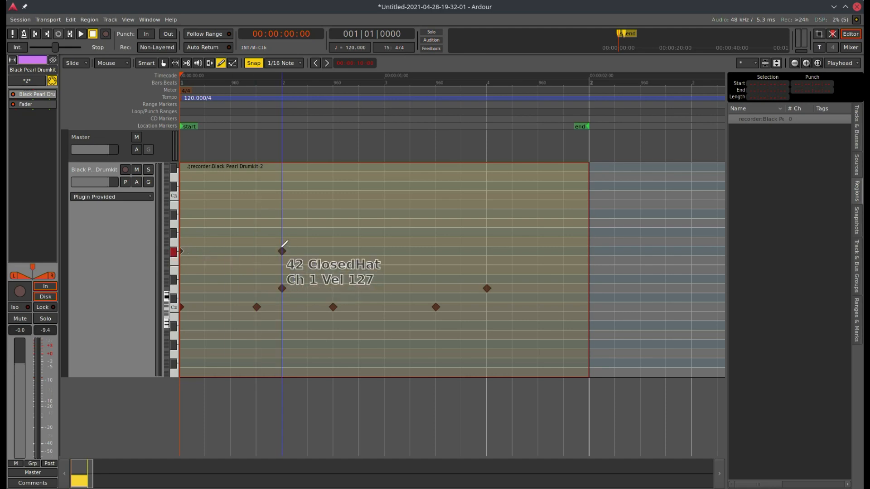
left_click(386, 250)
left_click(488, 250)
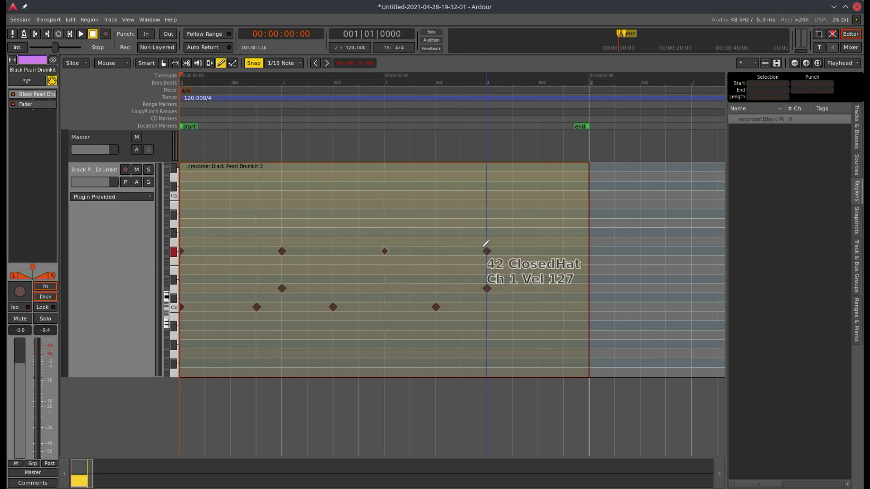
Draw ClosedHat hits on the offbeat eighths of all four beats at velocity 100
left_click(232, 250)
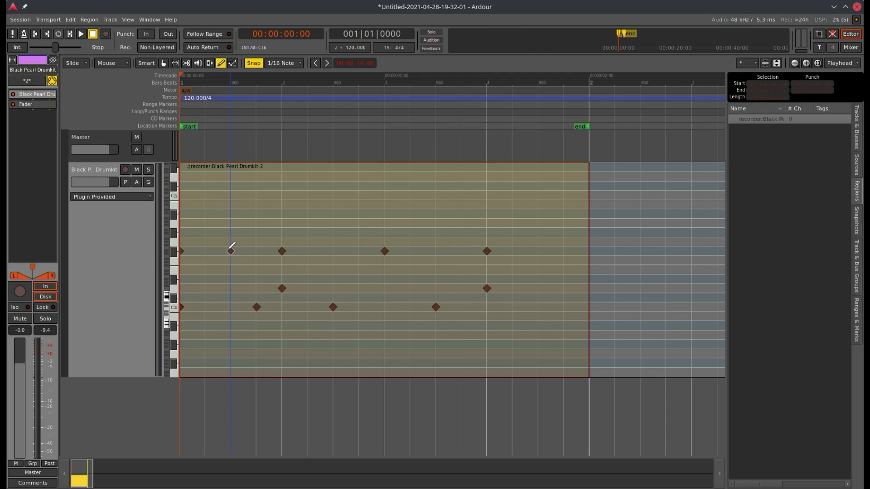
scroll(234, 249, "down", 5)
left_click(232, 316)
left_click_drag(231, 316, 233, 249)
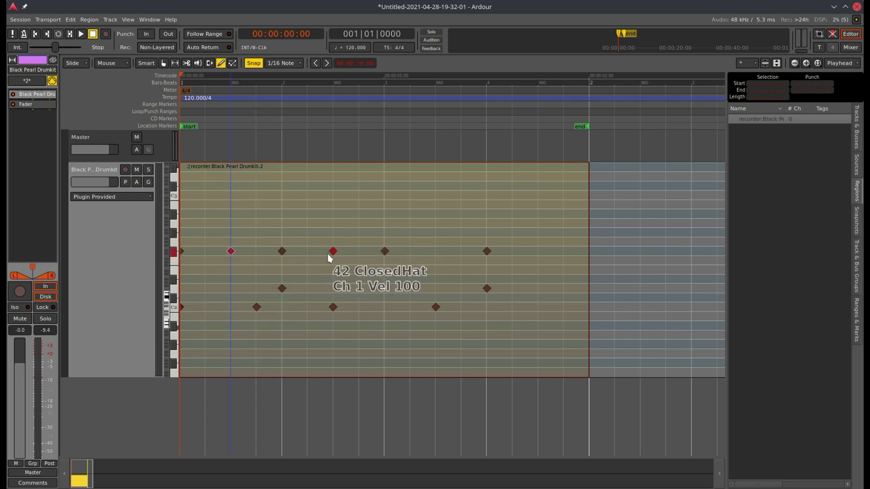
left_click(436, 251)
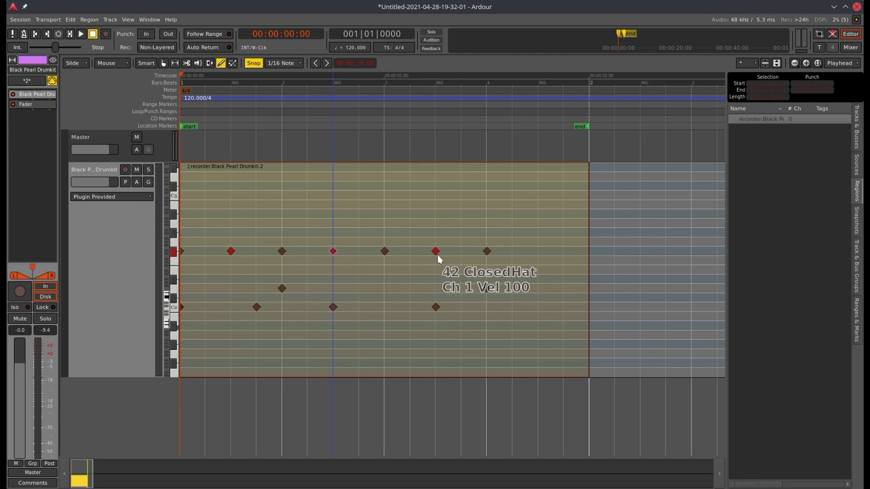
left_click(437, 252)
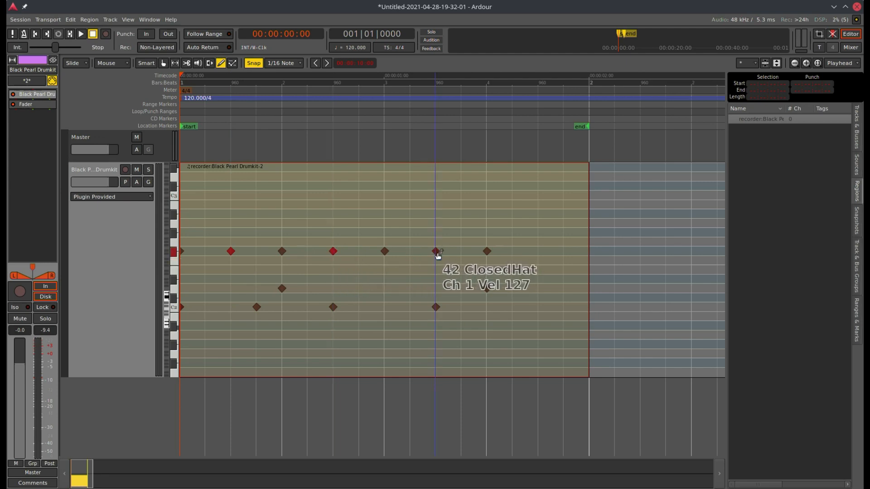
left_click(538, 252)
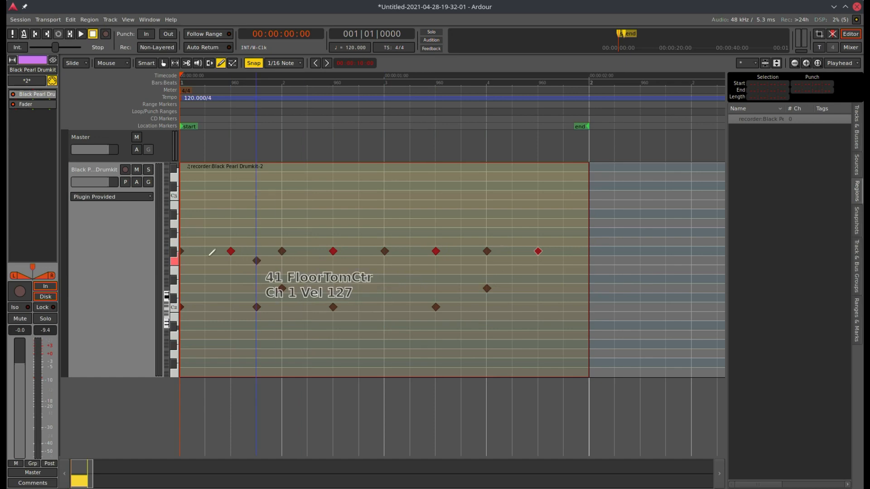
Draw ClosedHat hits on the second and fourth sixteenths of all four beats
left_click_drag(232, 251, 214, 251)
scroll(206, 252, "down", 6)
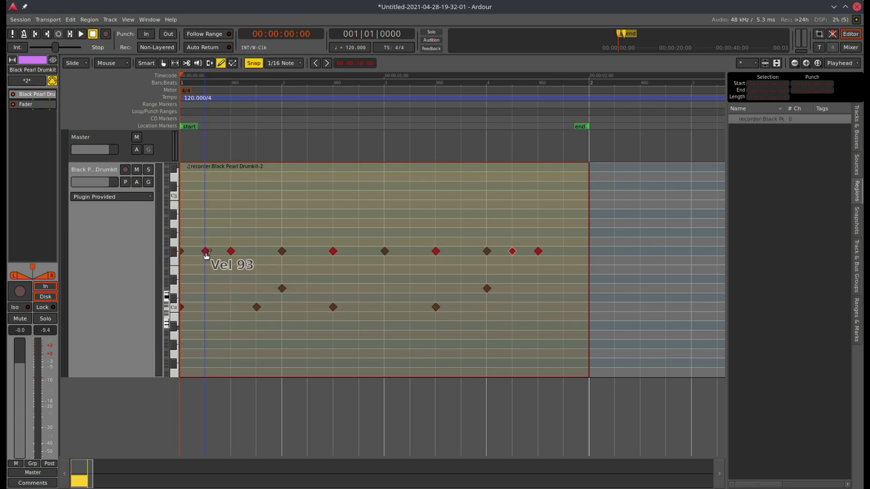
left_click(205, 260)
key("ctrl+z")
left_click(256, 251)
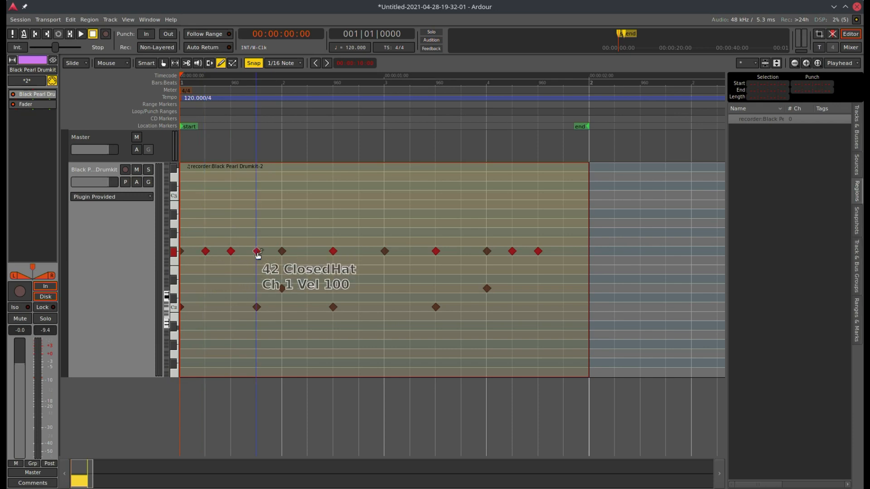
left_click(301, 254)
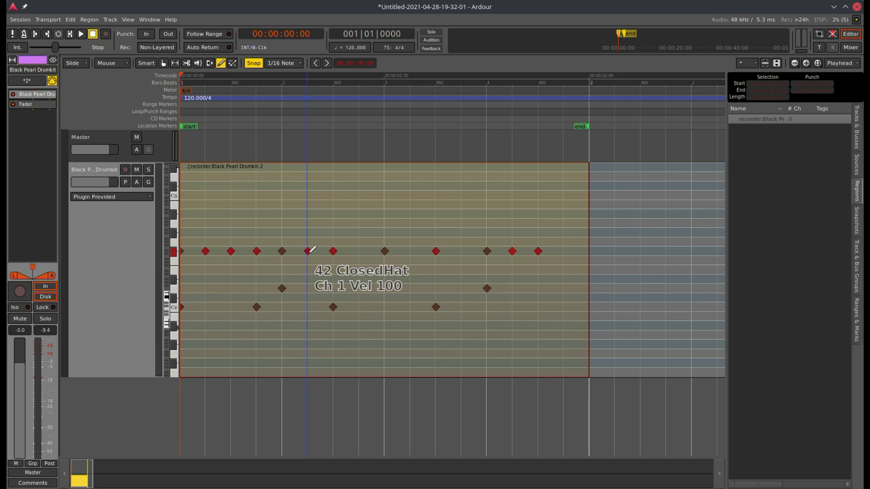
left_click(360, 251)
left_click(410, 252)
left_click(462, 252)
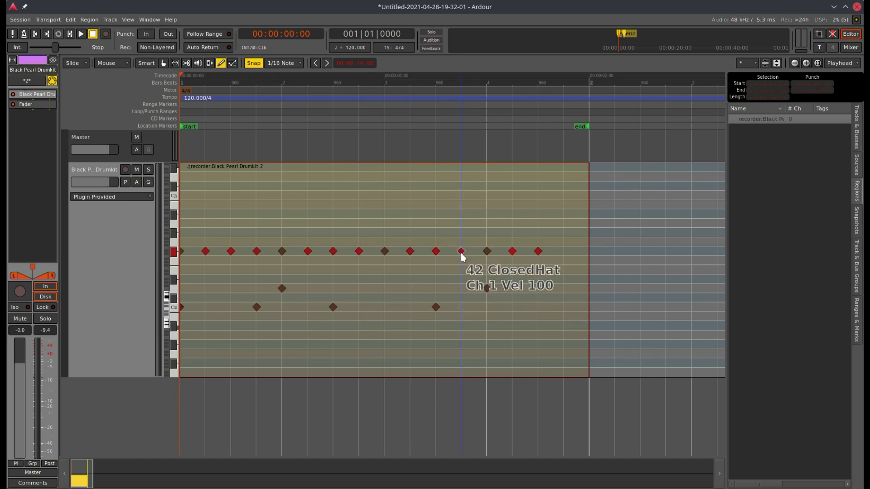
left_click(561, 251)
left_click(563, 250)
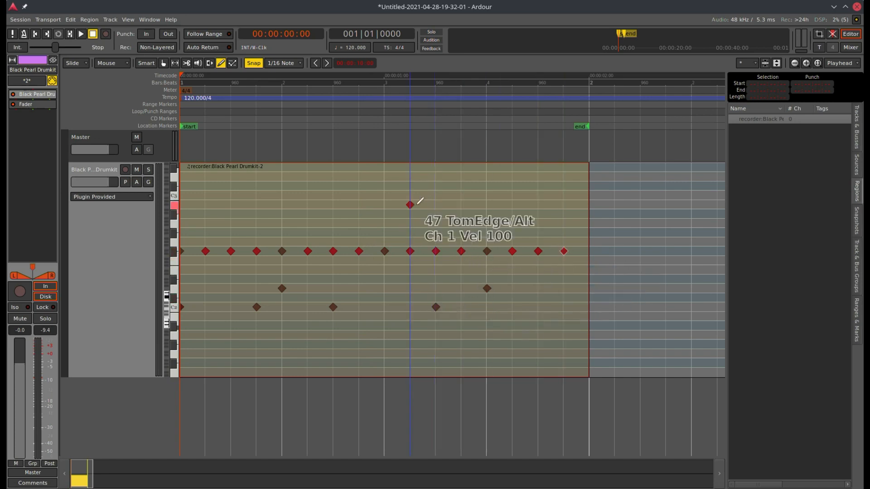
key("Escape")
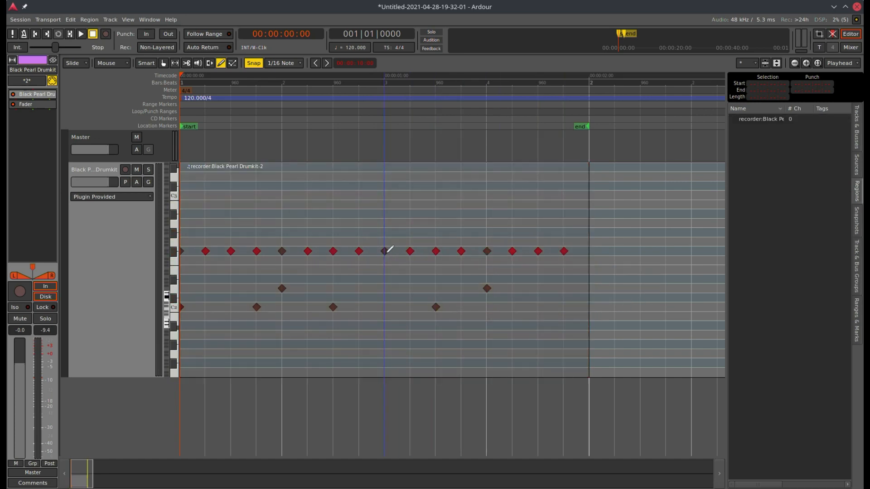
Lower the velocity of the ClosedHat hit on beat 3
left_click(385, 251)
scroll(385, 252, "down", 7)
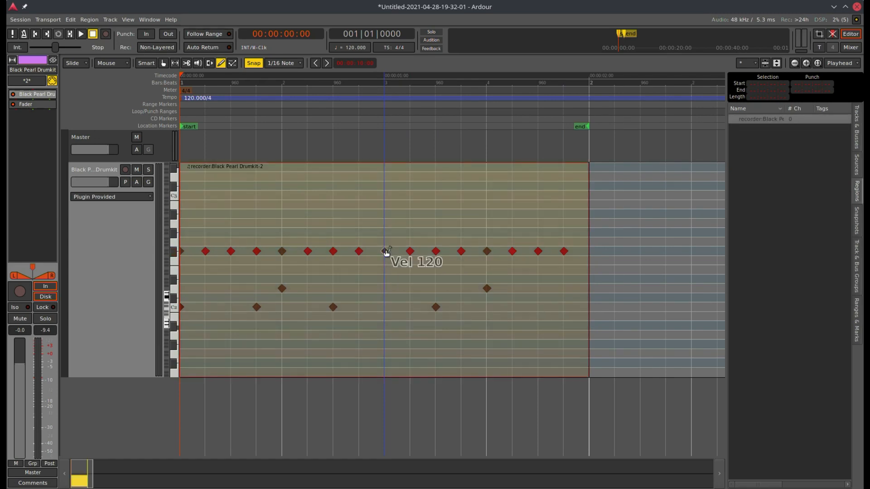
scroll(385, 252, "down", 3)
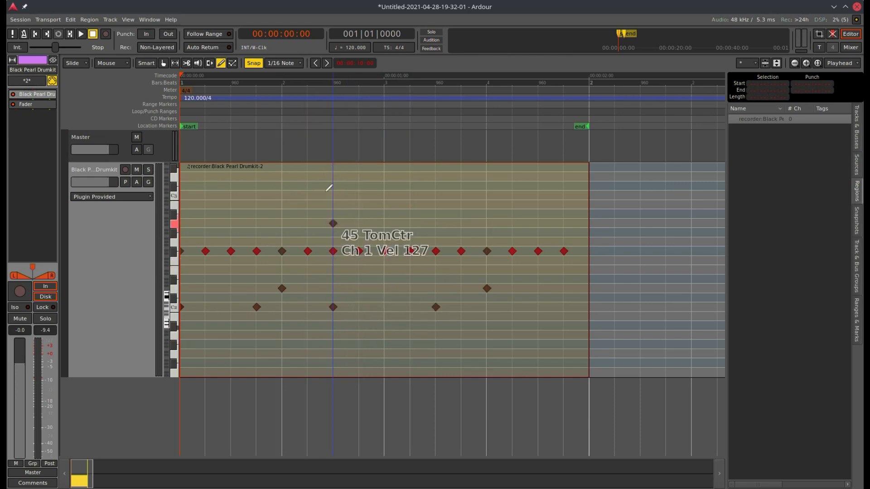
Loop the Black Pearl Drumkit region to audition the pattern, and stop playback
key("g")
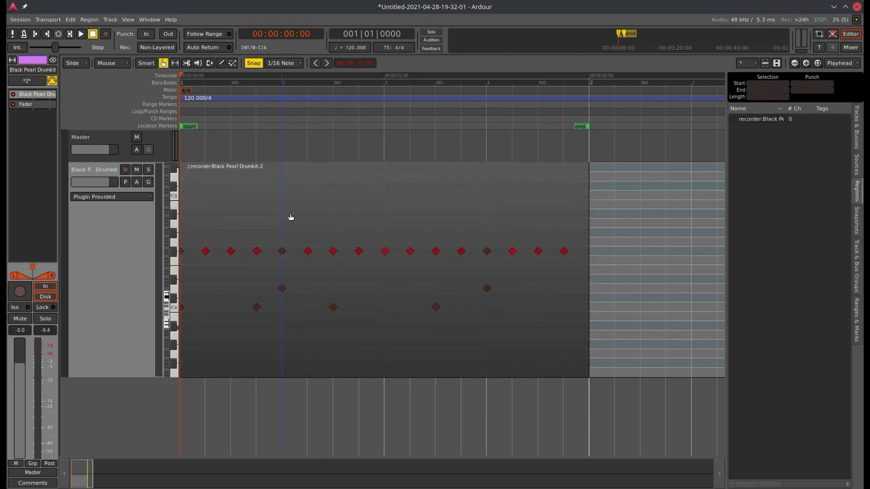
right_click(292, 186)
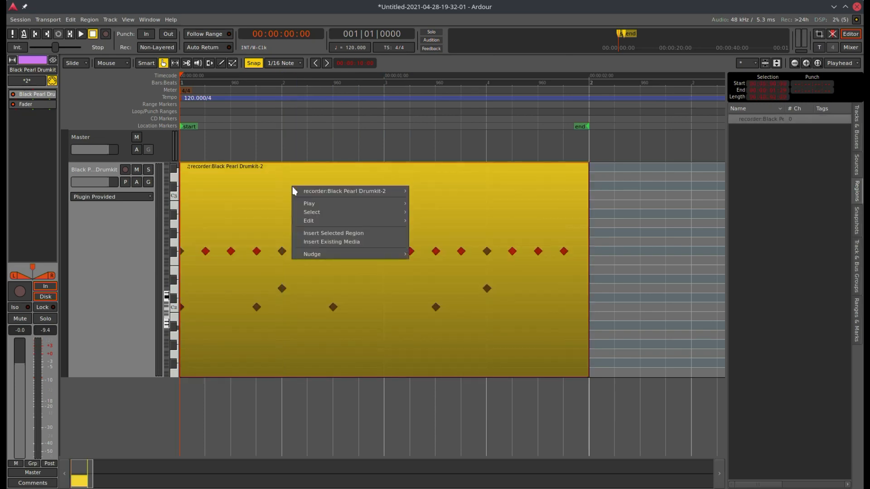
mouse_move(327, 196)
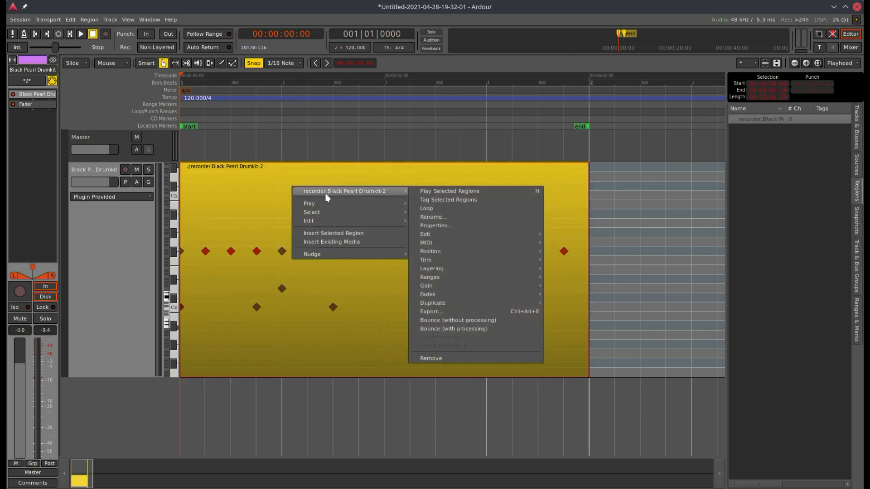
left_click(419, 208)
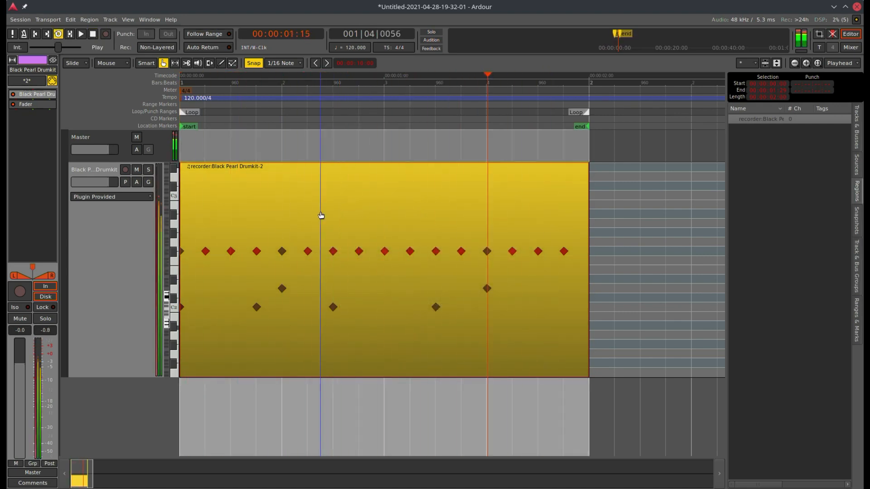
left_click(93, 35)
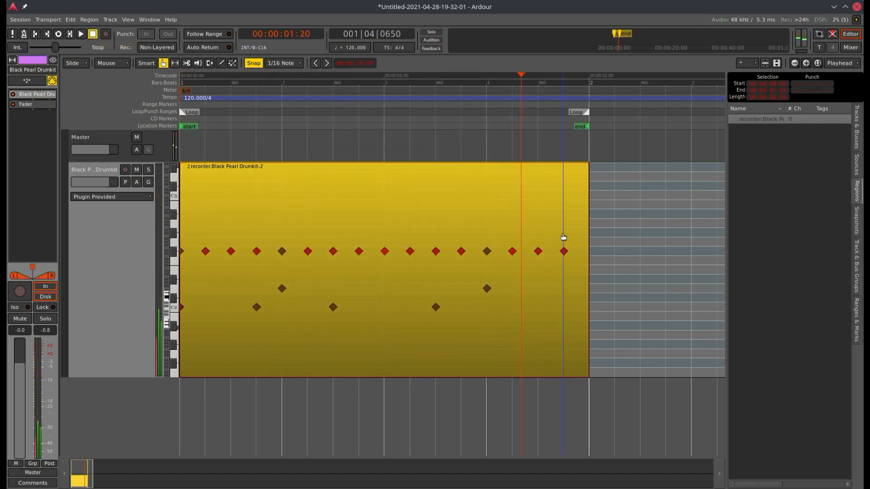
Select all kick, snare and hi-hat notes in the region and lower their velocities together
key("e")
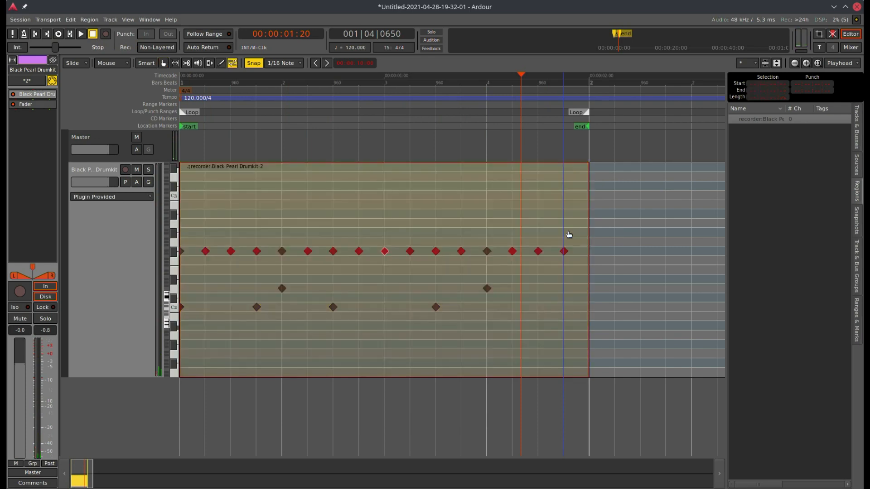
left_click_drag(575, 219, 119, 349)
scroll(306, 291, "up", 10)
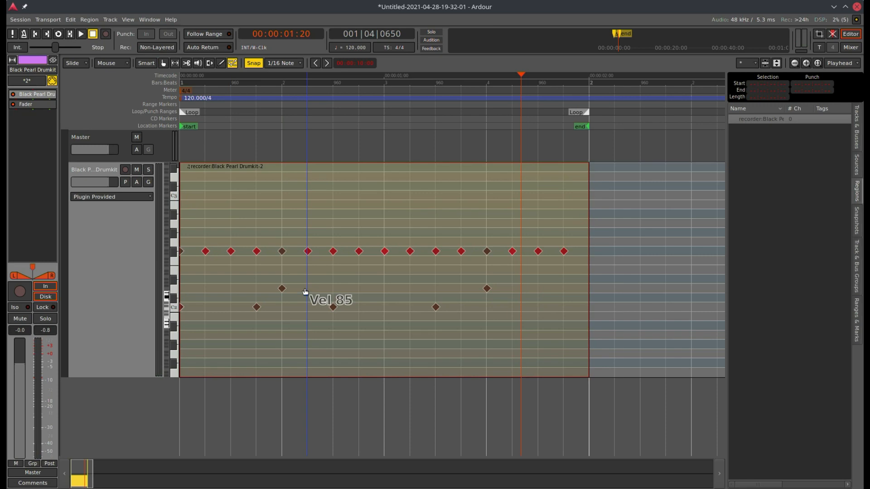
scroll(305, 291, "down", 9)
scroll(305, 291, "down", 1)
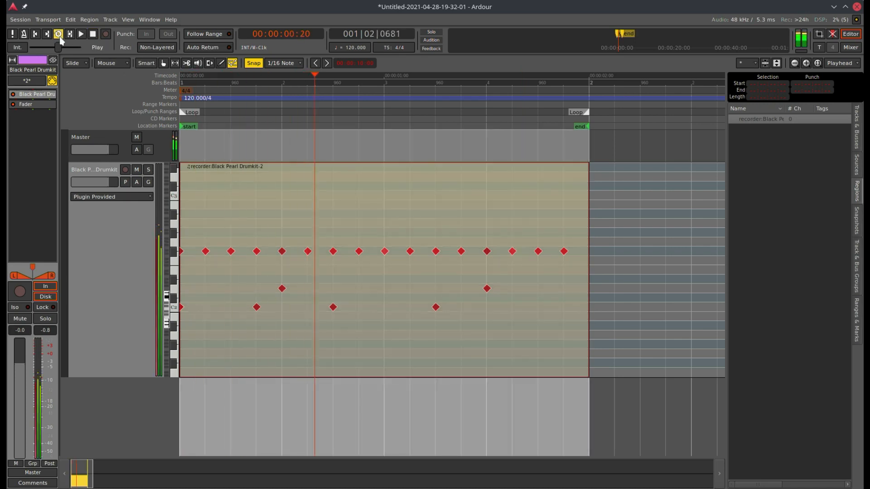
Adjust all notes' velocities during loop playback until the ClosedHat on beat 2's second sixteenth is at 45, and stop playback
mouse_move(303, 254)
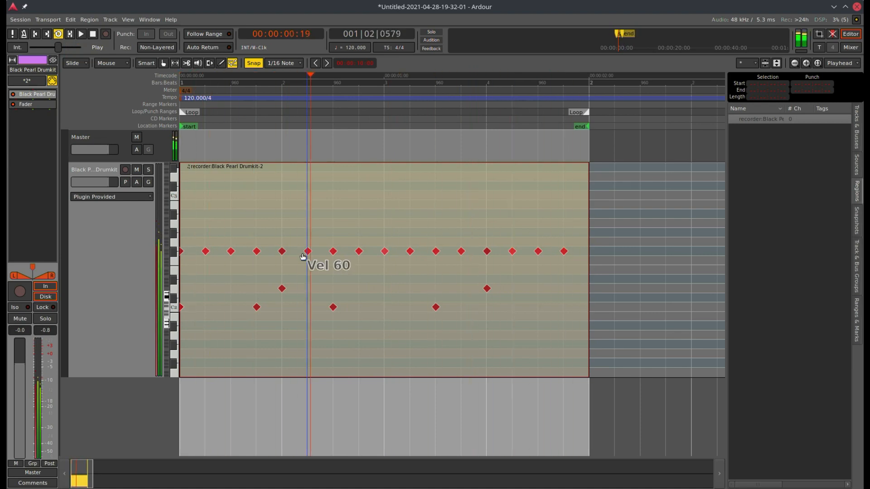
scroll(302, 254, "up", 4)
scroll(303, 253, "down", 2)
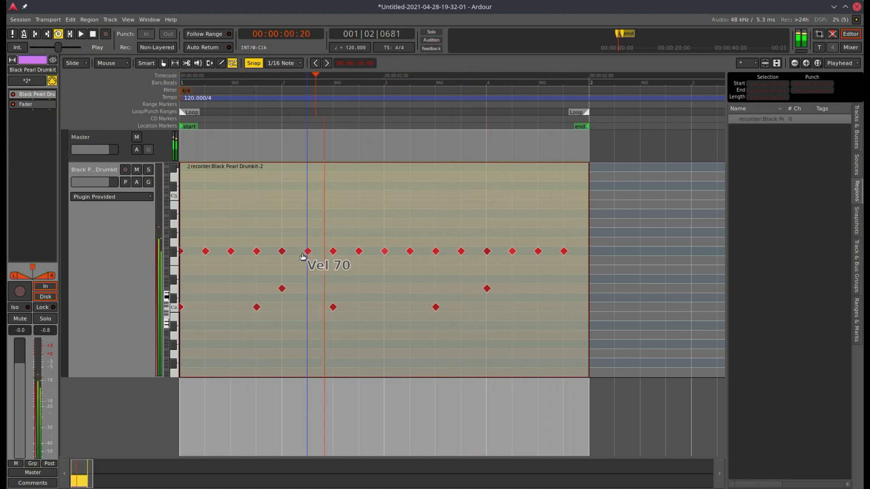
scroll(302, 252, "down", 12)
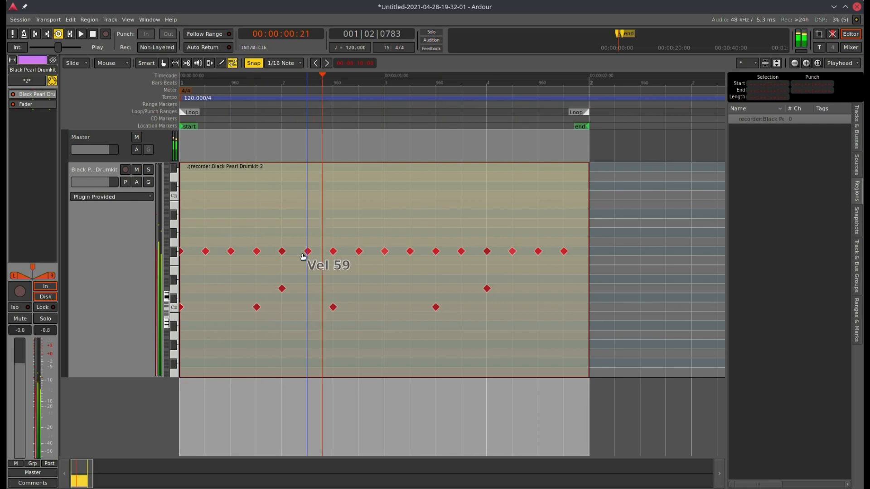
scroll(303, 253, "down", 2)
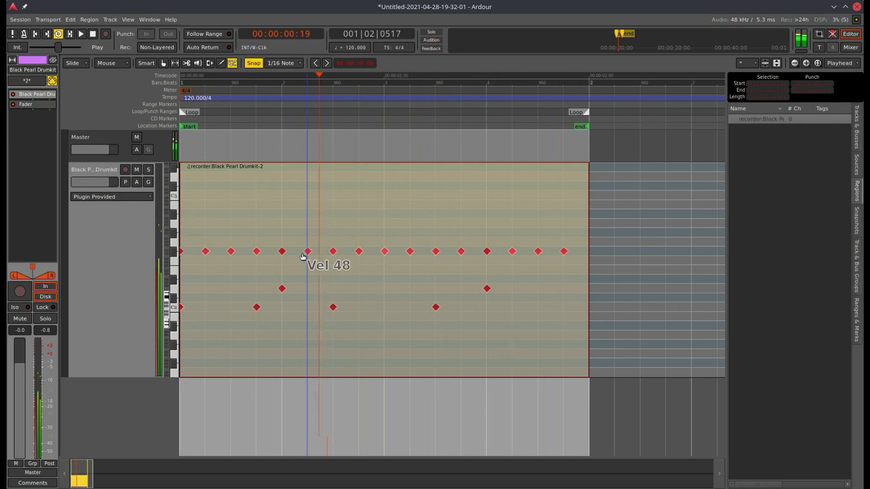
scroll(303, 253, "down", 1)
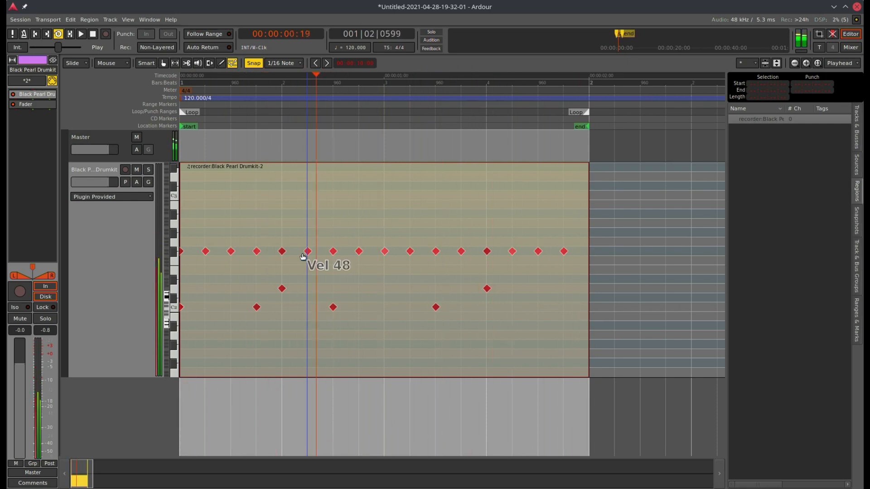
scroll(302, 252, "down", 2)
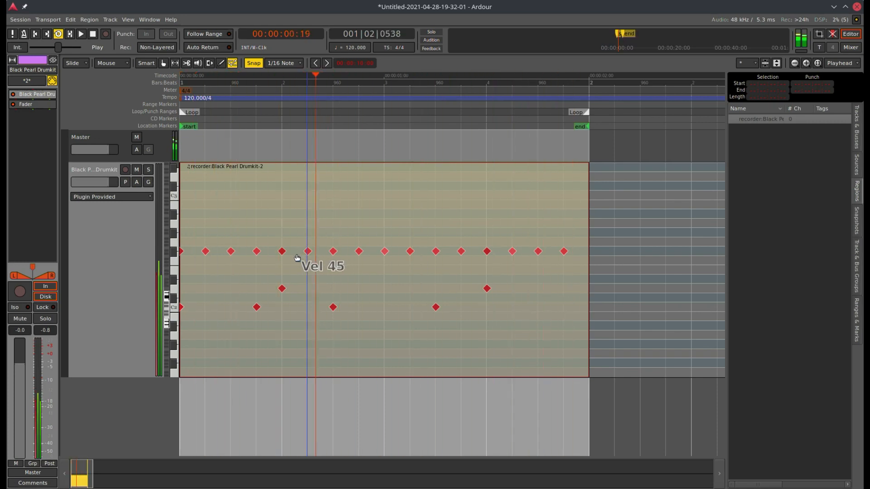
left_click(93, 36)
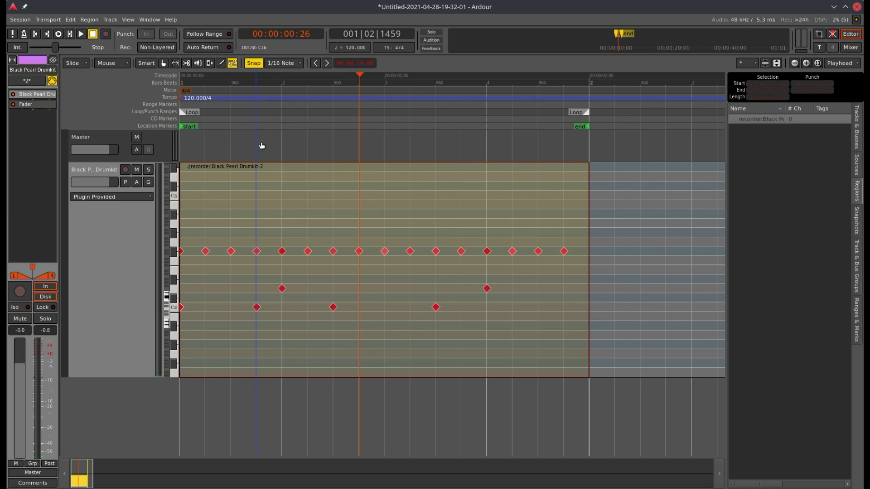
Save the session under the name Breakbeats
key("ctrl+s")
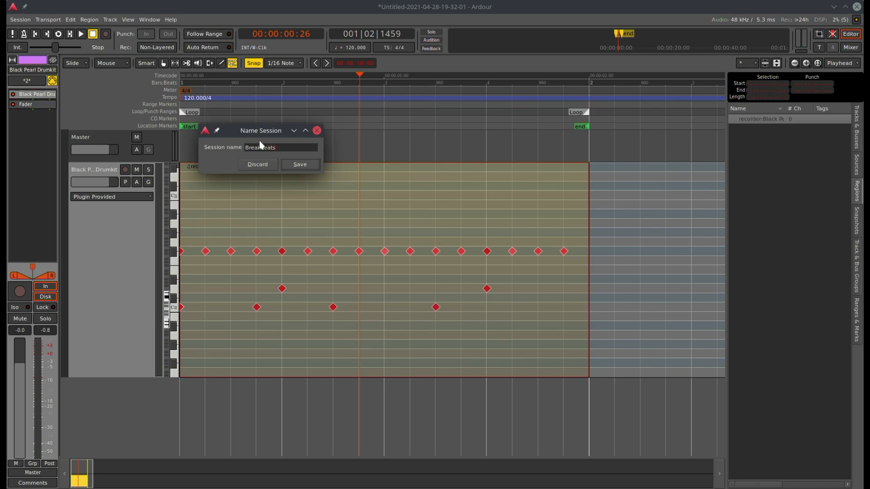
left_click(296, 165)
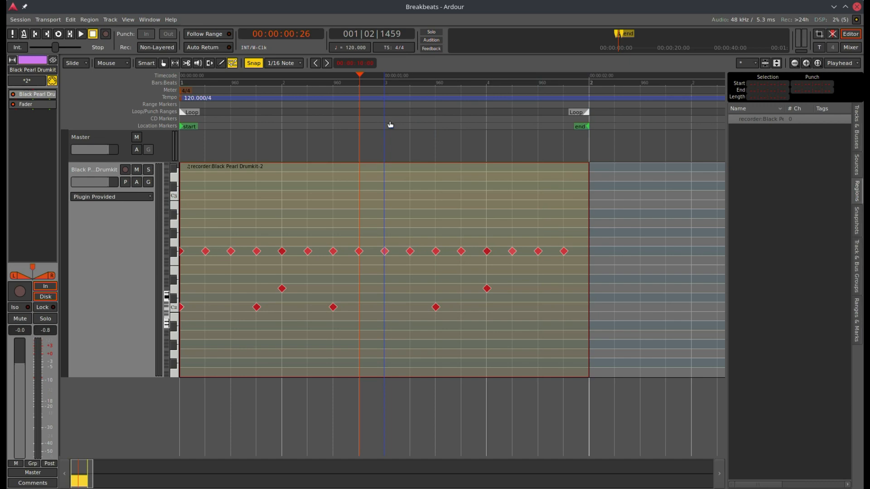
Extend the end of the drum region to the start of bar 4
key("minus")
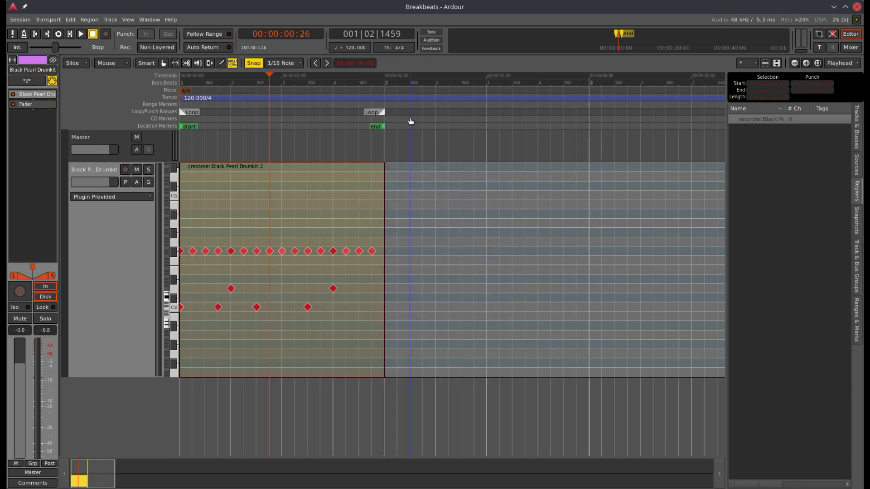
key("minus")
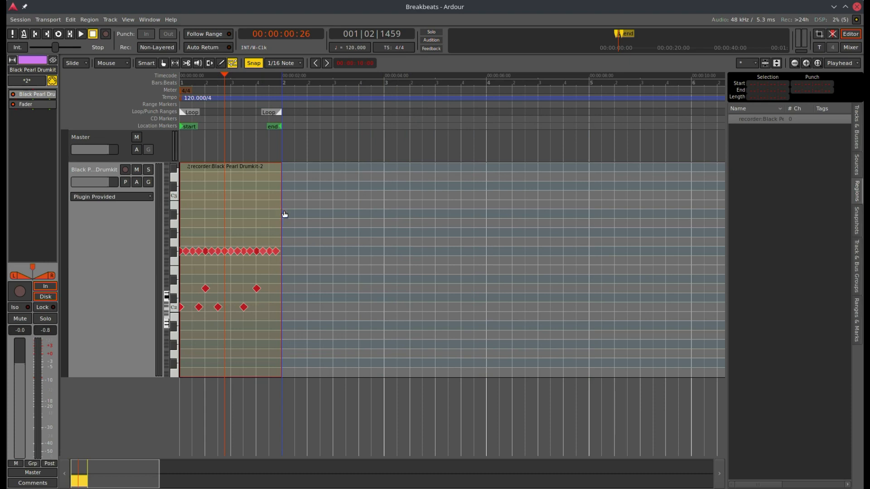
left_click(163, 63)
left_click_drag(280, 195, 474, 220)
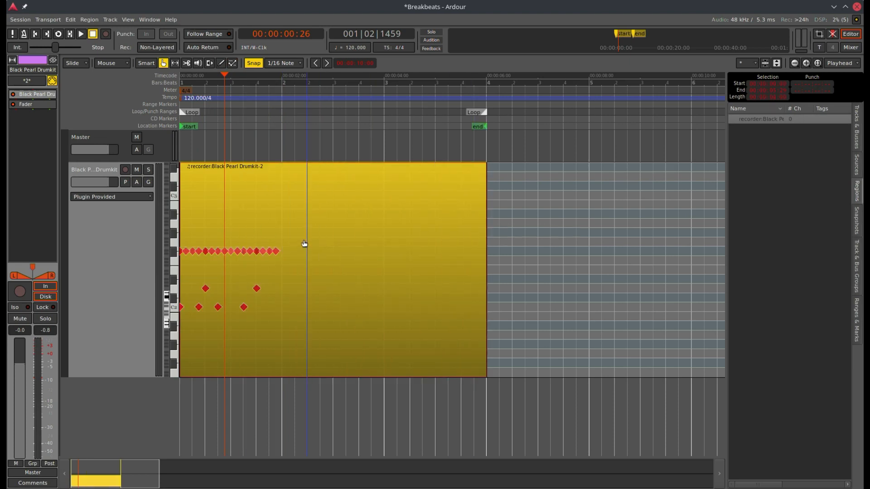
Select all notes of bar 1 and copy them to the start of bar 2
key("e")
left_click_drag(311, 224, 184, 314)
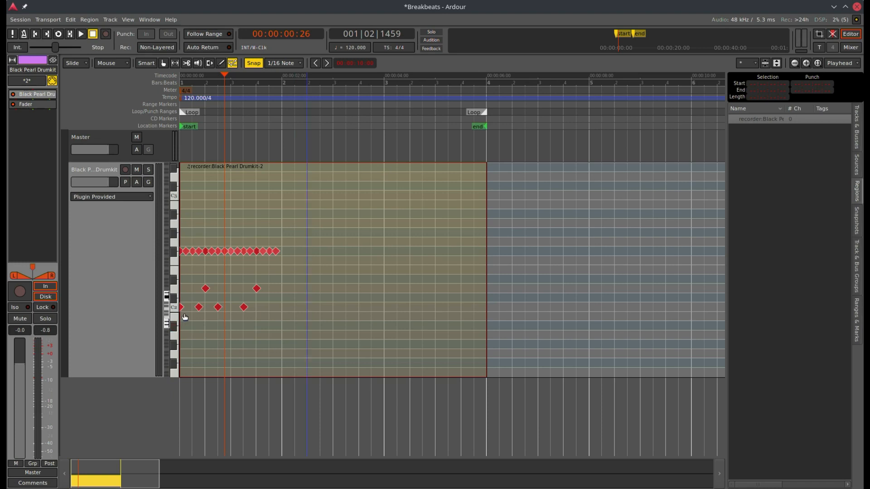
mouse_move(182, 307)
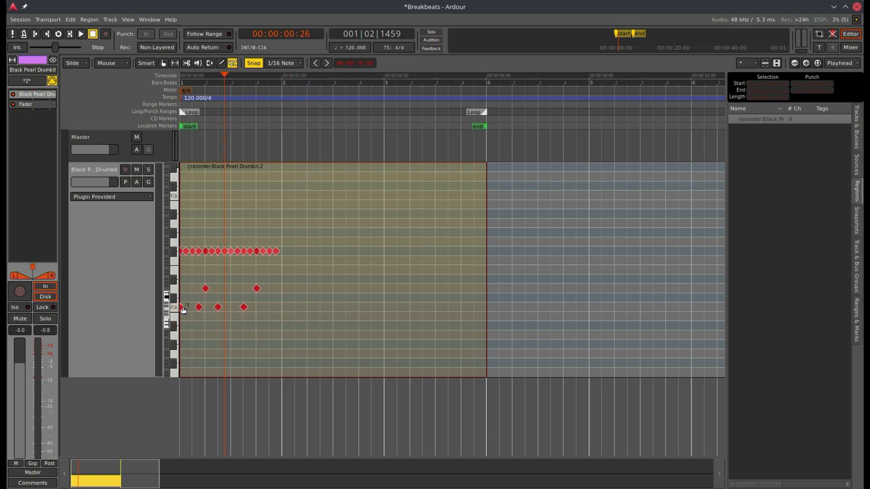
left_click_drag(183, 309, 283, 308)
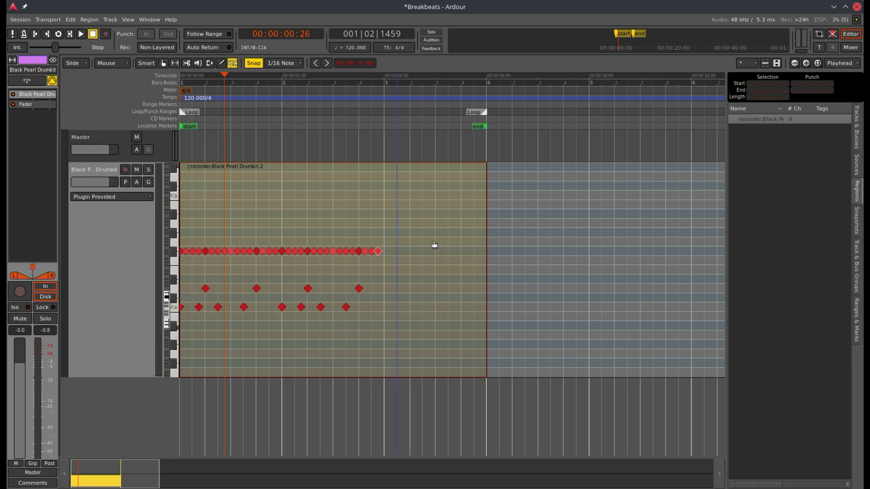
Extend the drum region to the start of bar 5 and copy all notes of bars 1 and 2 to bar 3
key("g")
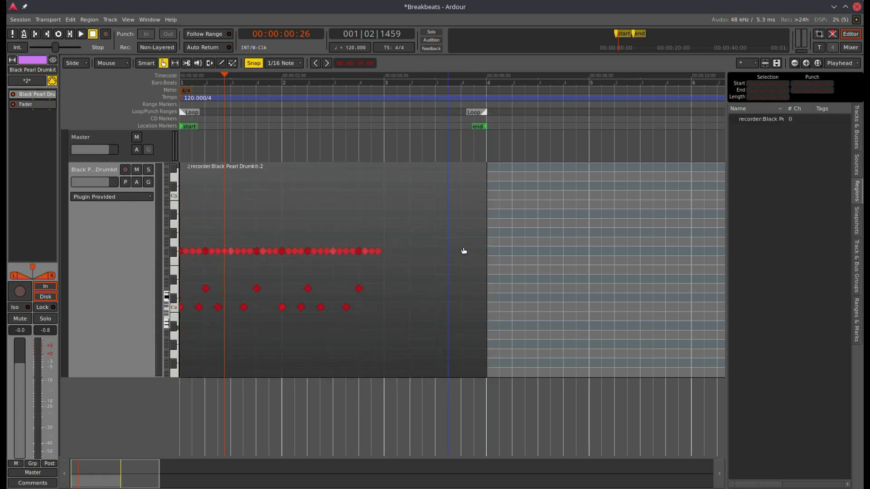
left_click_drag(476, 242, 578, 243)
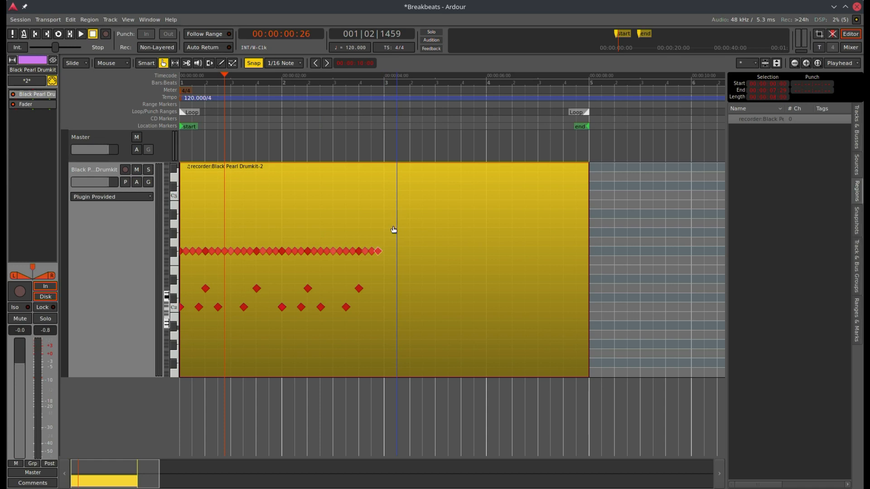
key("e")
left_click_drag(405, 218, 139, 346)
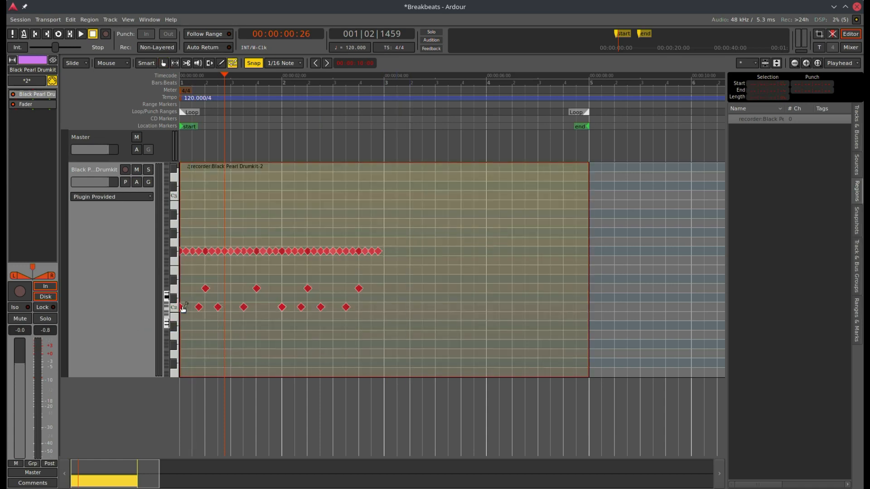
left_click_drag(183, 308, 386, 310)
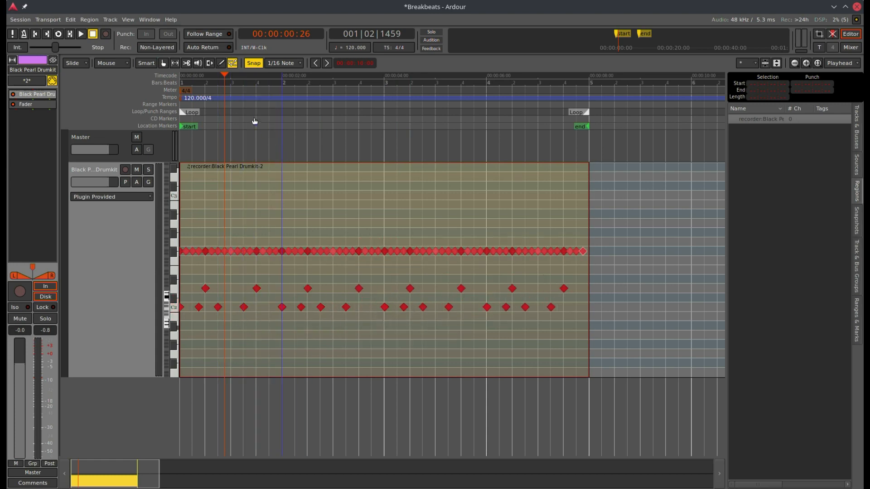
In bar 2, move the second kick one sixteenth earlier and the last kick back to beat 3
scroll(272, 120, "up", 1)
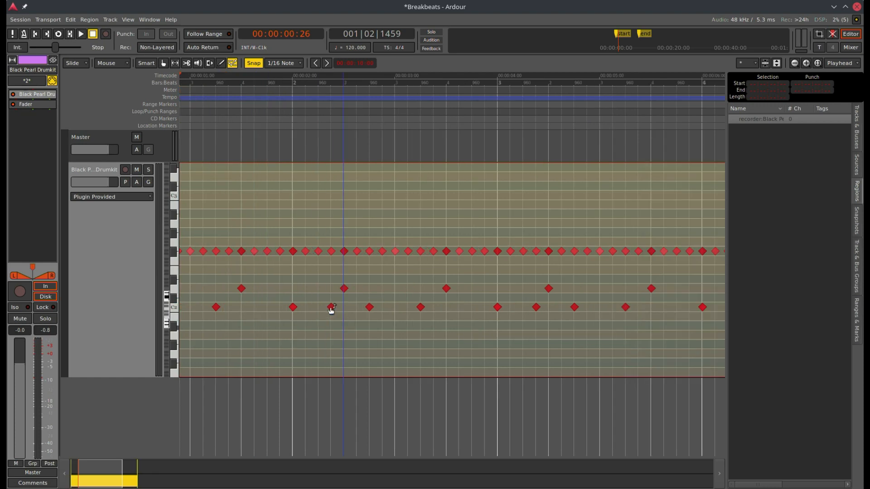
left_click_drag(331, 307, 318, 307)
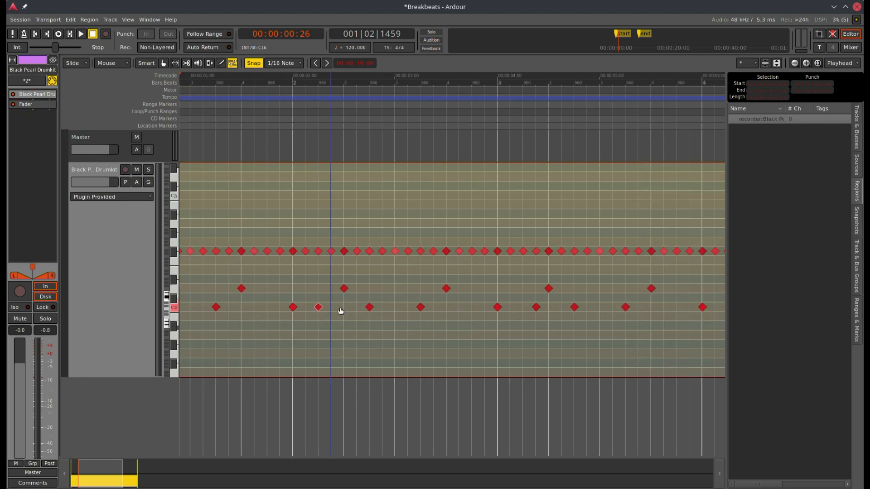
left_click_drag(419, 306, 392, 313)
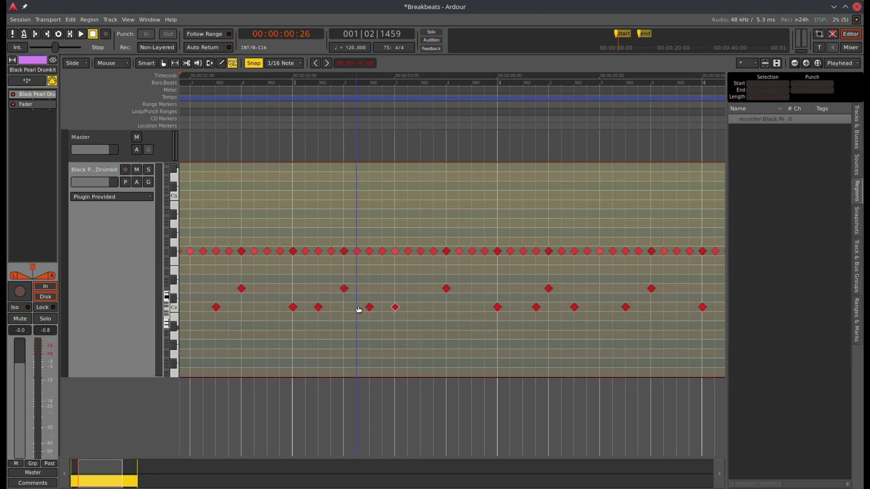
In bar 3, delete the second kick, shift the last two to beat 3 and the sixteenth before it, and soften the earlier one
mouse_move(537, 310)
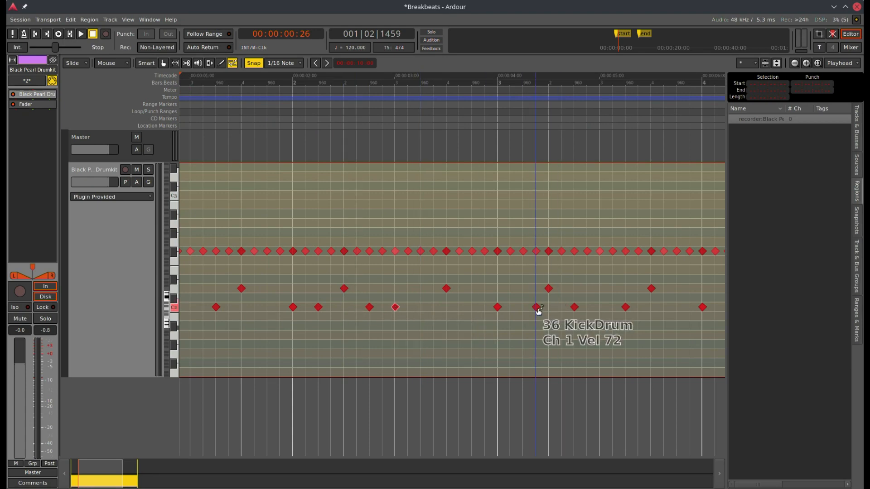
left_click(538, 310)
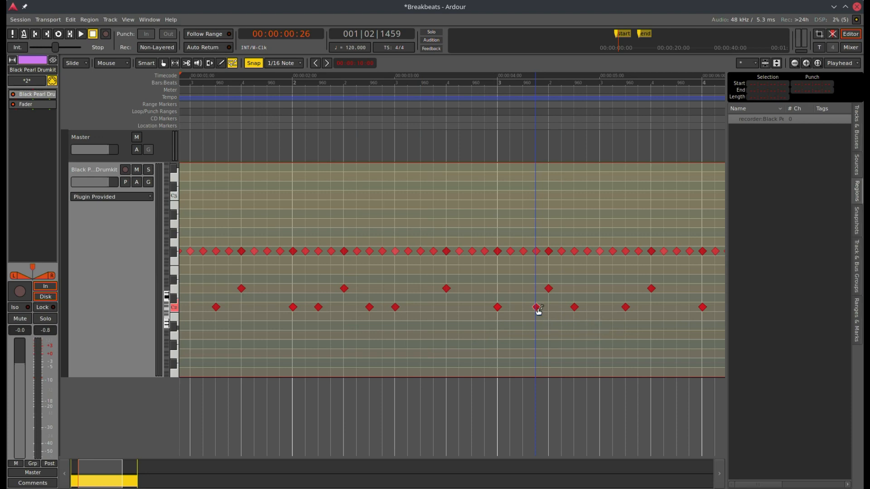
mouse_move(575, 307)
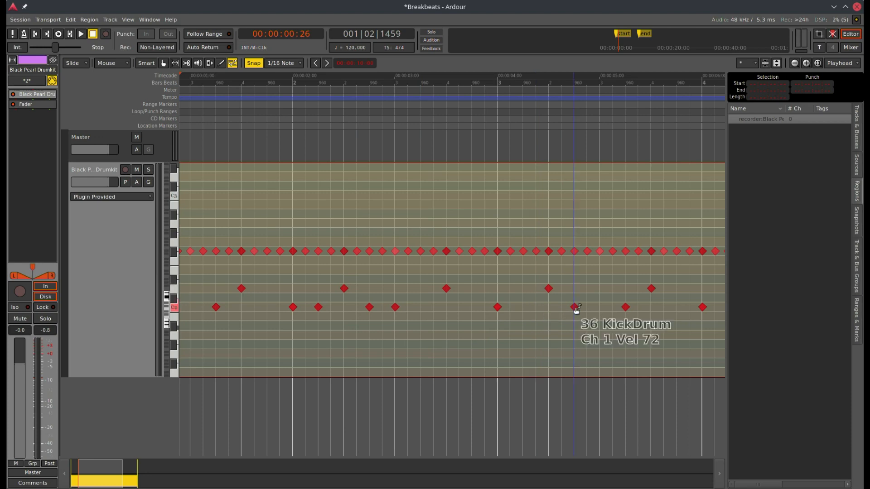
left_click_drag(575, 306, 600, 308)
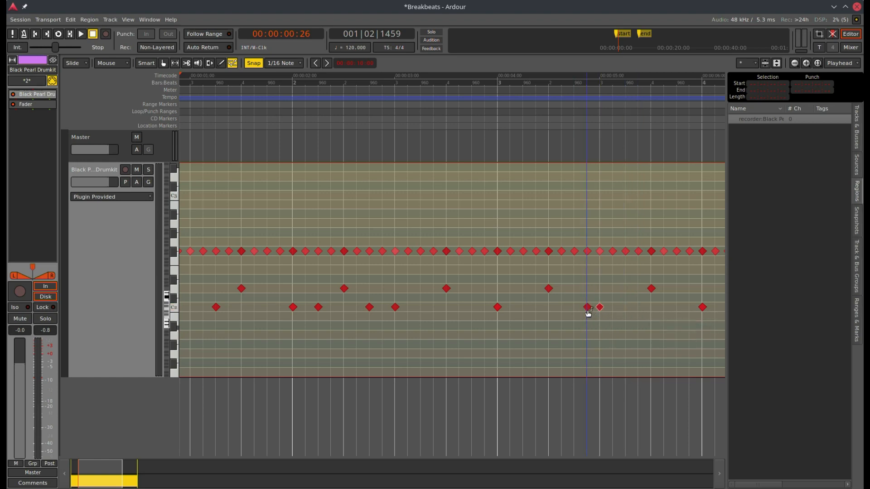
left_click(587, 310)
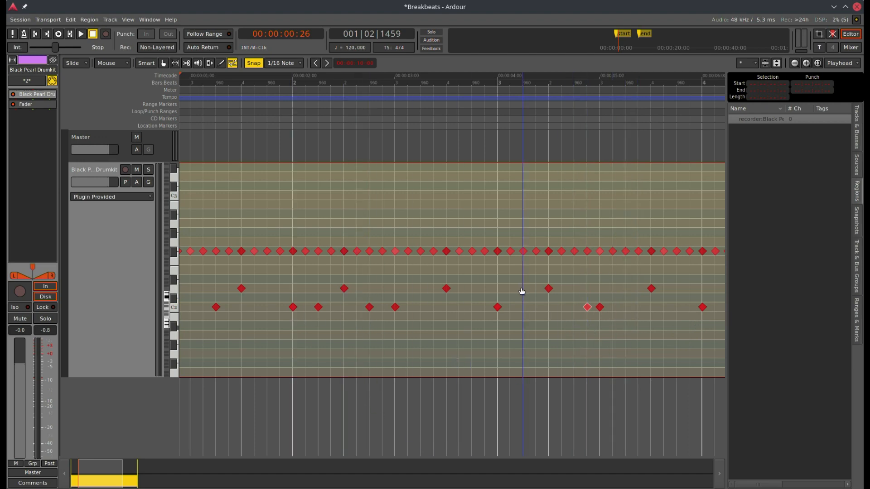
In bar 4, move the second kick one sixteenth earlier and lower its velocity
scroll(521, 287, "right", 4)
scroll(521, 287, "right", 1)
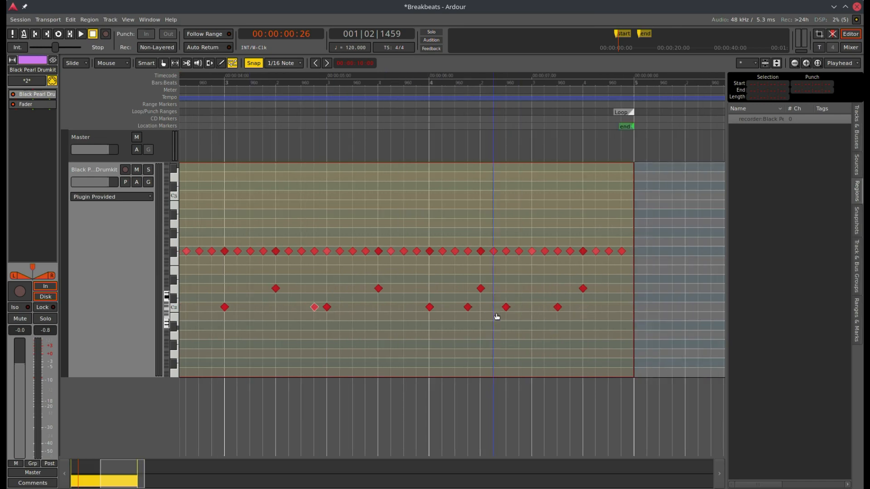
mouse_move(469, 306)
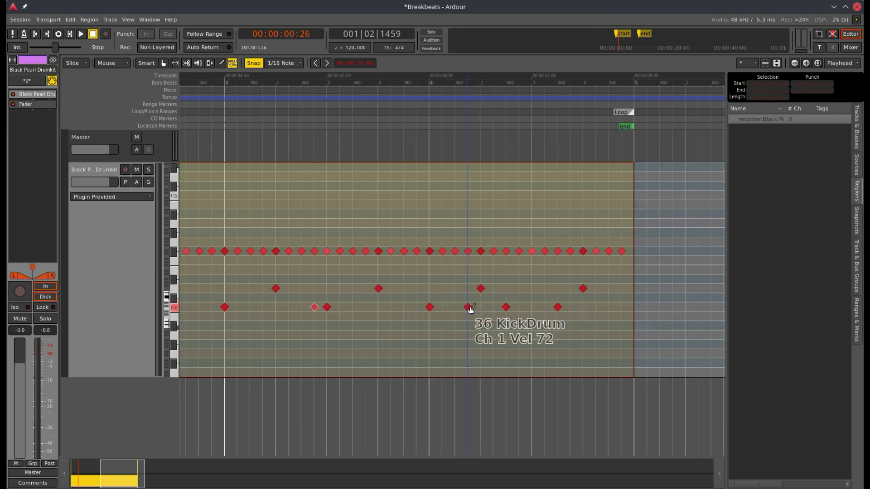
left_click_drag(469, 306, 458, 308)
scroll(456, 308, "down", 5)
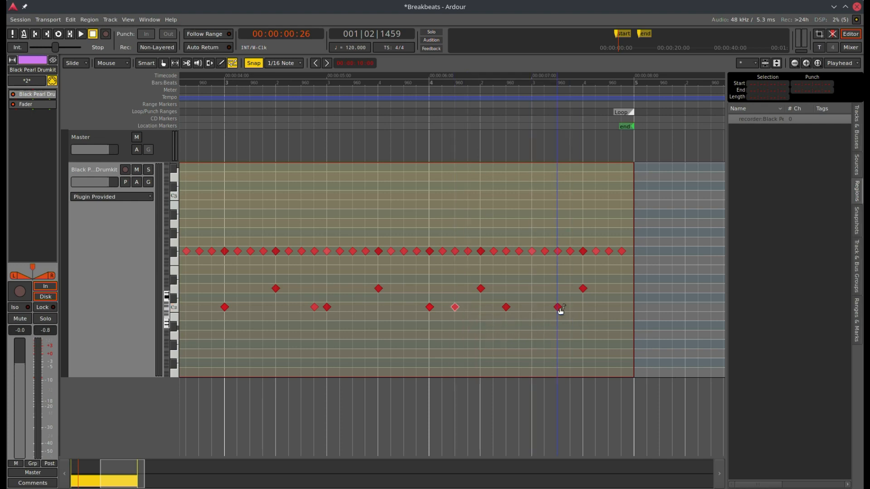
In bar 4, place the third kick on beat 3 and the last kick on the sixteenth before beat 4, lowering the last one's velocity
mouse_move(558, 310)
left_click_drag(559, 308, 549, 309)
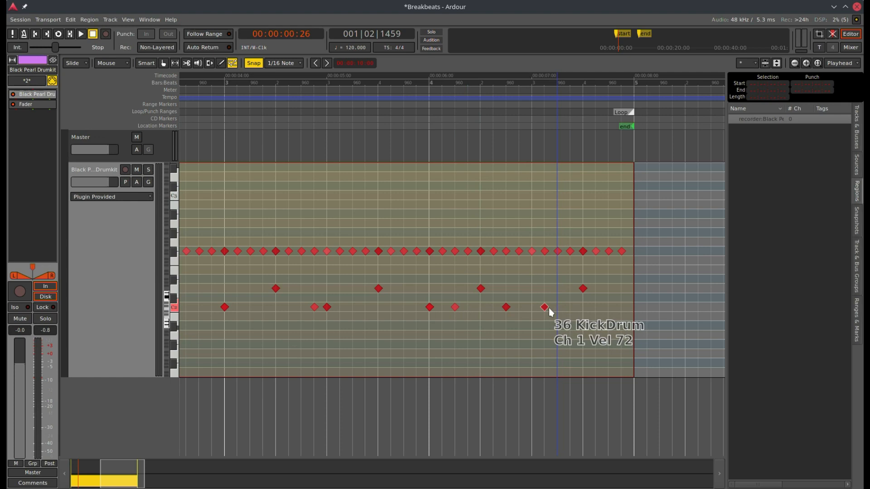
left_click_drag(549, 308, 534, 307)
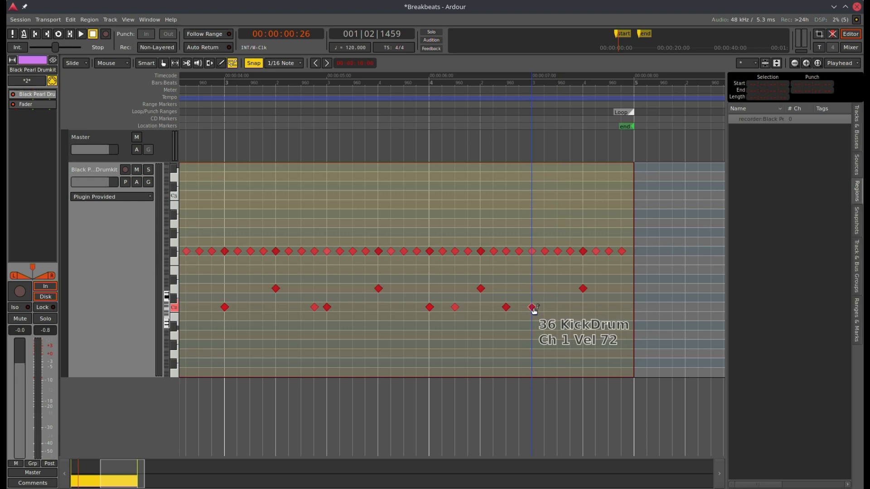
left_click_drag(534, 309, 572, 308)
left_click_drag(505, 306, 540, 310)
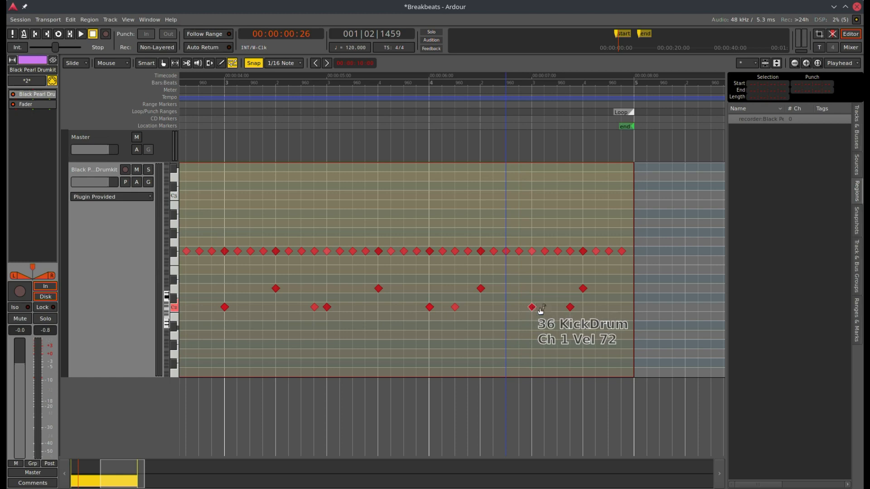
left_click(571, 311)
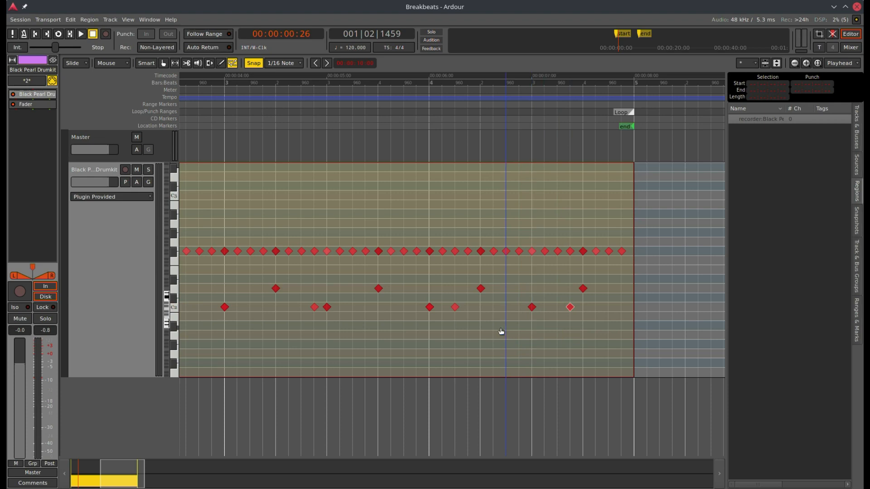
Play the four-bar loop and listen to the kick pattern across bars 2 to 4
key("l")
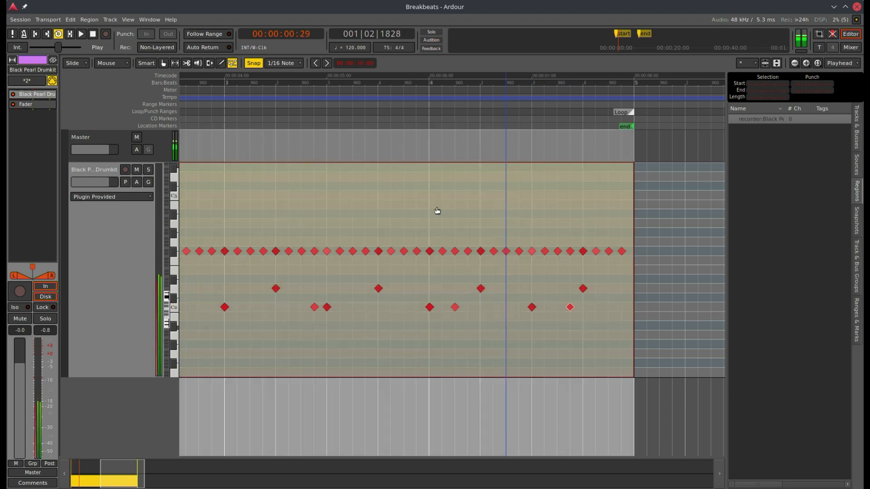
left_click(341, 115)
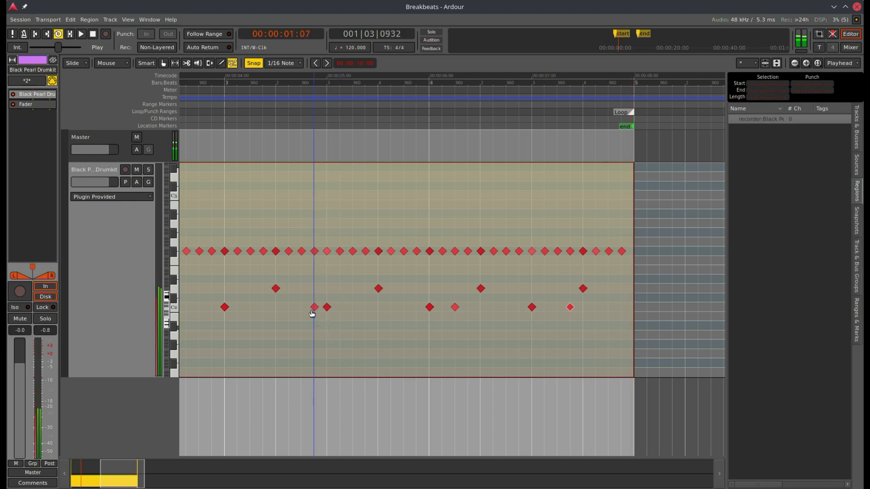
scroll(252, 114, "down", 3)
scroll(251, 111, "up", 3)
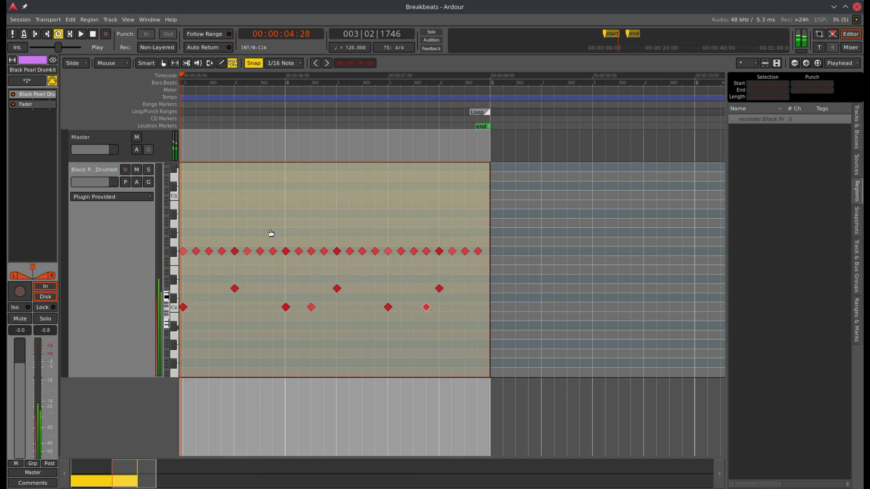
left_click_drag(129, 473, 114, 475)
key("space")
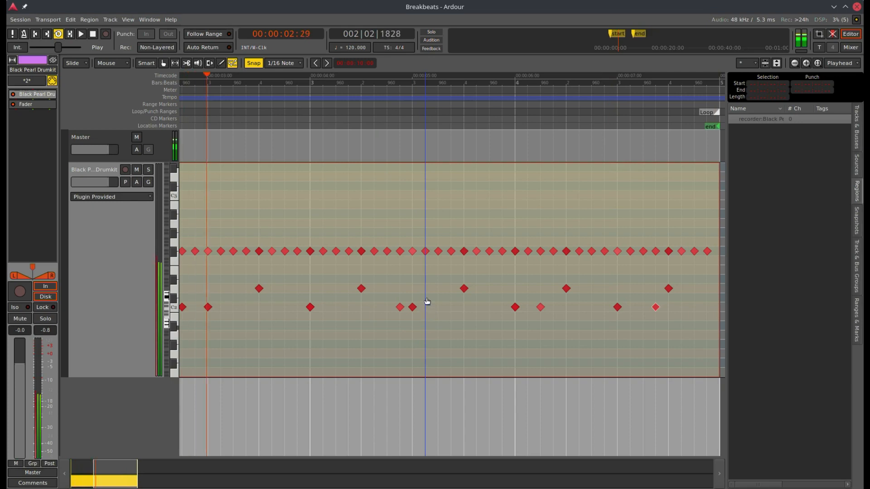
Shift the two kicks around beat 3 of bar 3 one sixteenth later and raise the velocity of bar 4's last kick
left_click(412, 307)
left_click_drag(410, 308, 423, 309)
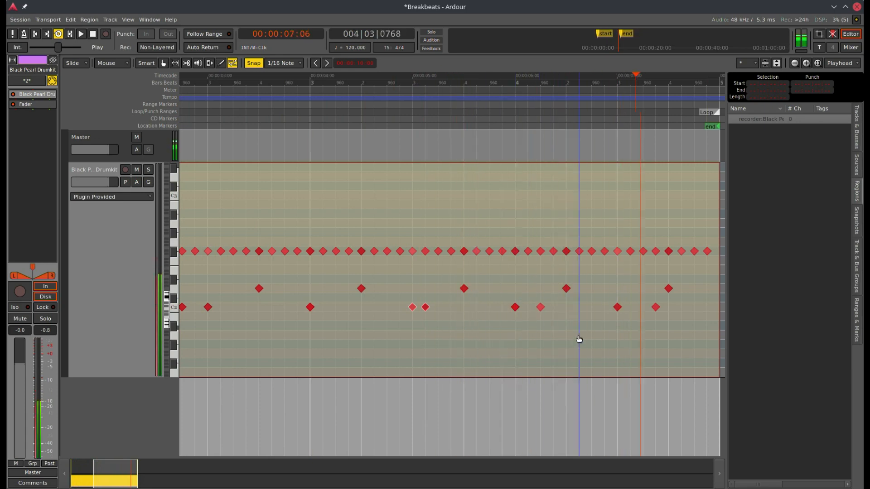
mouse_move(659, 309)
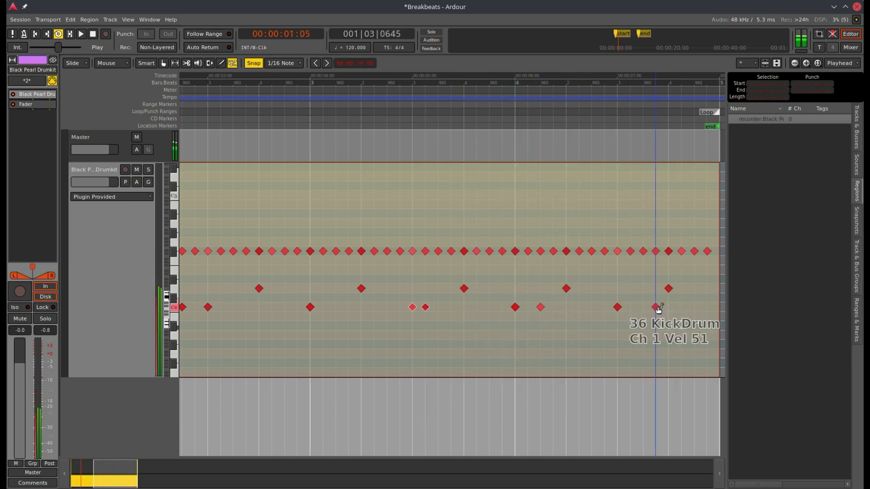
scroll(658, 310, "up", 2)
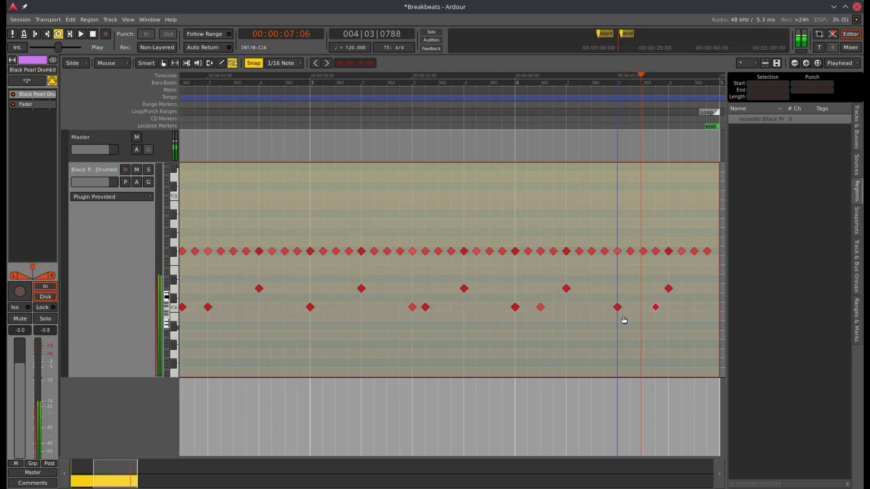
Draw three extra snare notes on the last three sixteenths of bar 4, undoing any misplaced note
key("d")
left_click(705, 288)
left_click(655, 307)
left_click(668, 307)
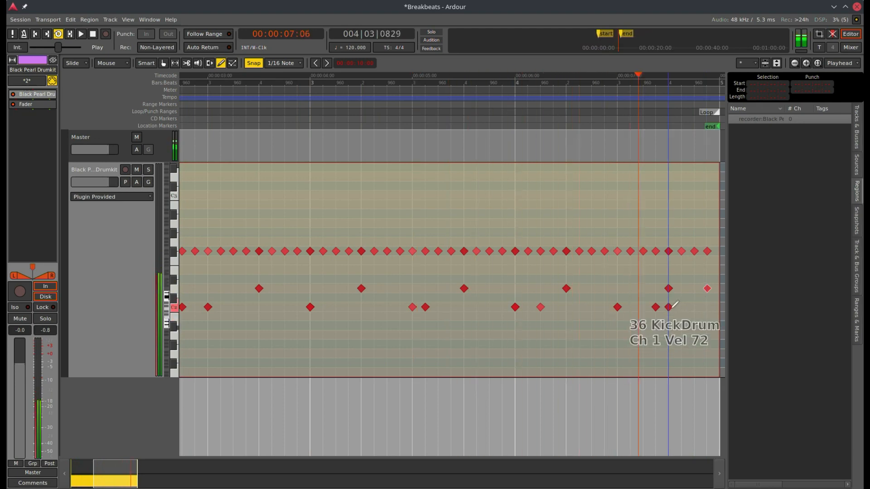
left_click(707, 298)
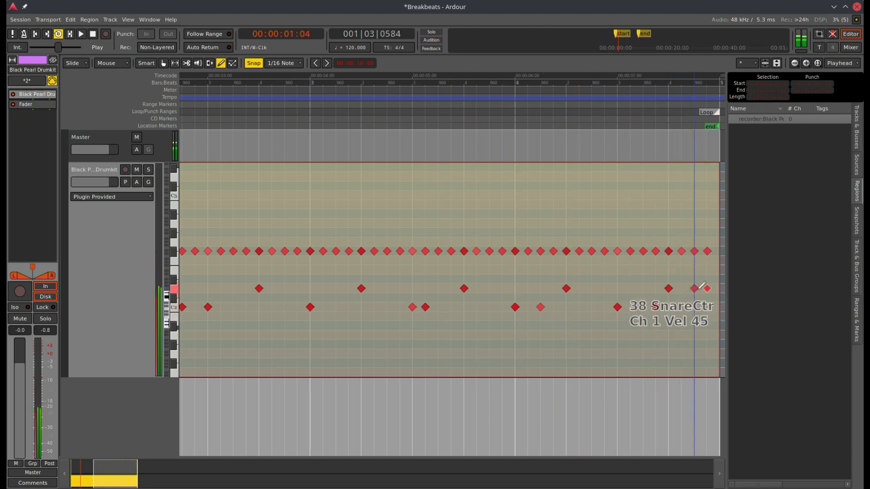
key("ctrl+z")
left_click(692, 287)
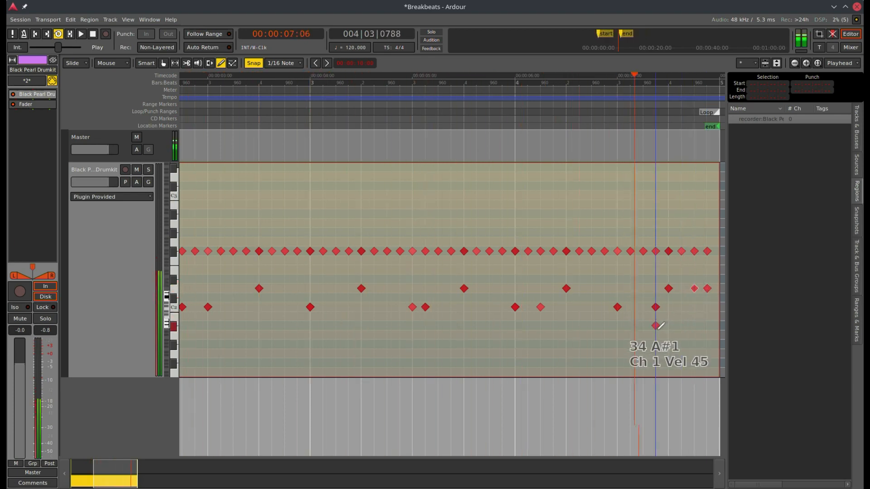
left_click(705, 308)
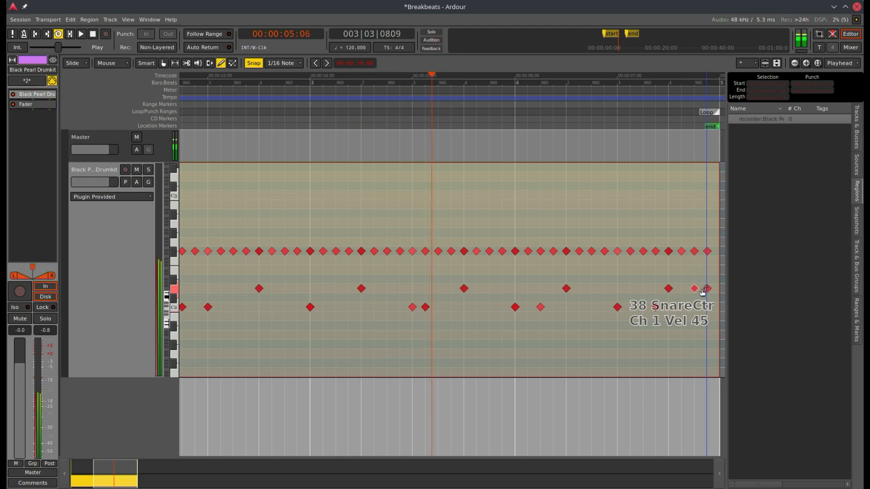
left_click(682, 289)
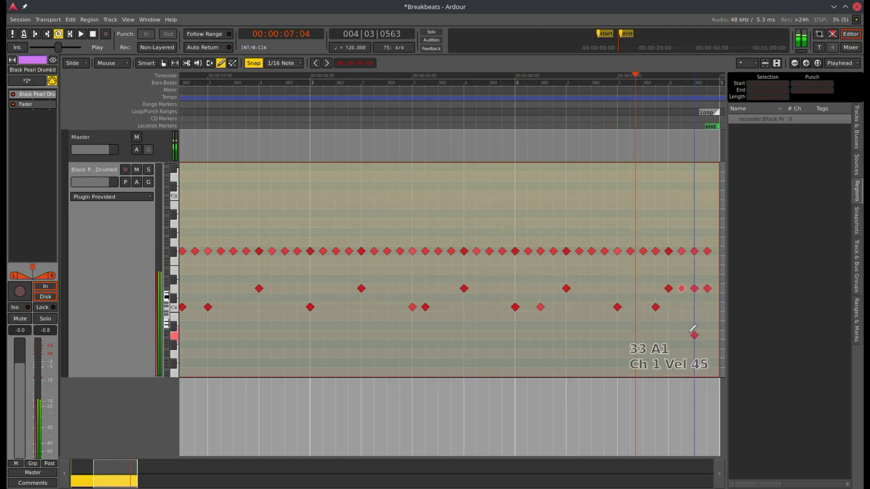
Grade the velocities of the three added snare notes into a crescendo, with the final note at 54
scroll(684, 292, "down", 7)
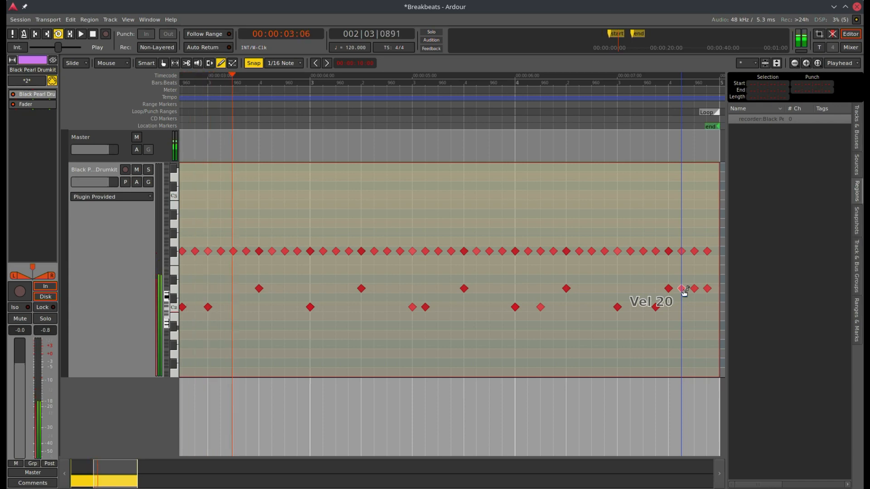
scroll(707, 290, "down", 20)
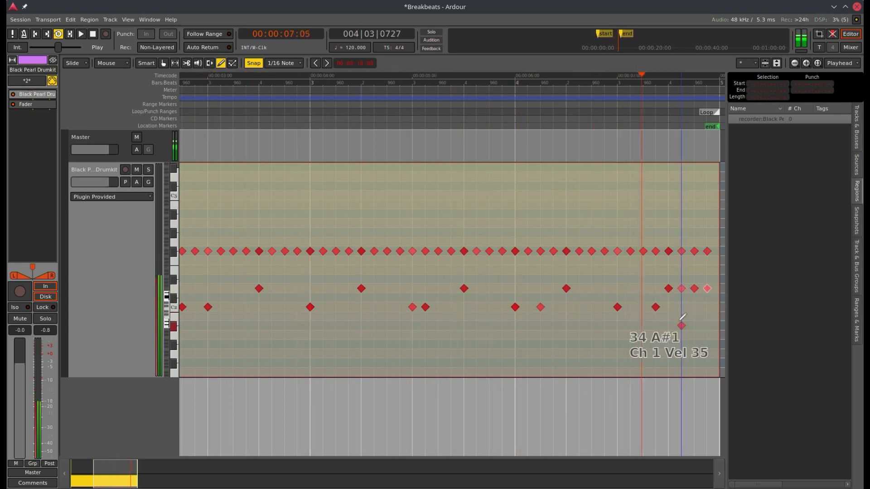
scroll(708, 292, "down", 2)
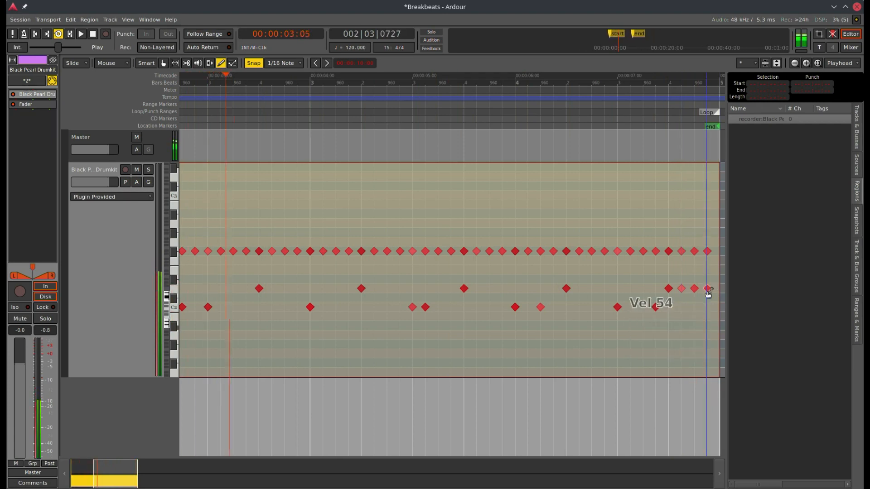
left_click(627, 355)
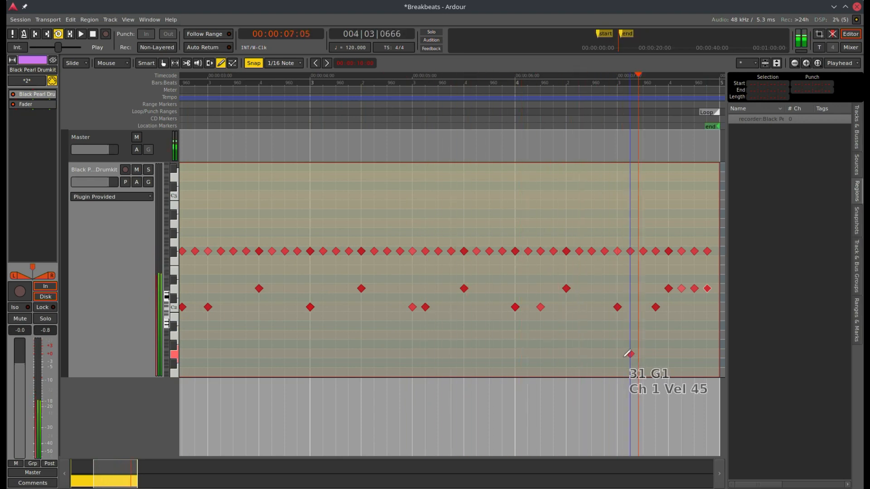
left_click(681, 289)
scroll(681, 289, "up", 6)
scroll(681, 289, "up", 4)
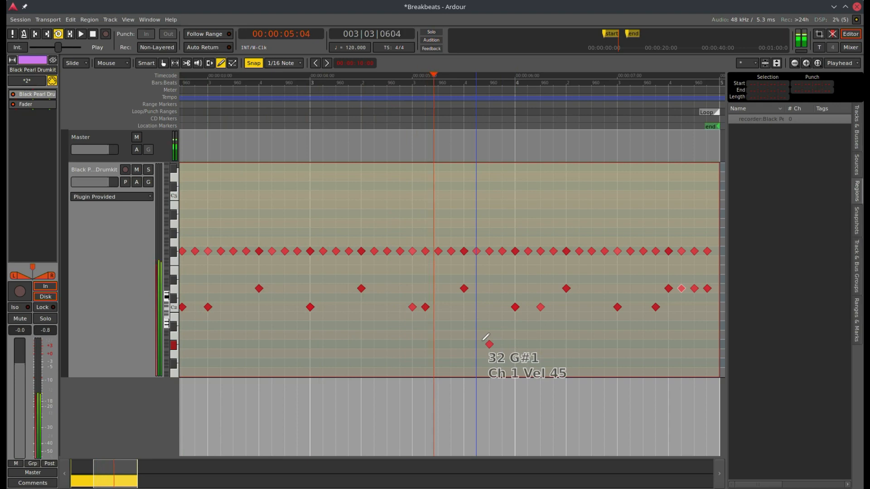
Save the session, leave note drawing and stop the loop playback
key("ctrl+s")
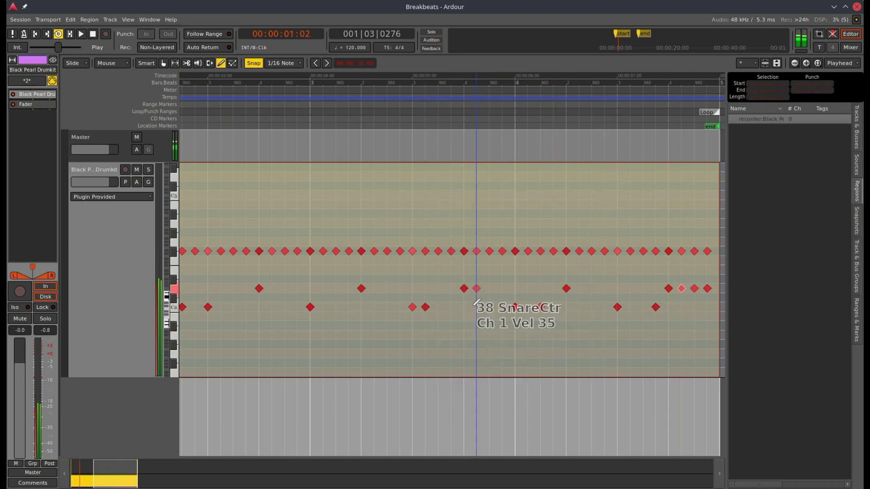
key("e")
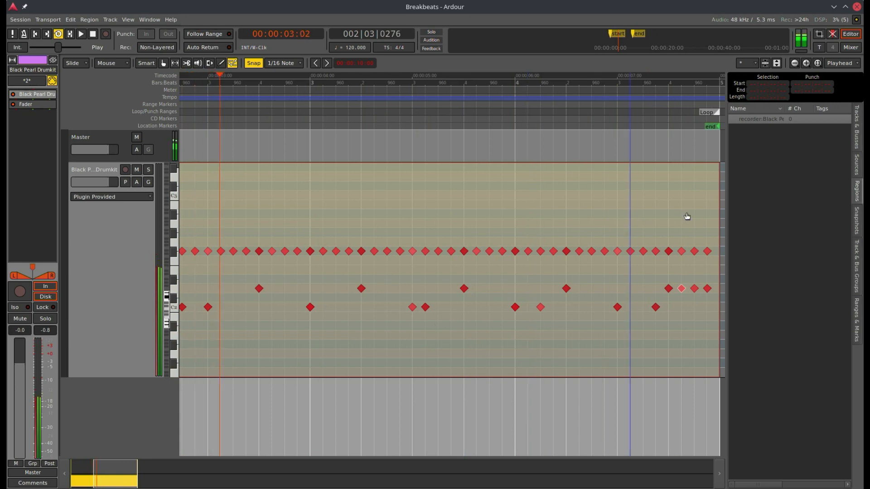
key("space")
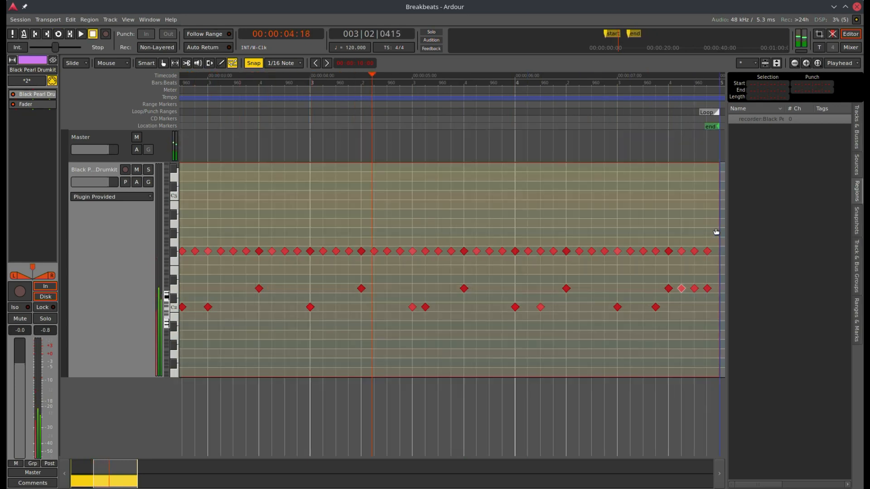
Quantize the start of all notes in the drum region to the main grid with swing enabled
left_click_drag(715, 229, 177, 328)
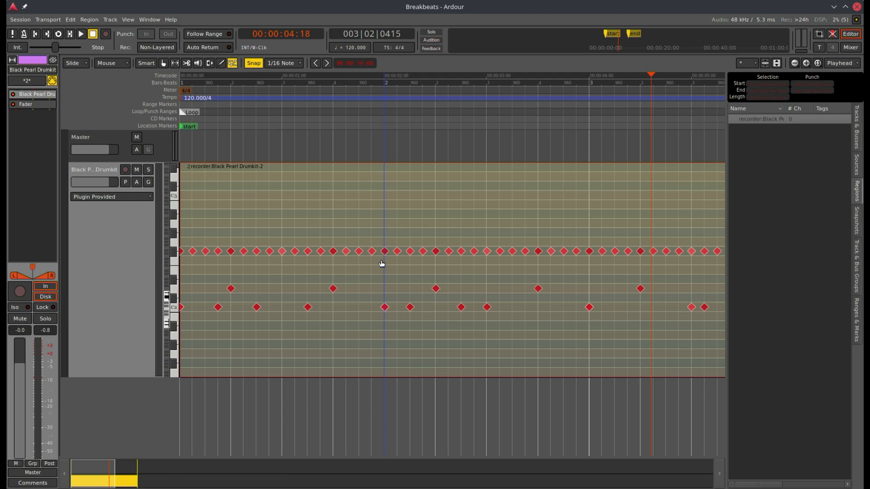
key("q")
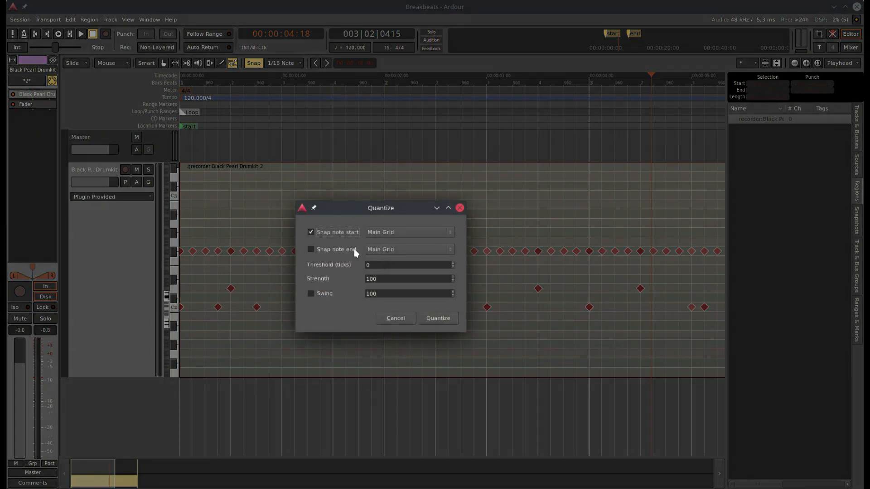
left_click(311, 294)
left_click(432, 318)
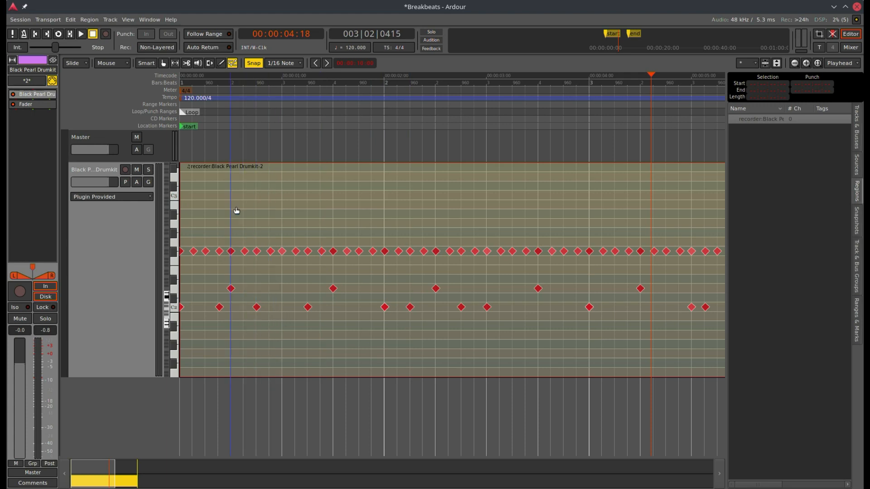
Play the pattern in a loop and slightly lower the velocity of the selected notes
key("l")
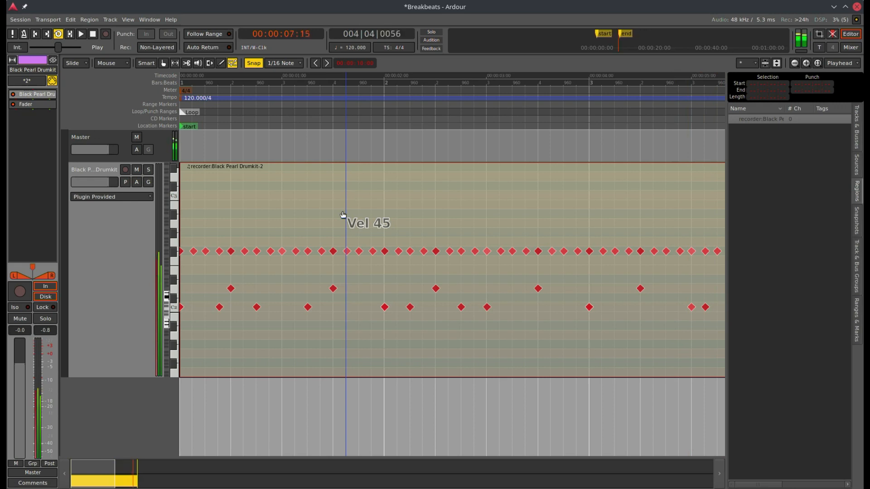
scroll(343, 215, "right", 6)
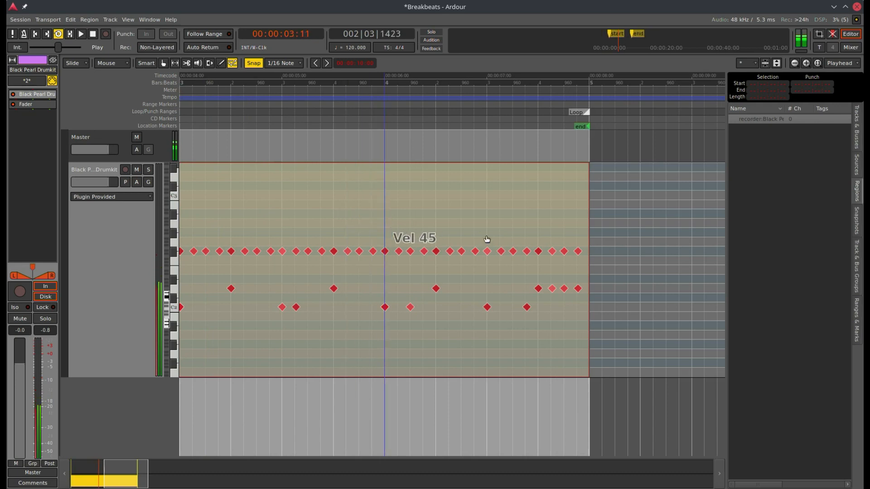
scroll(528, 262, "down", 2)
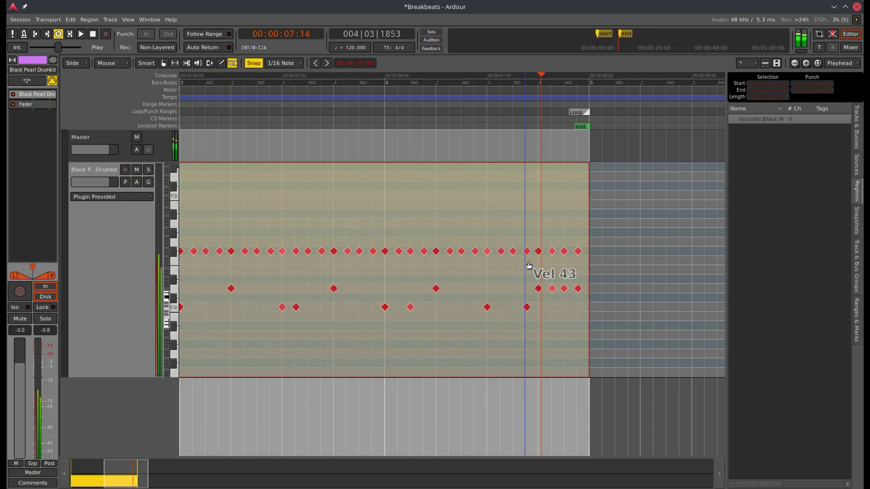
scroll(528, 265, "down", 1)
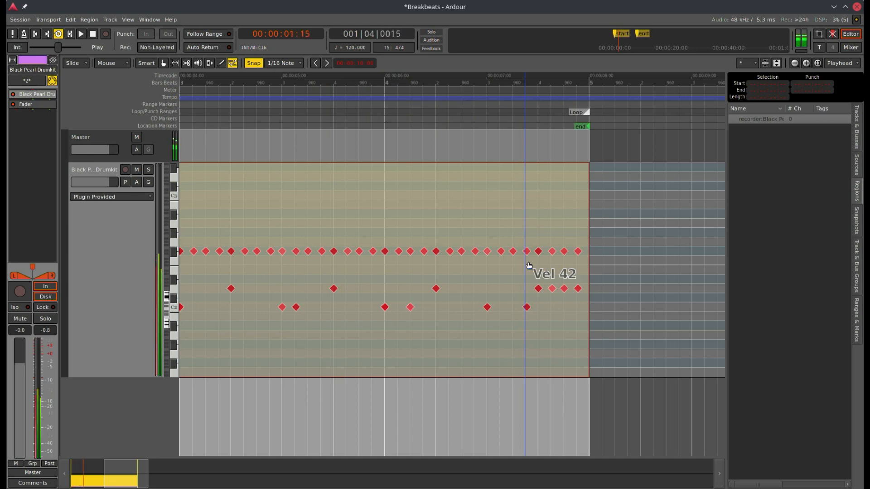
scroll(528, 265, "down", 1)
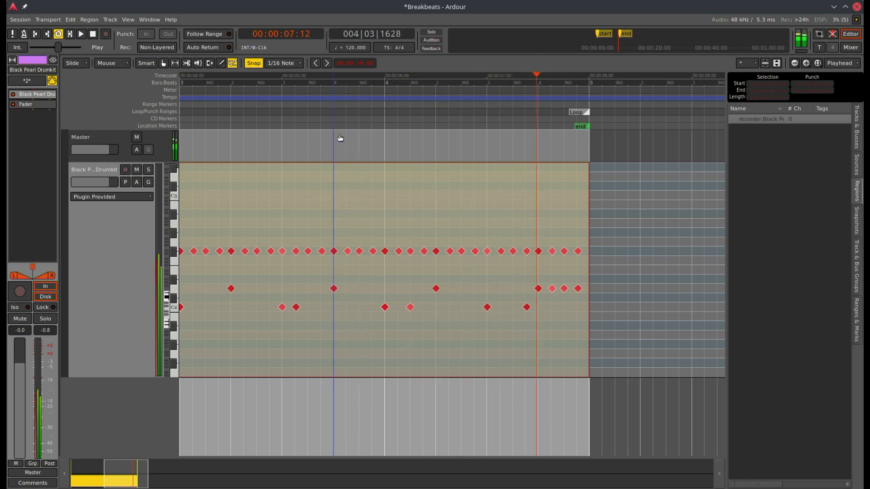
Leave note editing for the Grab tool, save the session and stop playback
key("g")
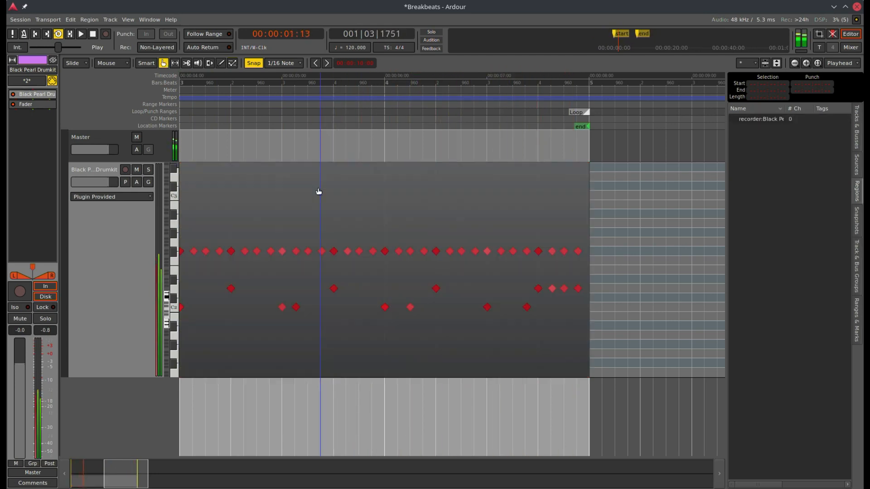
key("ctrl+s")
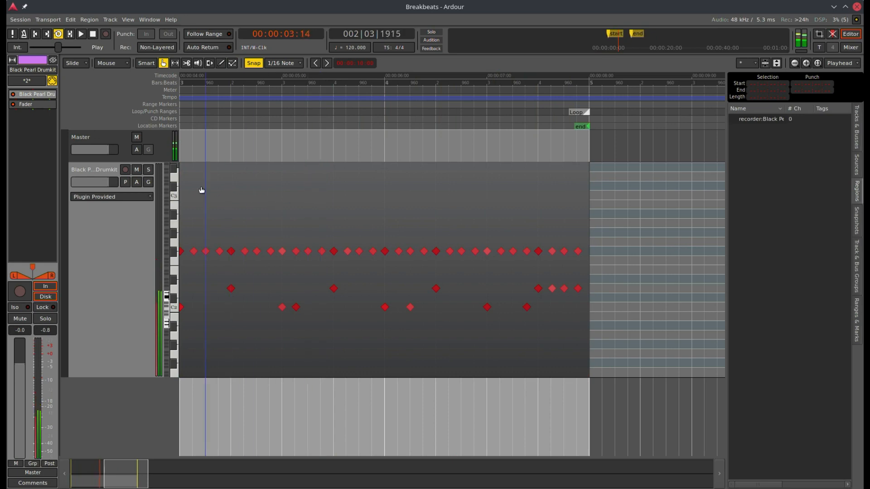
key("space")
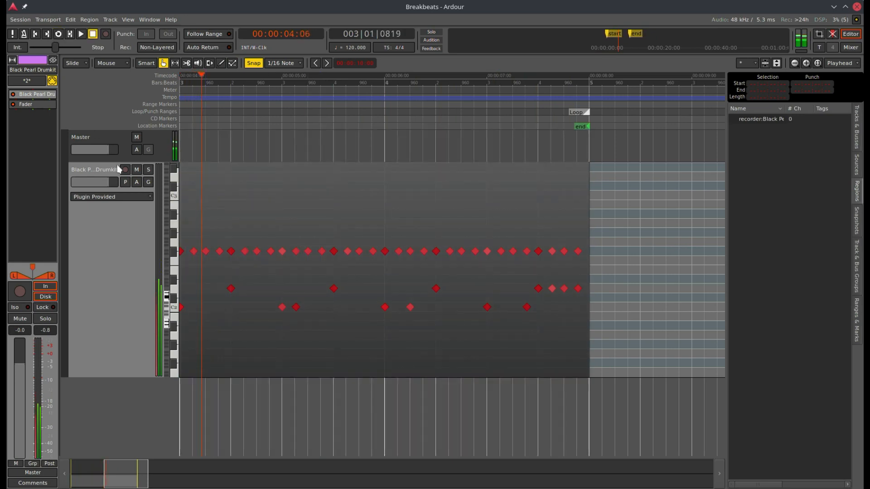
Search the plugin manager for "calf" and queue Calf Compressor for the Black Pearl Drumkit track, below the instrument
right_click(31, 99)
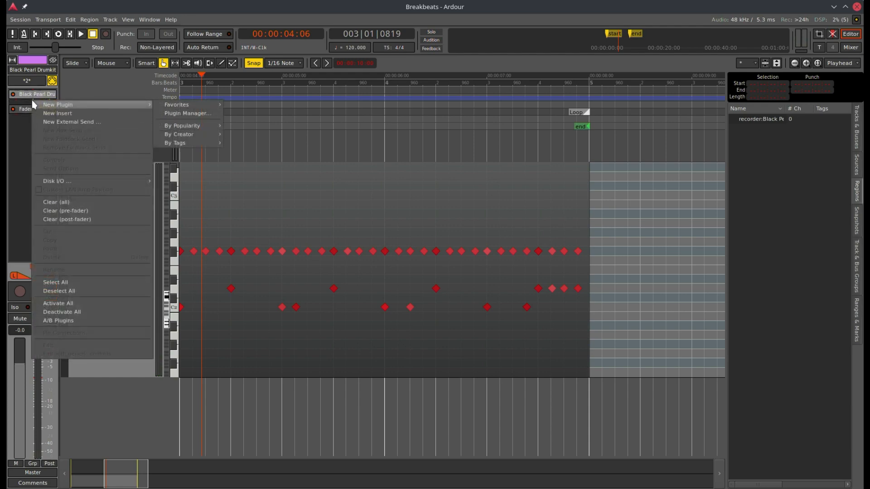
left_click(172, 114)
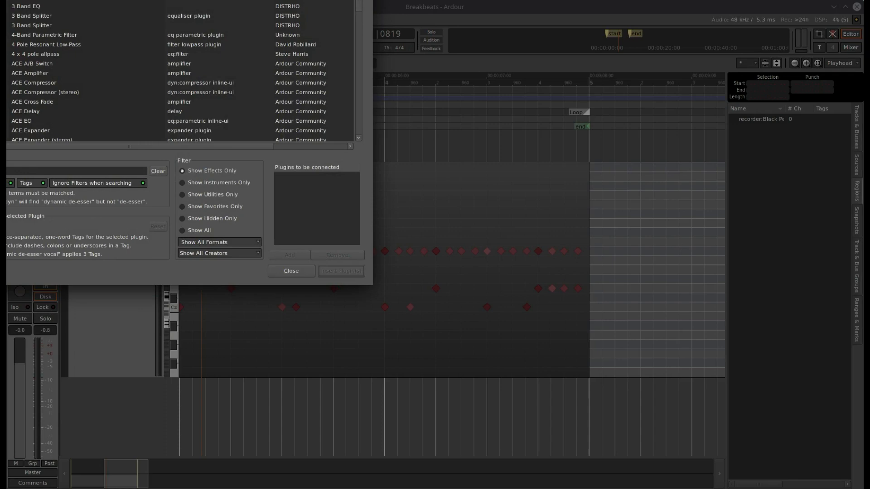
left_click_drag(165, 0, 377, 97)
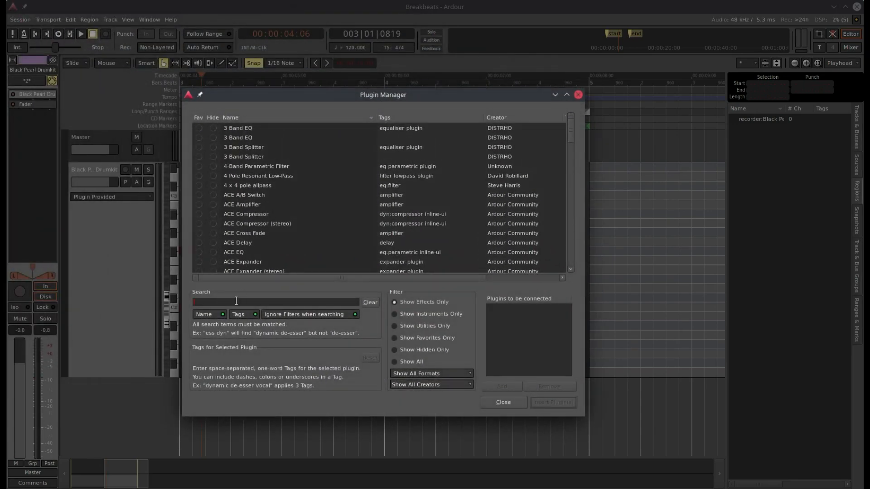
type("calf")
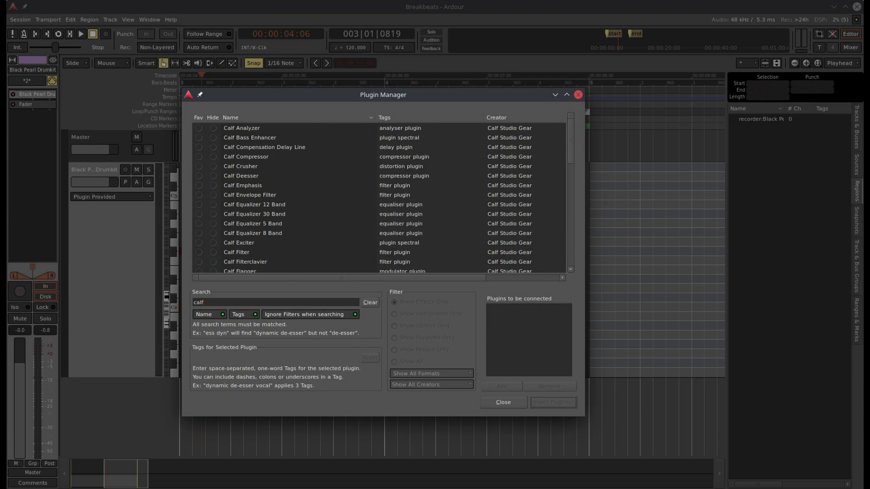
double_click(256, 159)
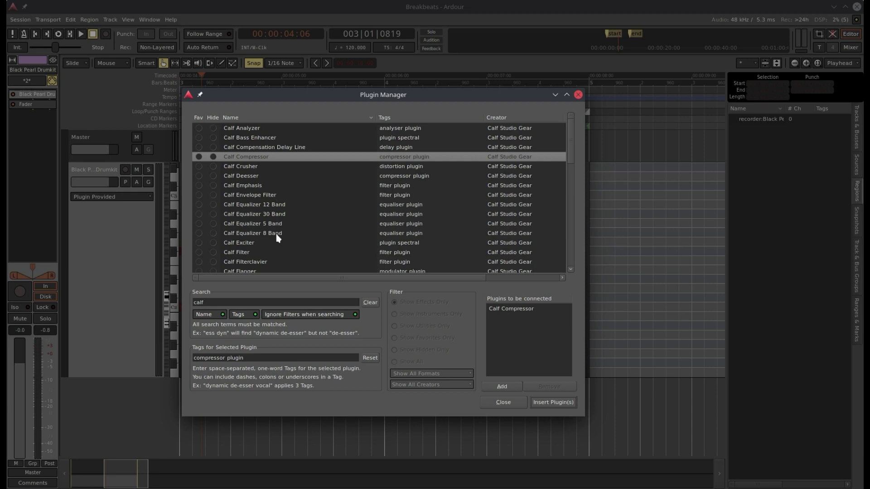
Queue Calf Reverb and Calf Equalizer 8 Band for the drumkit track as well
scroll(279, 238, "down", 3)
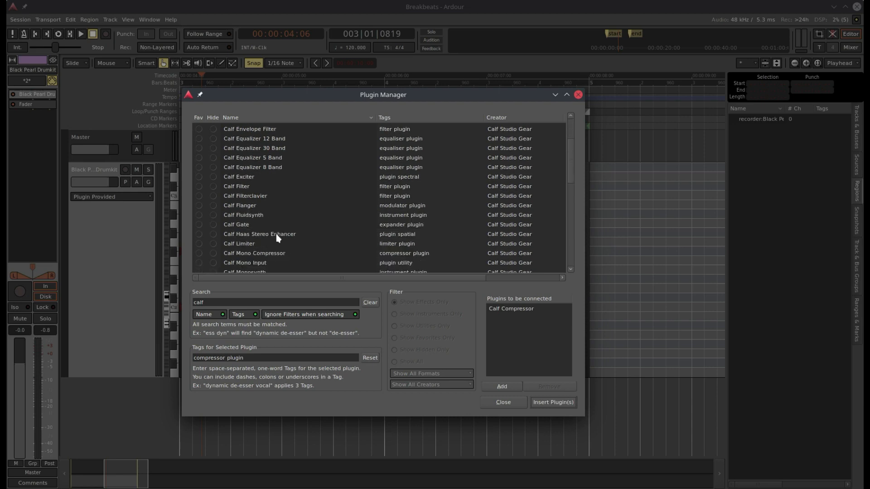
scroll(278, 237, "down", 1)
scroll(278, 238, "down", 5)
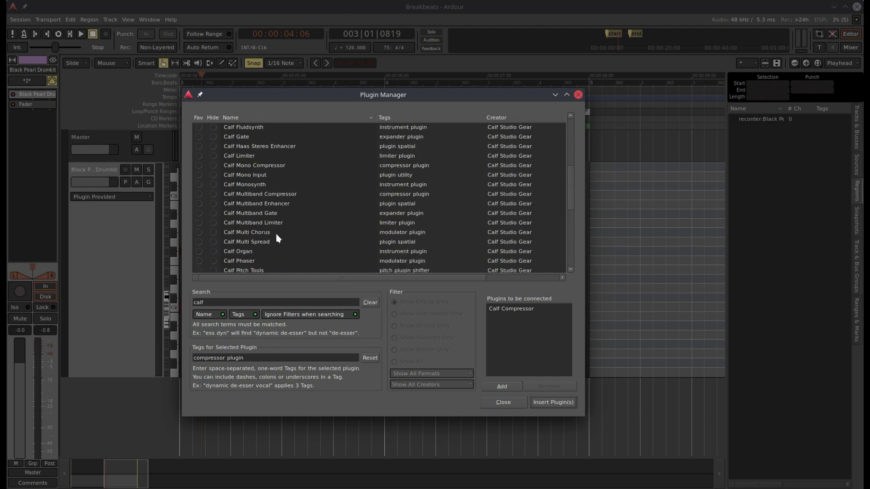
double_click(256, 247)
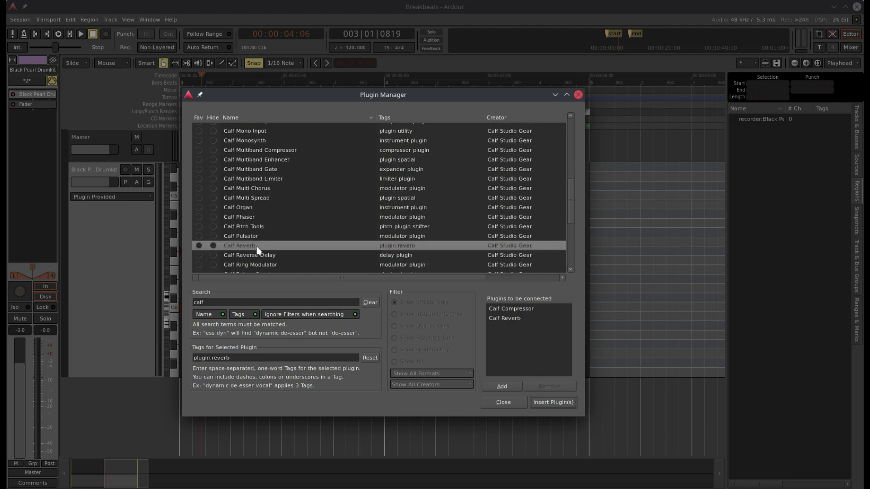
scroll(278, 239, "up", 7)
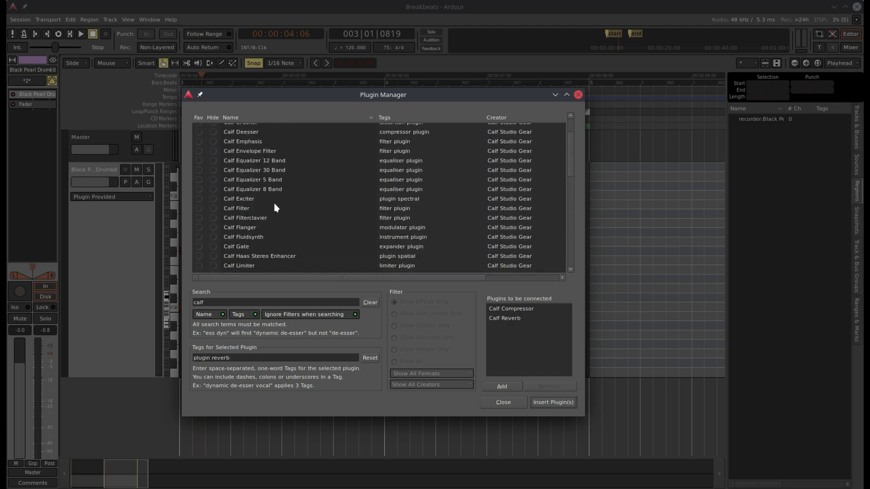
left_click(269, 190)
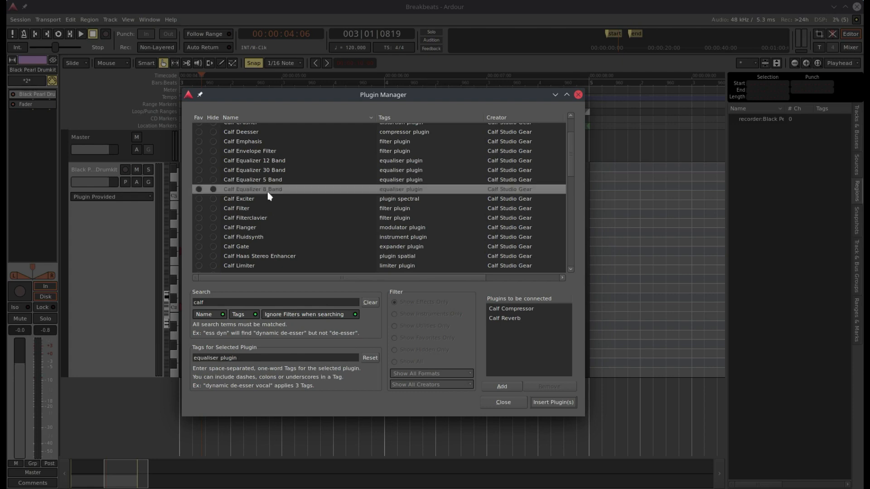
double_click(268, 191)
Queue Calf Saturator and Calf Exciter, and insert all five queued plugins on the drumkit track
scroll(304, 211, "down", 10)
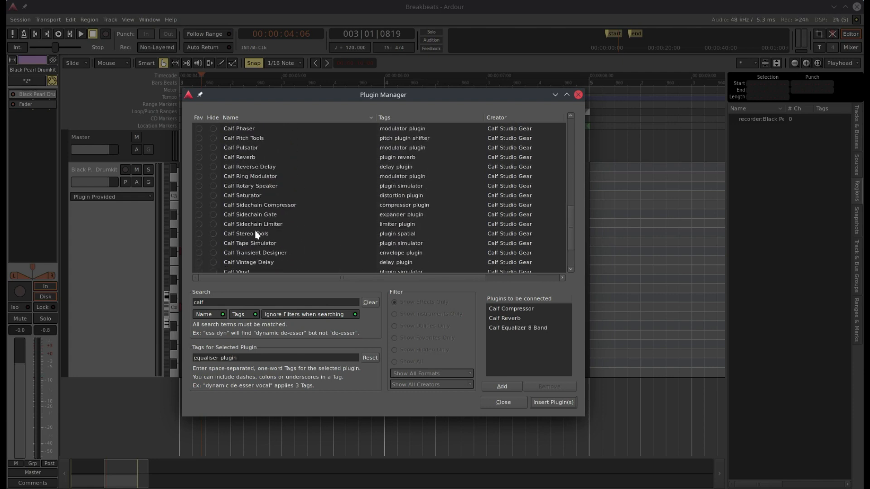
double_click(255, 198)
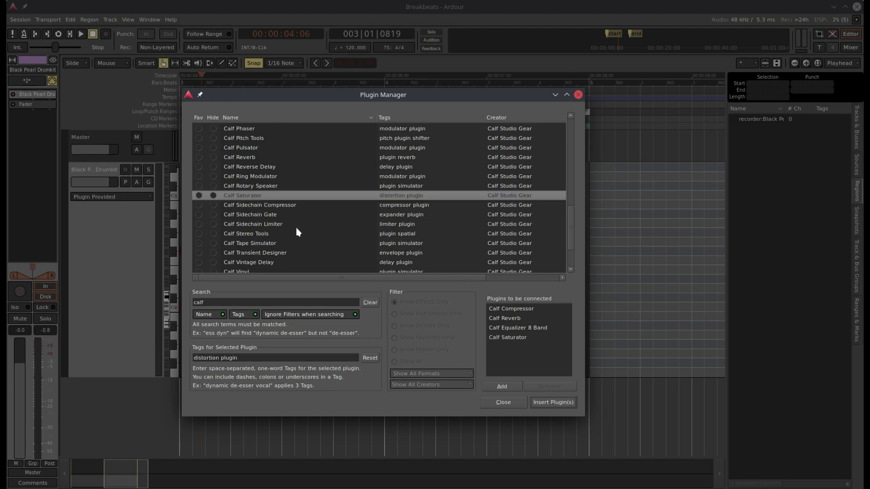
scroll(297, 232, "up", 4)
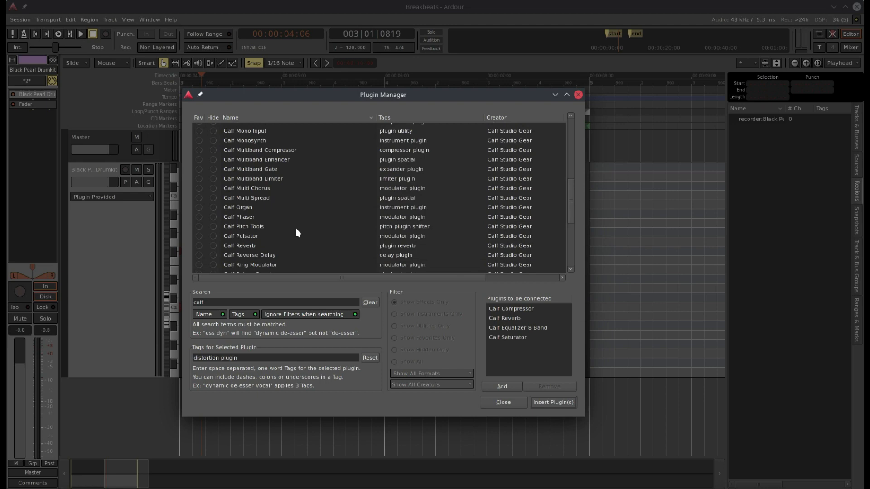
scroll(297, 231, "up", 2)
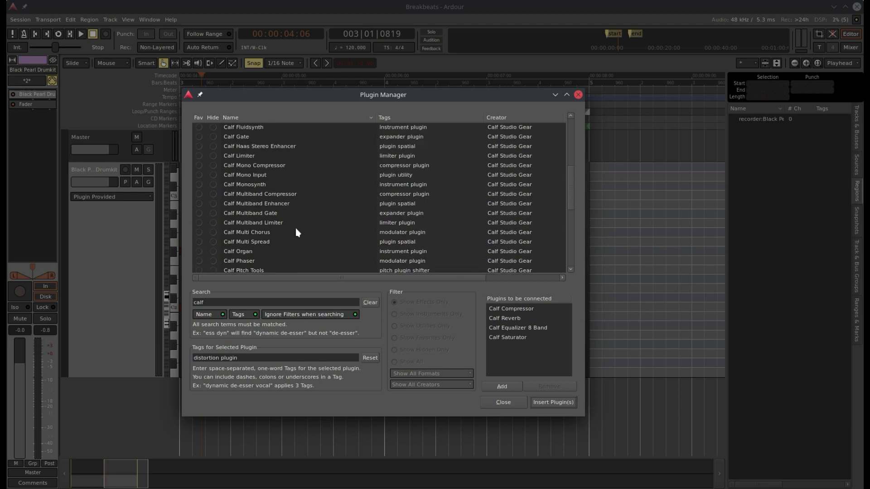
scroll(296, 233, "up", 1)
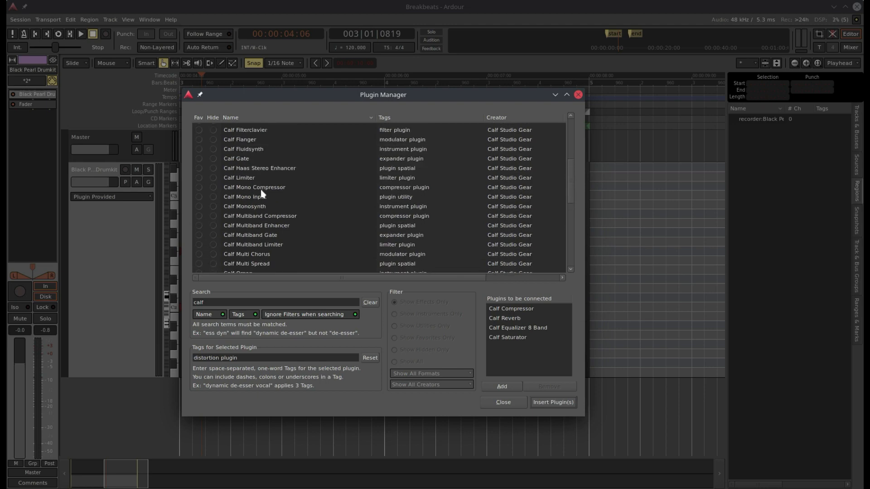
scroll(262, 194, "up", 2)
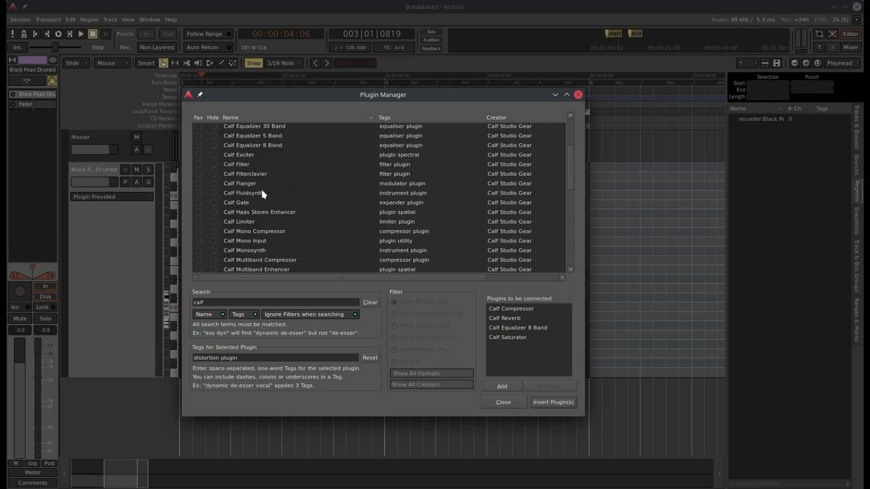
double_click(247, 158)
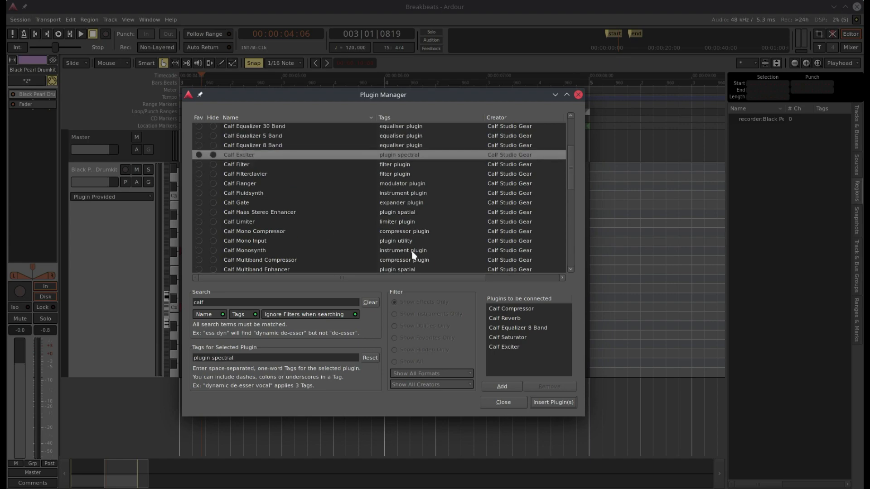
left_click(550, 401)
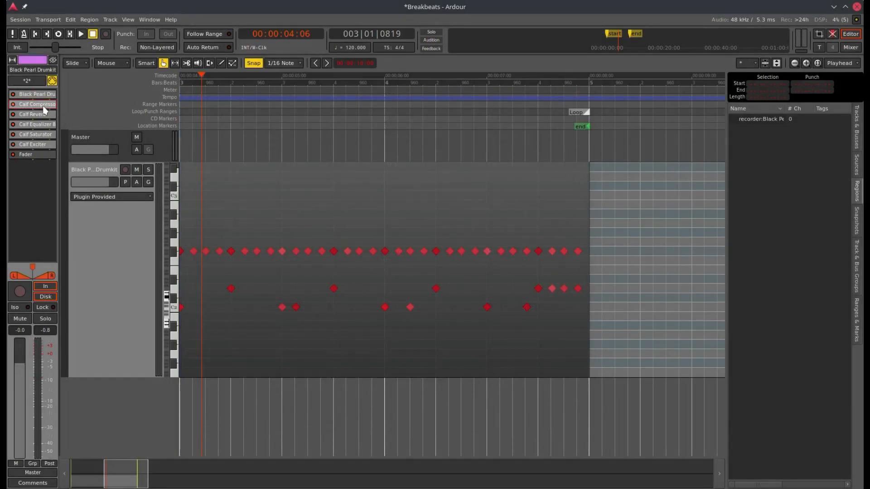
Deactivate the effects following Calf Compressor in the plugin chain, including Calf Reverb, Calf Saturator and Calf Exciter
left_click(13, 114)
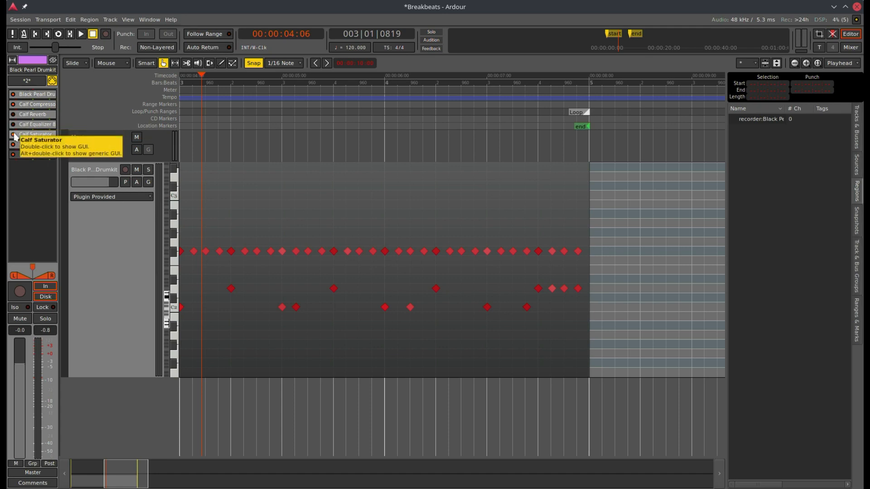
left_click(12, 134)
left_click(13, 144)
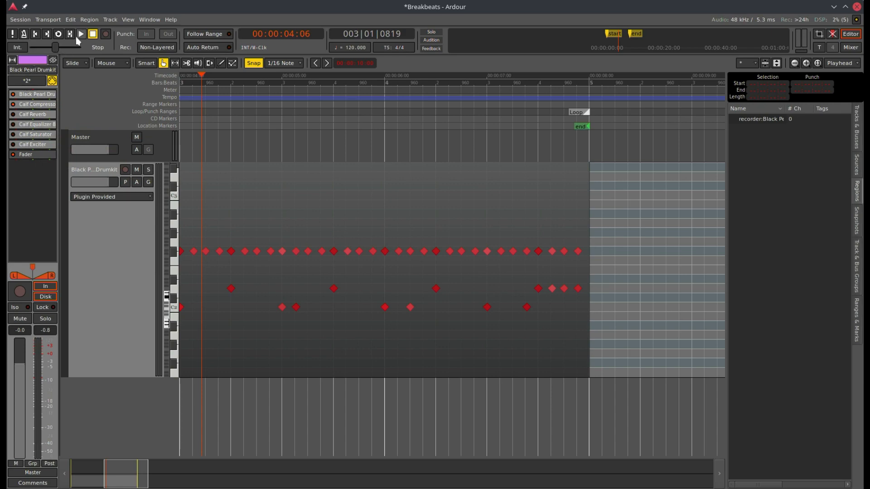
Open the Calf Compressor on the drumkit track and set its threshold to -23.4 dBFS while looping the beat
double_click(33, 104)
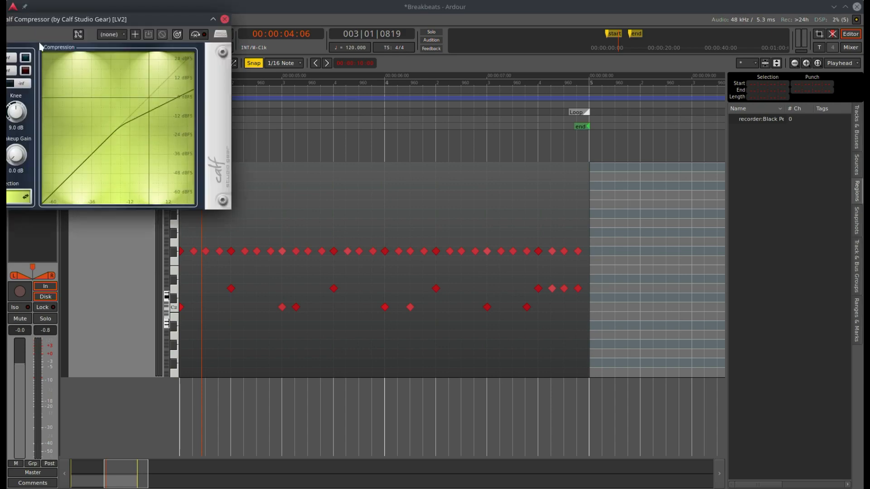
left_click_drag(33, 21, 385, 151)
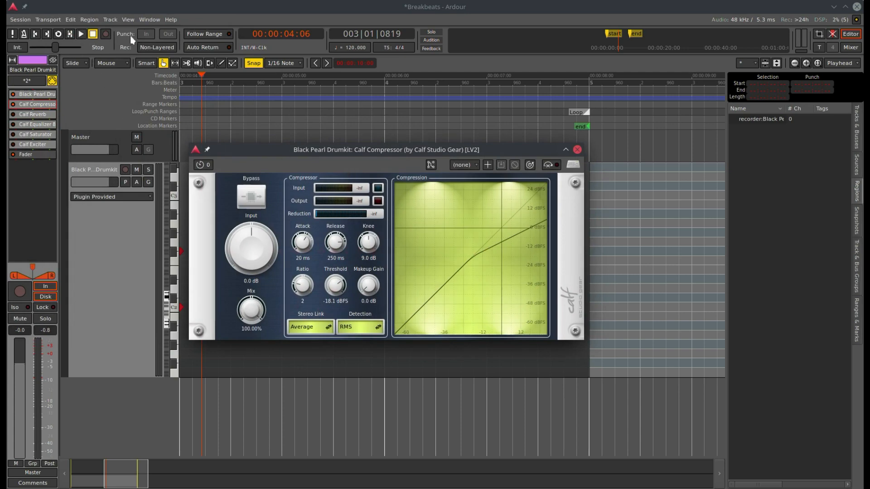
left_click(57, 34)
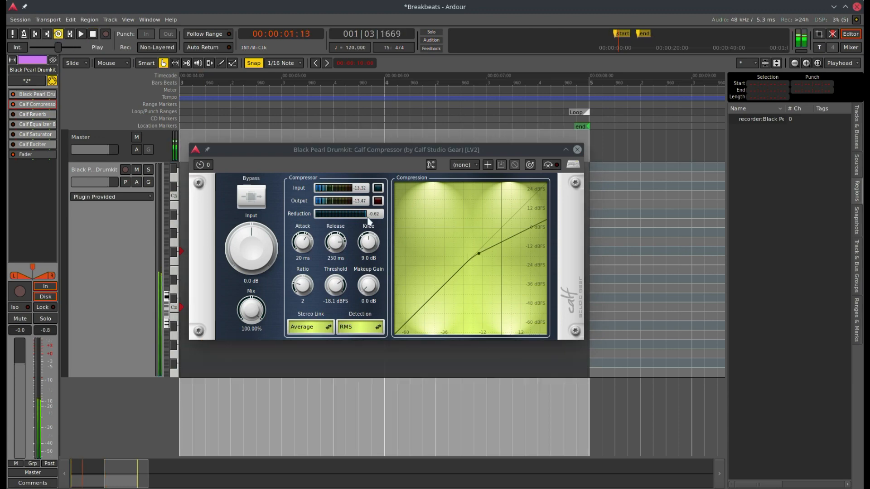
left_click_drag(344, 283, 339, 298)
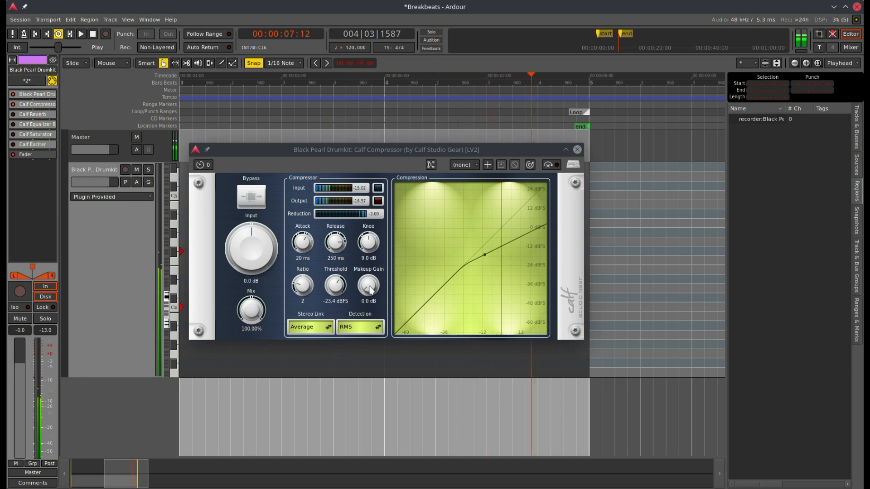
Raise the Calf Compressor's makeup gain to 9.2 dB while the beat loops, close the compressor and stop playback
left_click_drag(371, 291, 366, 271)
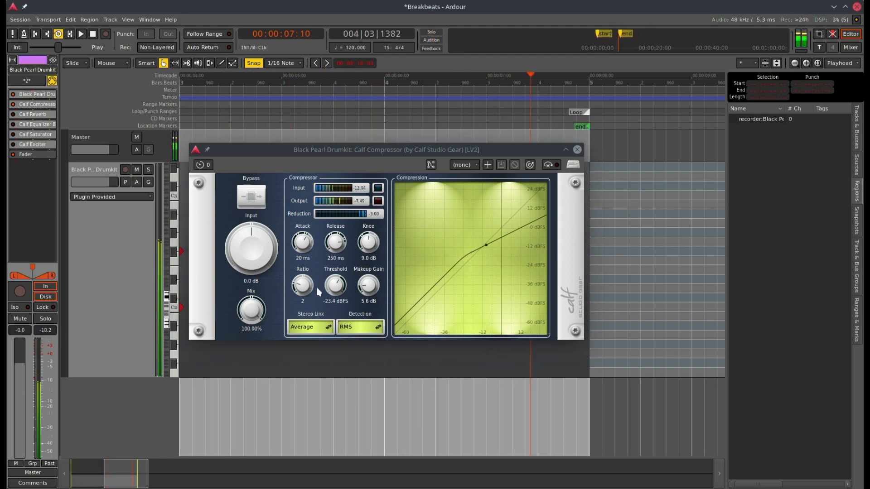
left_click_drag(369, 287, 369, 284)
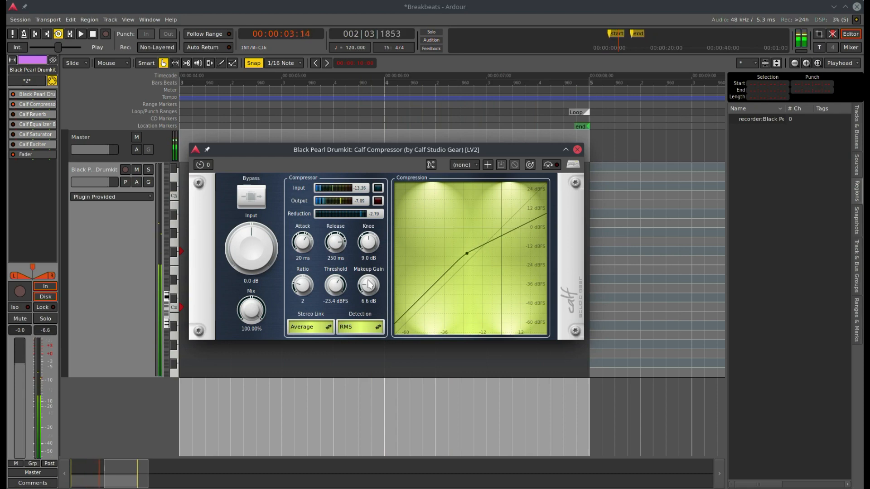
left_click_drag(369, 284, 369, 280)
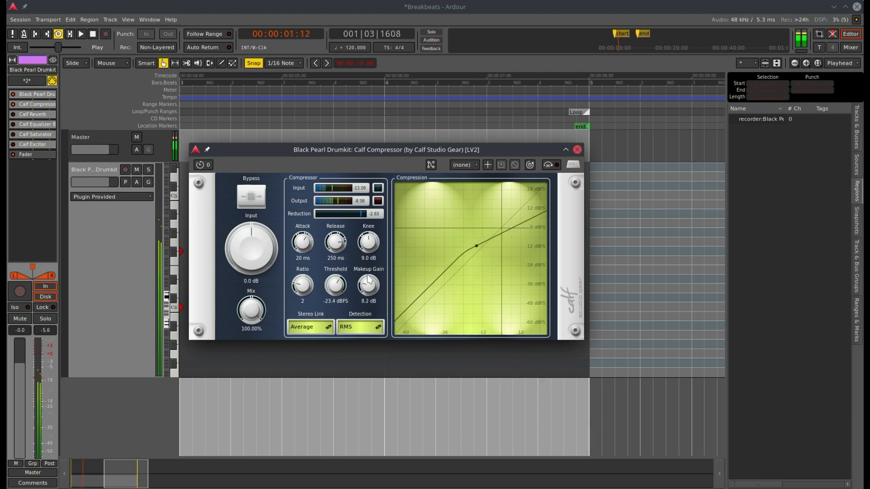
left_click_drag(366, 287, 367, 286)
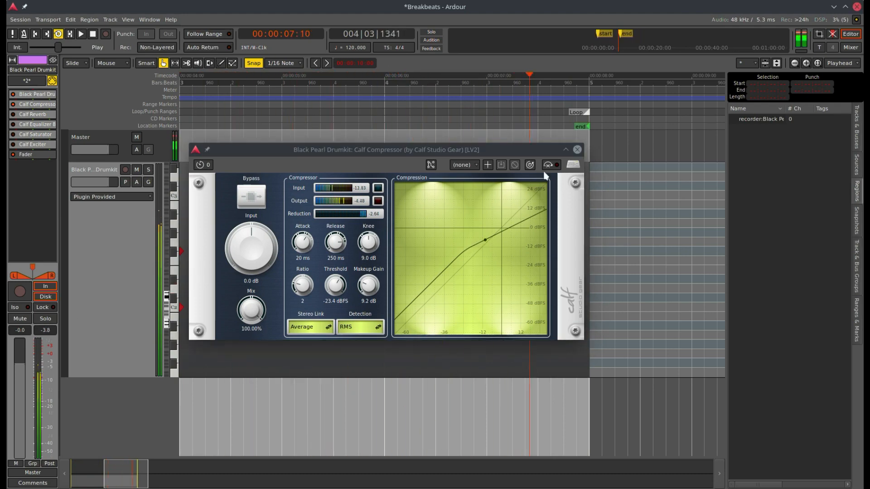
left_click(577, 150)
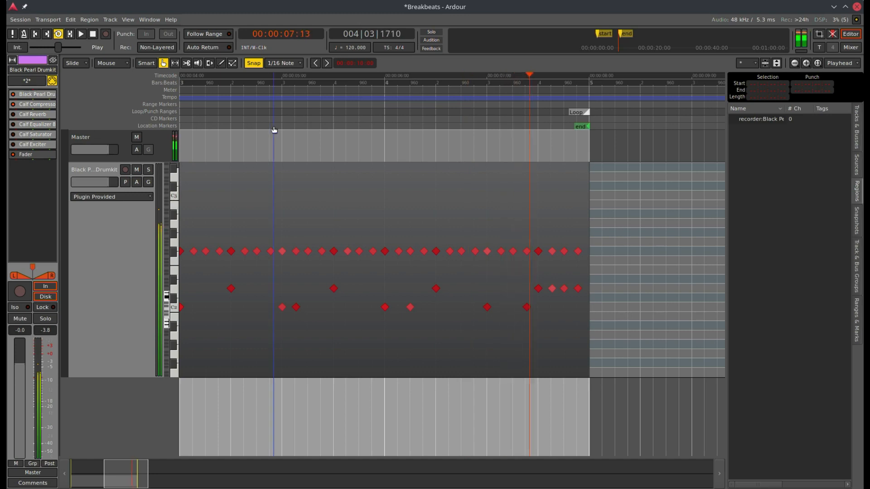
key("space")
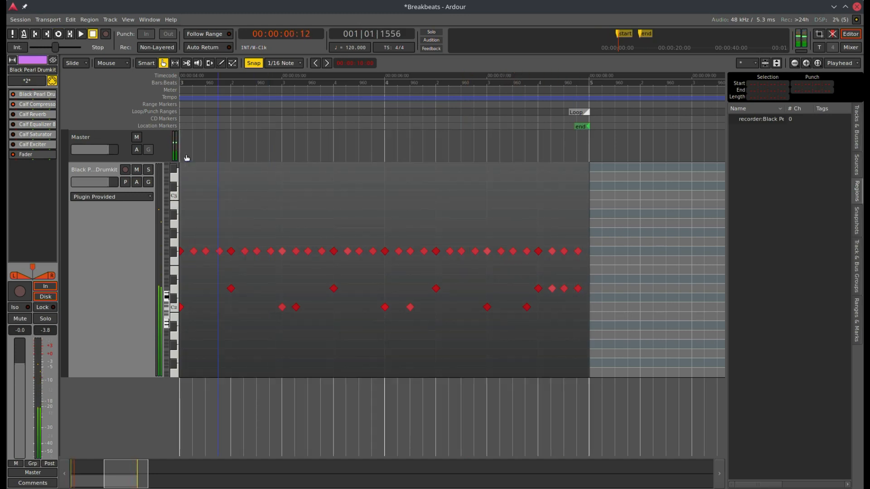
Open the Calf Reverb on the drumkit track, set its room size to Medium and its decay time to 0.444 s
double_click(42, 118)
left_click_drag(40, 54, 398, 145)
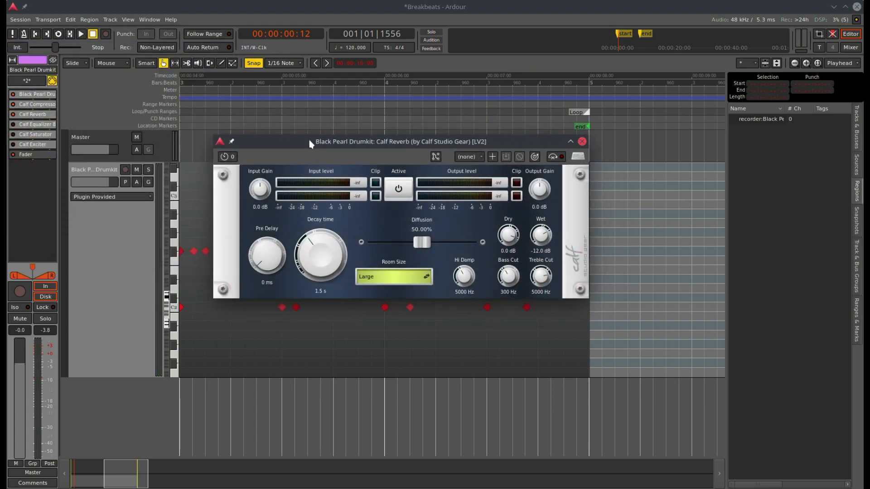
left_click_drag(309, 140, 278, 146)
left_click(349, 284)
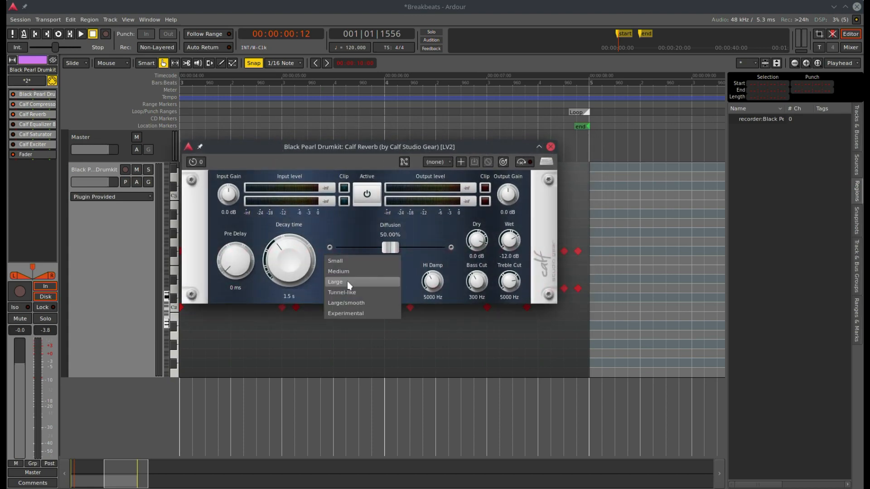
left_click(346, 273)
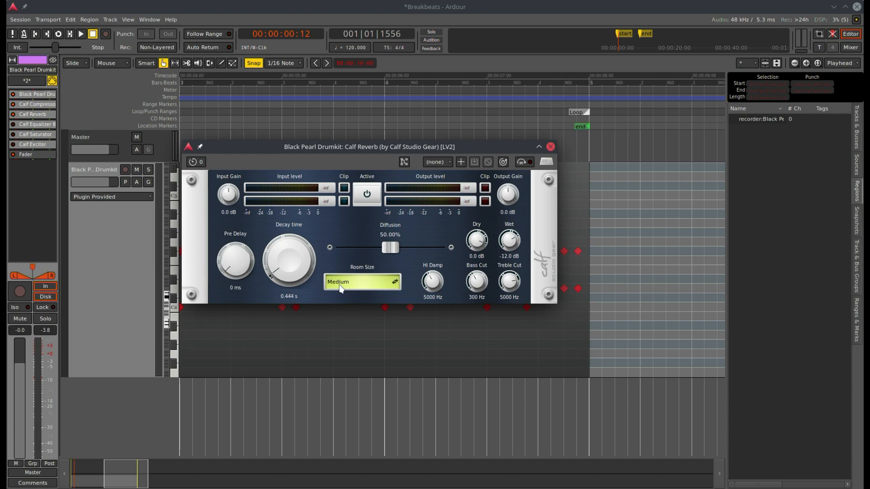
With the beat looping, set the reverb's decay time to 0.497 s and diffusion to 76.10%, and stop playback after closing the plugin
key("l")
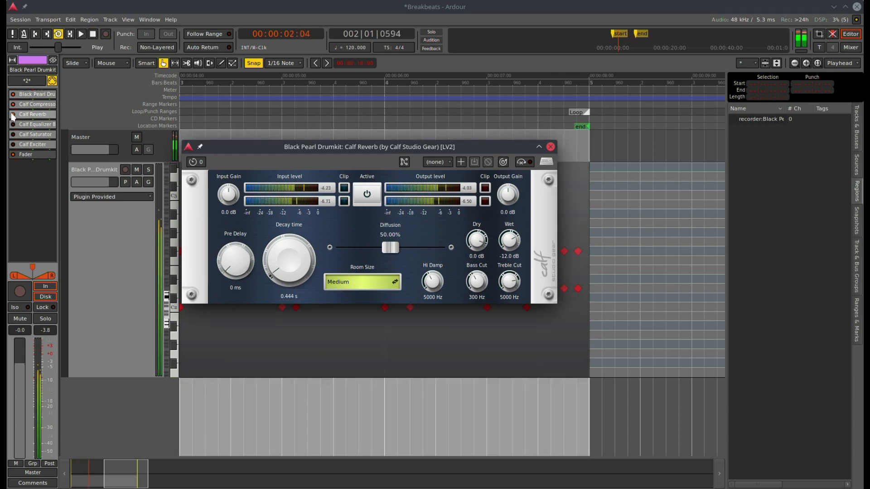
left_click_drag(306, 266, 290, 266)
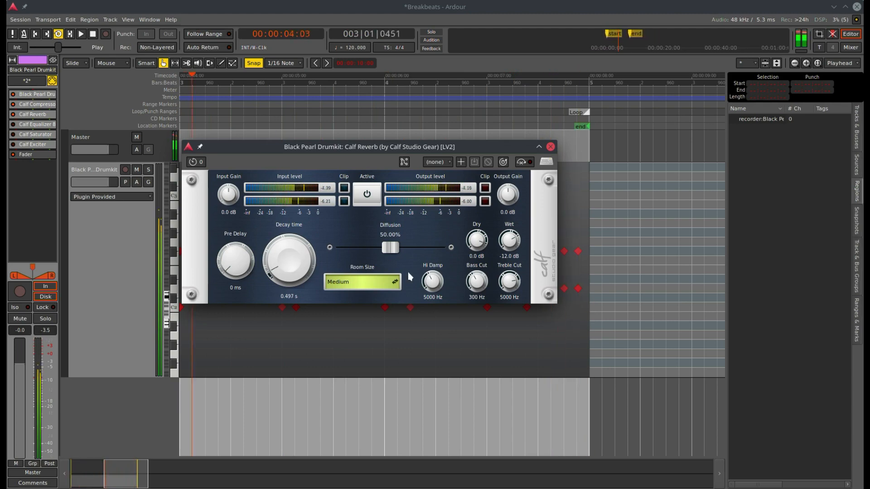
left_click_drag(393, 255, 418, 257)
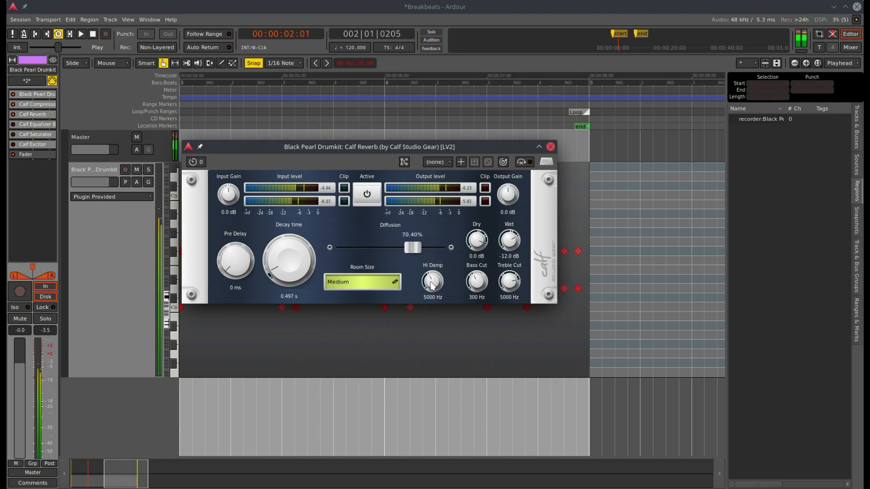
mouse_move(419, 249)
left_mouse_down()
mouse_move(365, 253)
mouse_move(426, 258)
left_mouse_up()
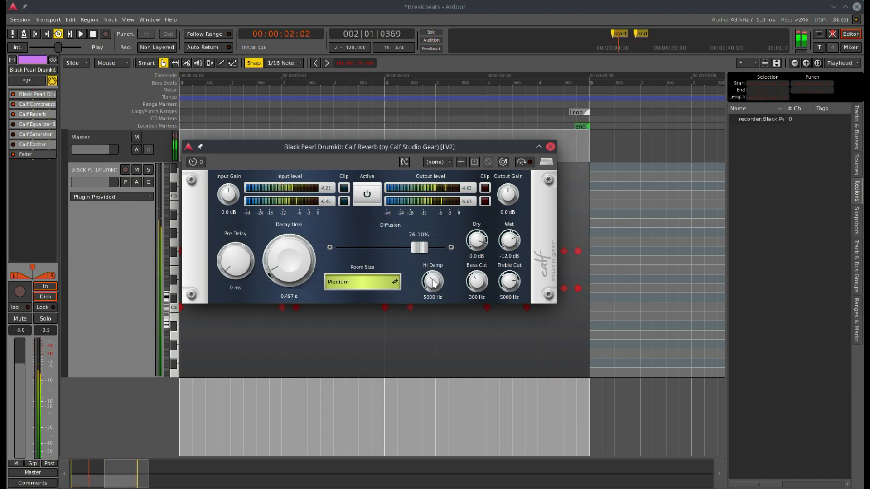
left_click(550, 147)
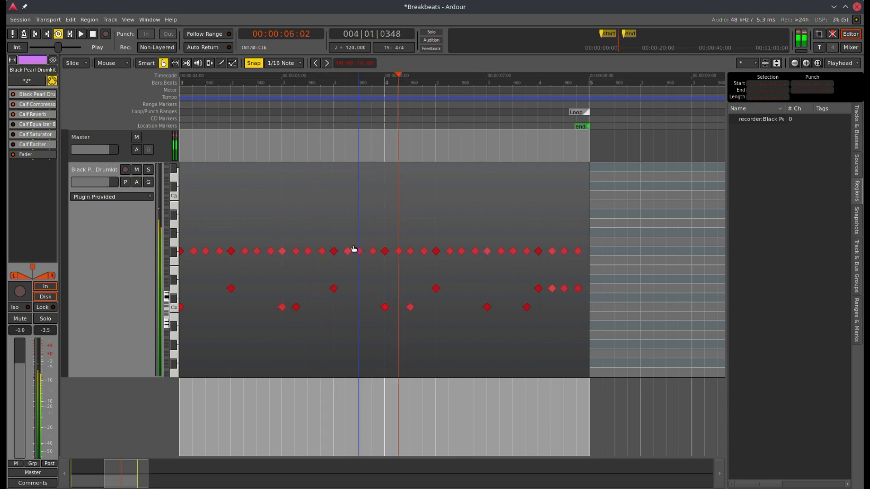
key("space")
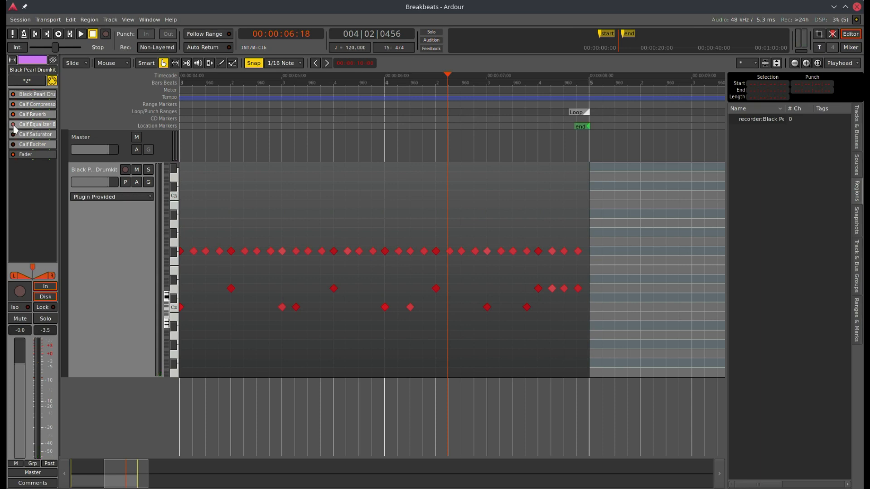
Open the Calf Equalizer 8 Band on the drumkit track and enable its highpass filter at 45.731 Hz
double_click(30, 128)
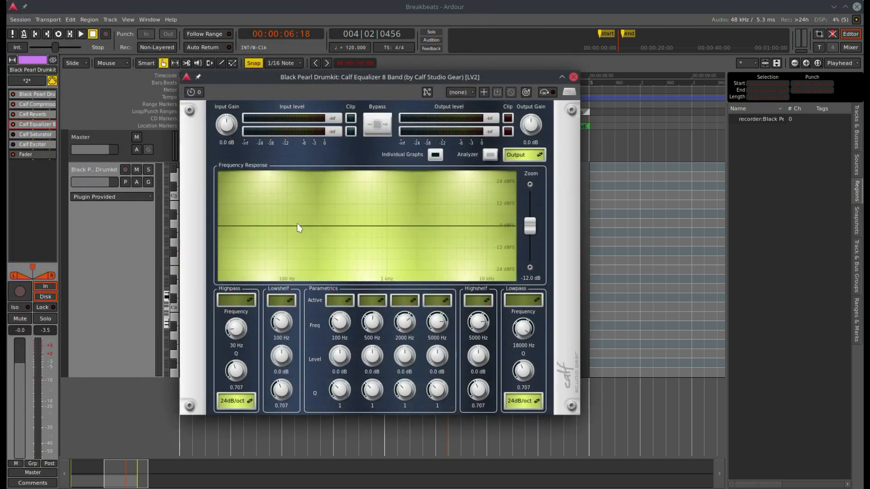
left_click(239, 306)
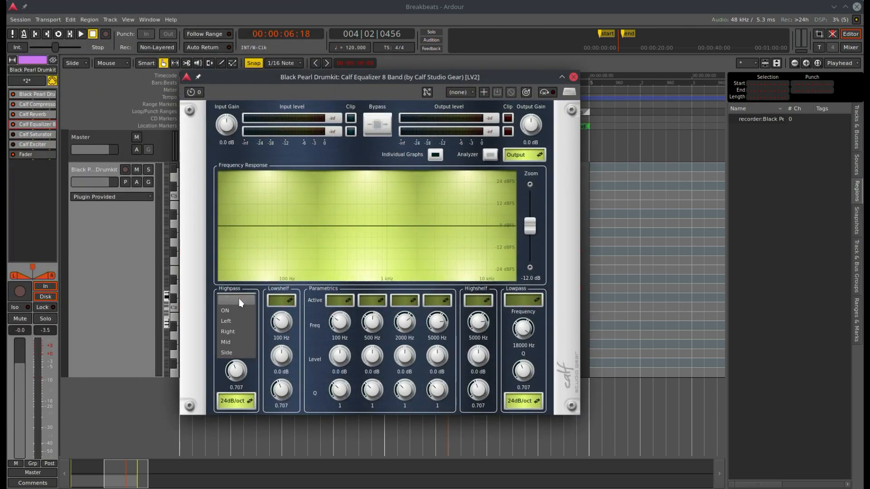
left_click(235, 308)
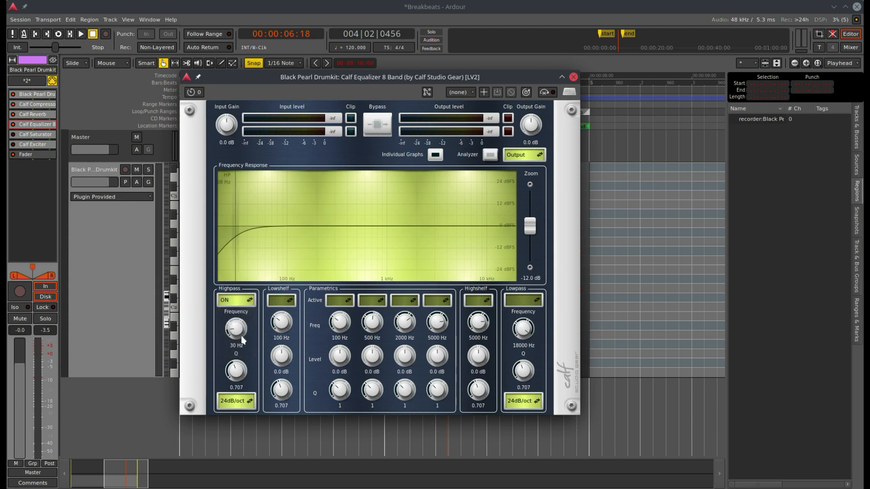
scroll(236, 332, "up", 5)
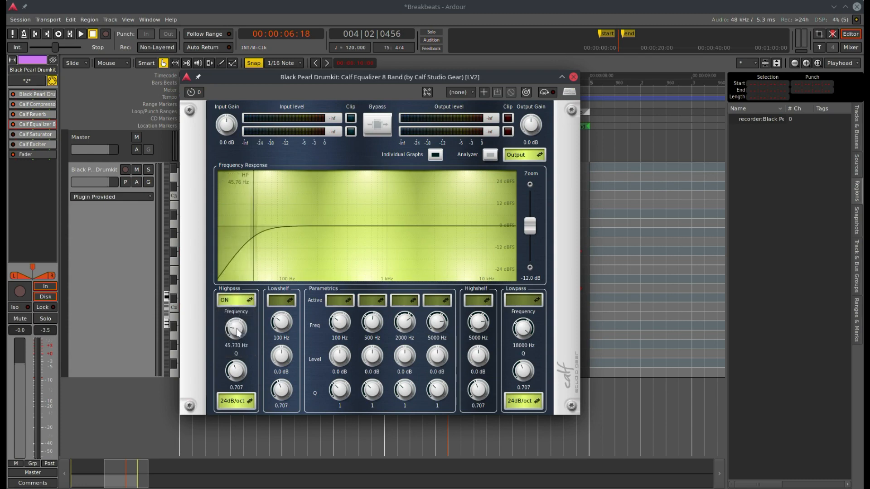
Enable the equalizer's lowpass filter and lower its frequency to 10888 Hz
left_click(523, 298)
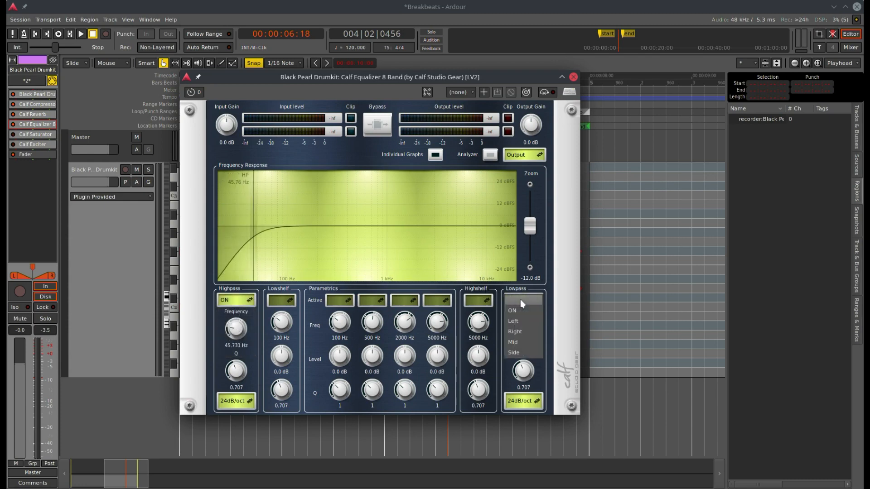
left_click(517, 311)
scroll(528, 332, "down", 7)
scroll(528, 336, "up", 3)
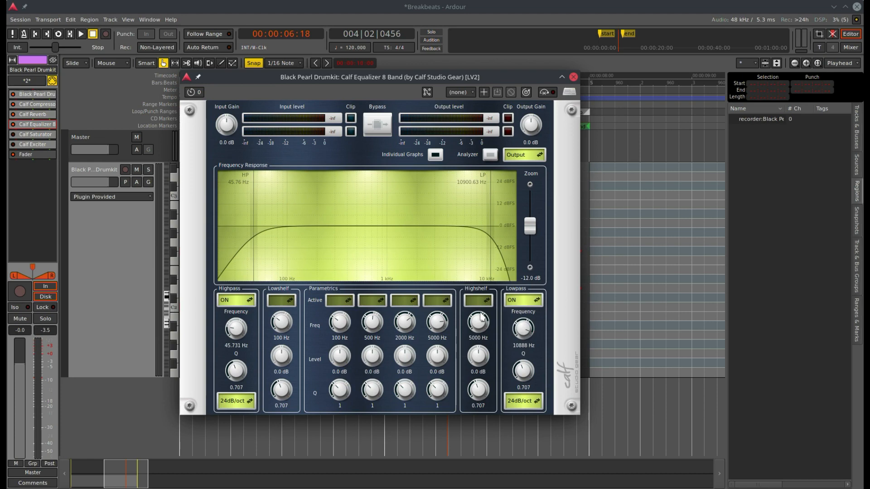
Enable the equalizer's third parametric band at 2990.7 Hz with a level of 2.2 dB and a Q of 0.741
left_click(409, 300)
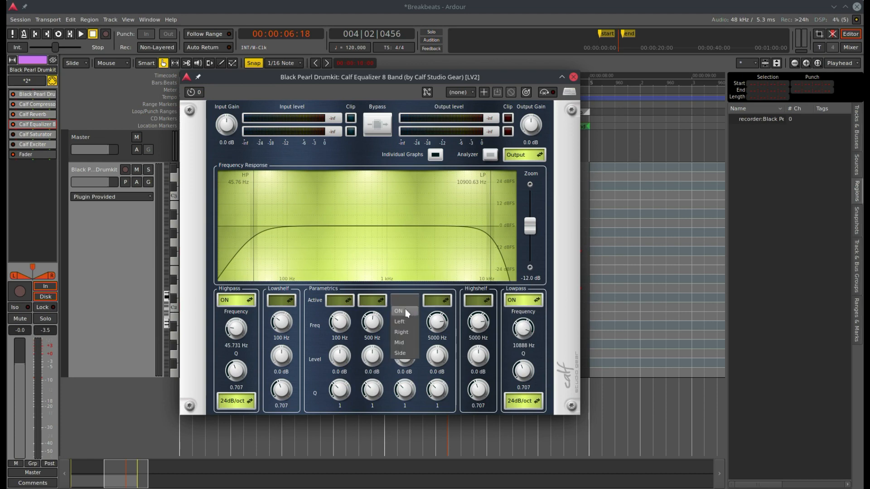
left_click(405, 311)
scroll(409, 326, "up", 8)
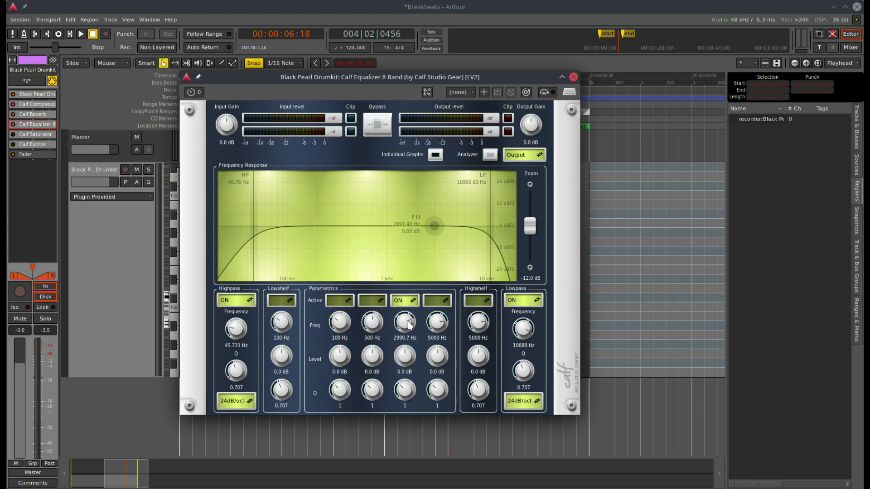
scroll(410, 360, "up", 5)
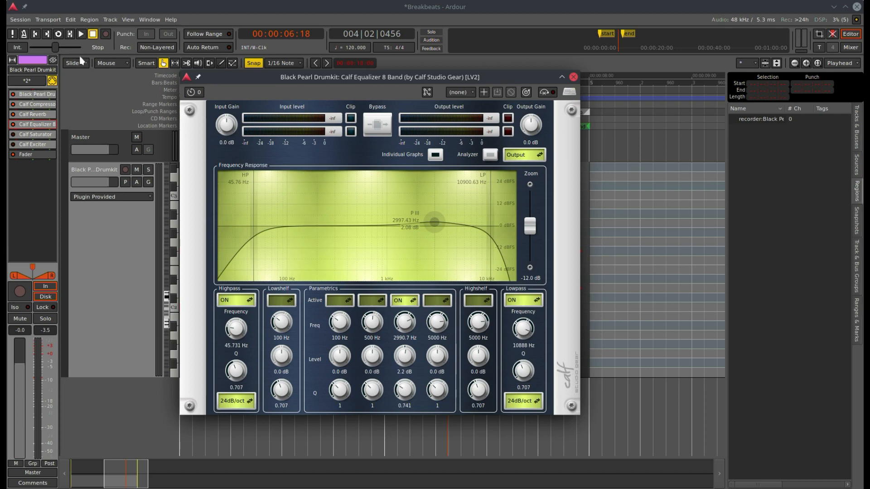
Loop the beat, compare it with the lowpass off and on, set the lowpass frequency to 9352.48 Hz and close the equalizer
left_click(58, 34)
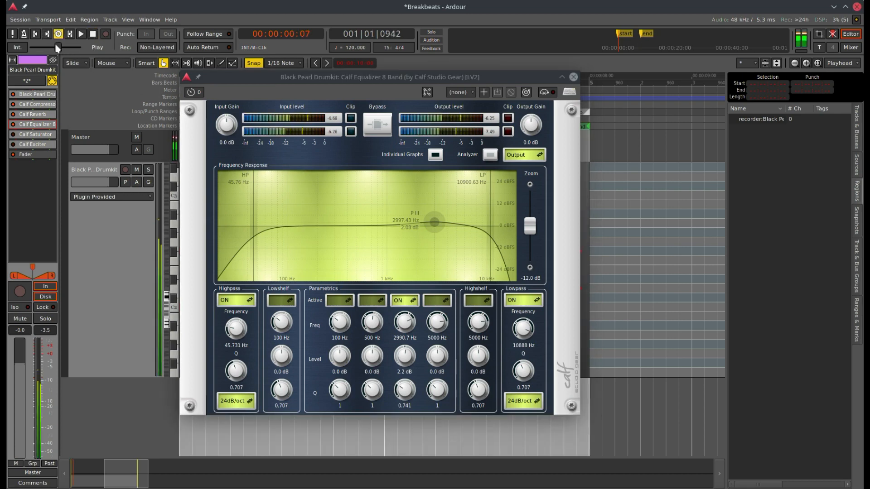
left_click(524, 301)
left_click(519, 315)
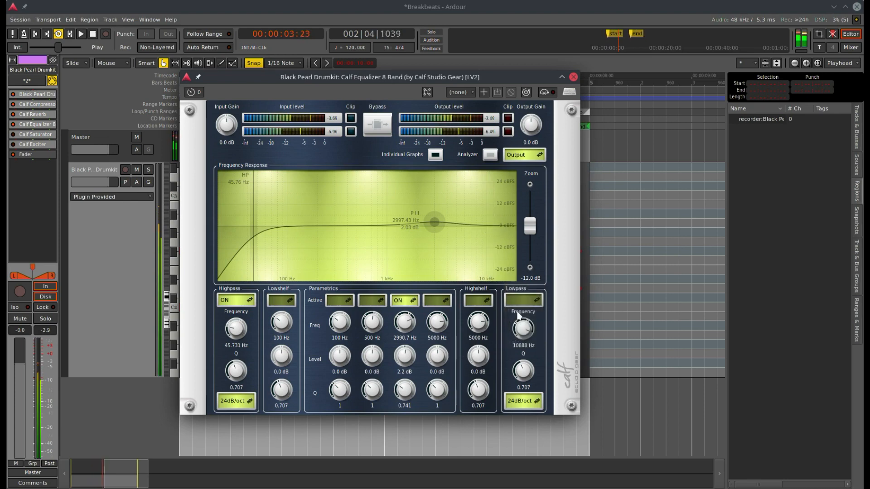
left_click(522, 300)
left_click(520, 312)
scroll(523, 329, "down", 2)
scroll(523, 329, "down", 1)
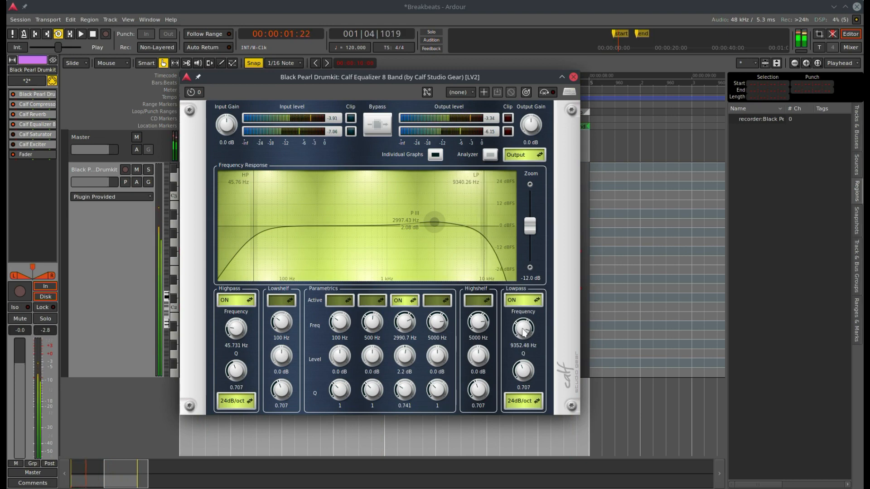
left_click(572, 78)
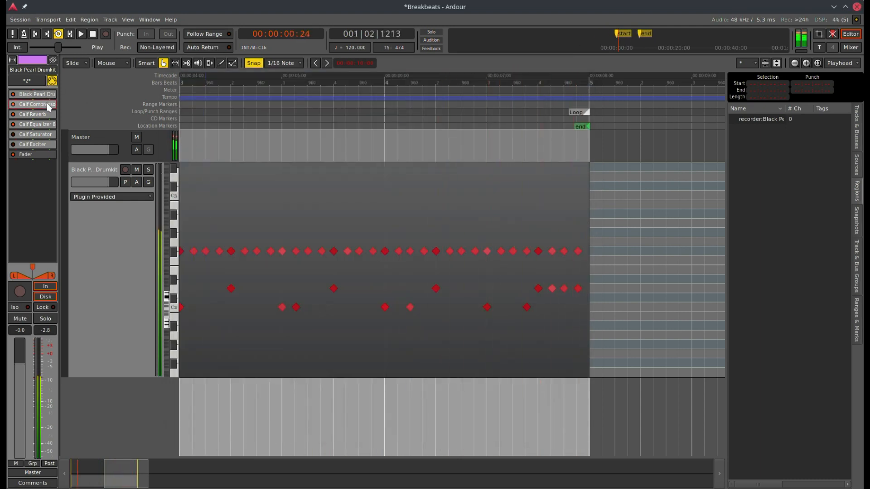
Reopen the Calf Compressor, raise its makeup gain to 12.3 dB and close it
double_click(49, 106)
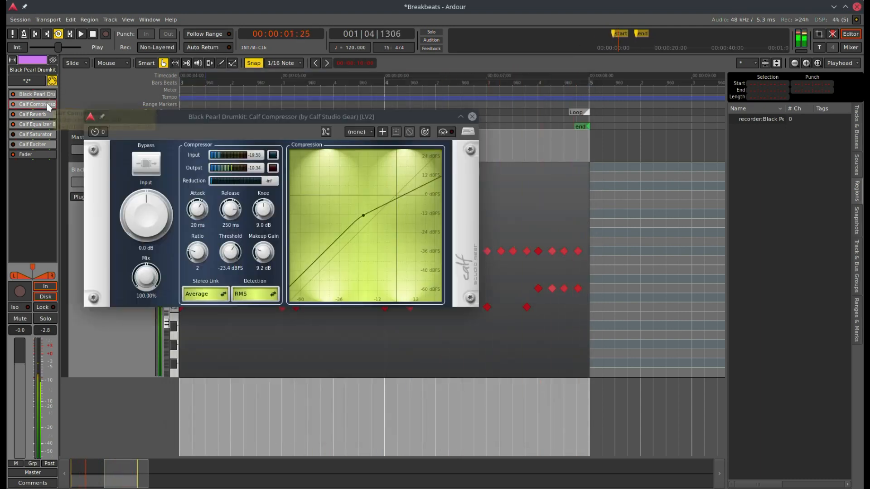
scroll(266, 253, "up", 2)
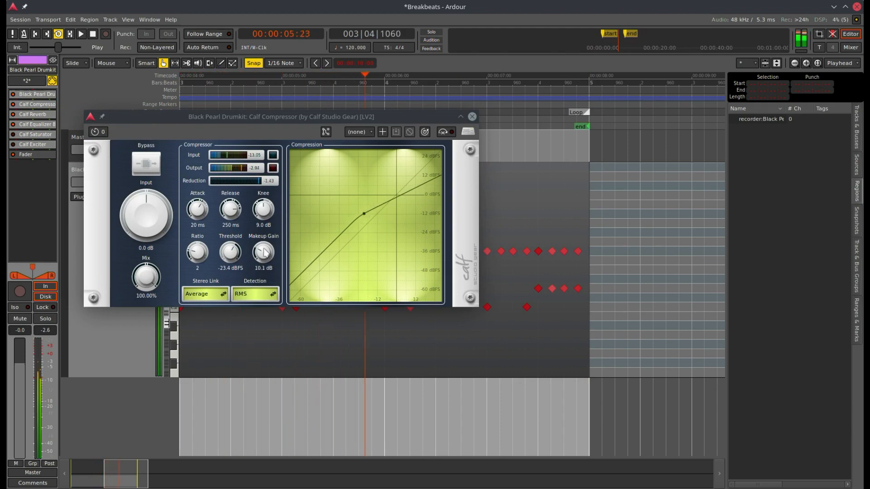
scroll(265, 253, "up", 2)
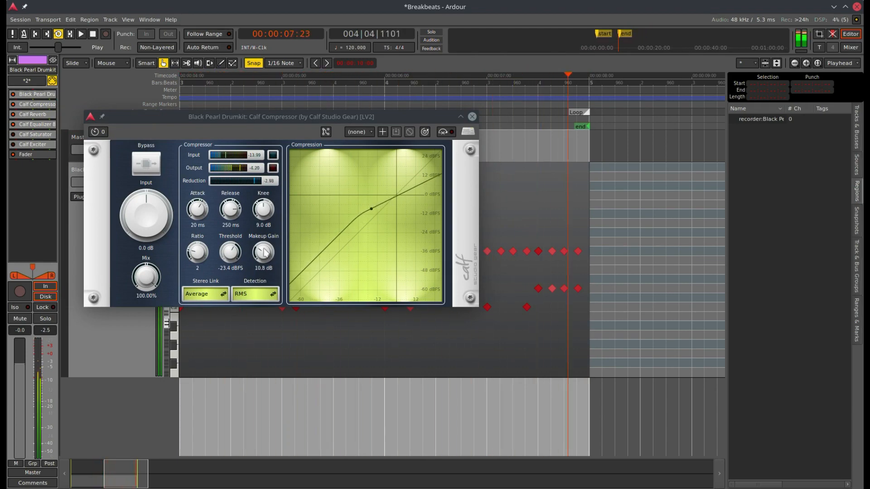
scroll(266, 253, "up", 3)
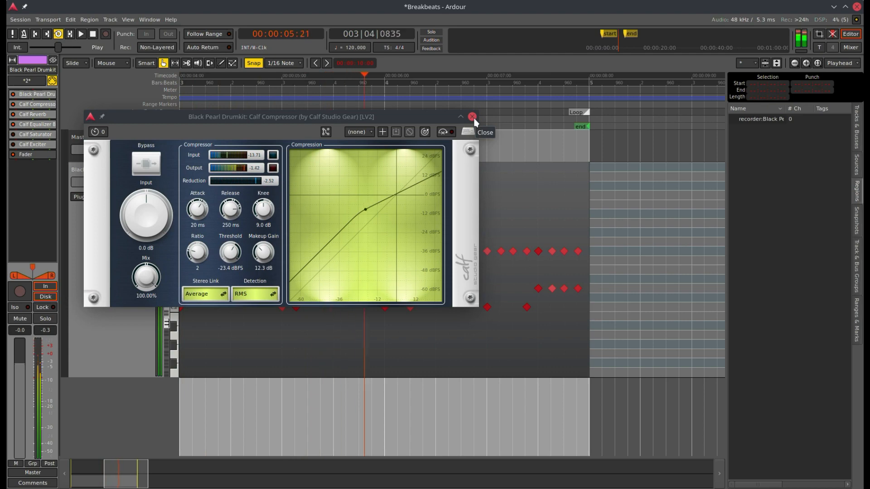
left_click(473, 117)
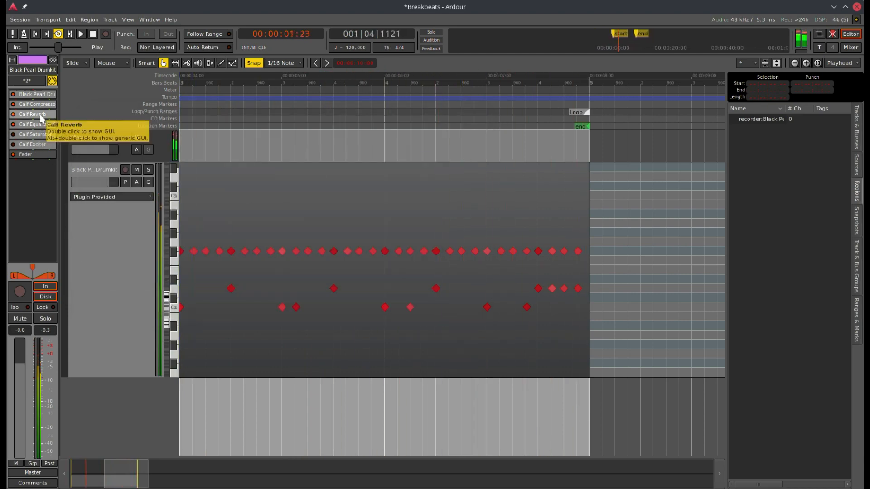
Stop playback, open the Calf Saturator on the drumkit track and set its tape/tube blend to 0
left_click(92, 34)
double_click(47, 135)
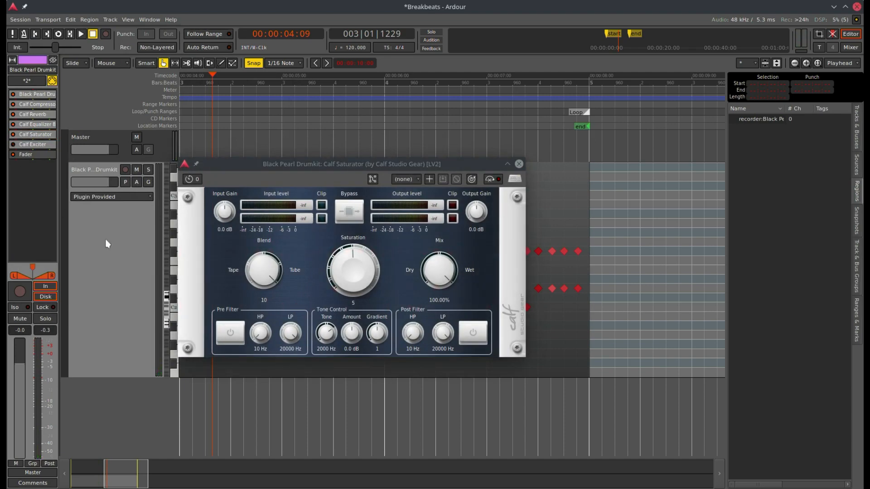
left_click_drag(264, 271, 265, 300)
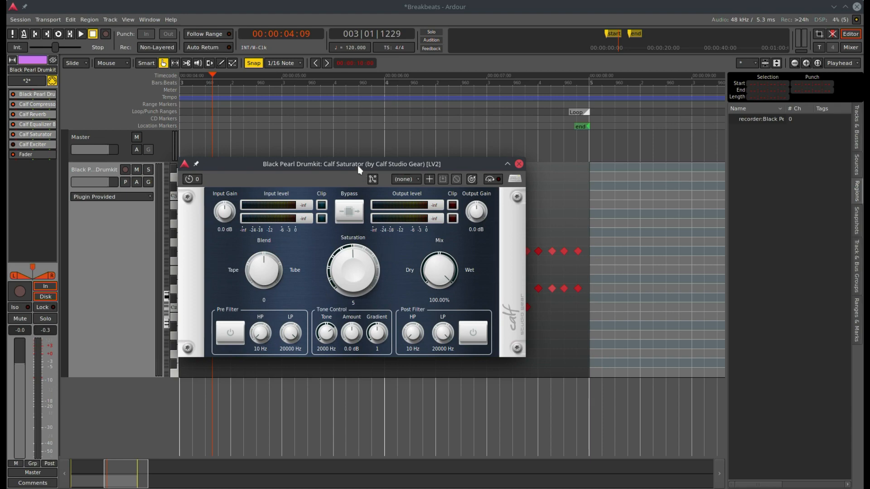
Loop the beat and compare the drumkit's sound with the Calf Saturator bypassed and active
left_click_drag(357, 162, 475, 176)
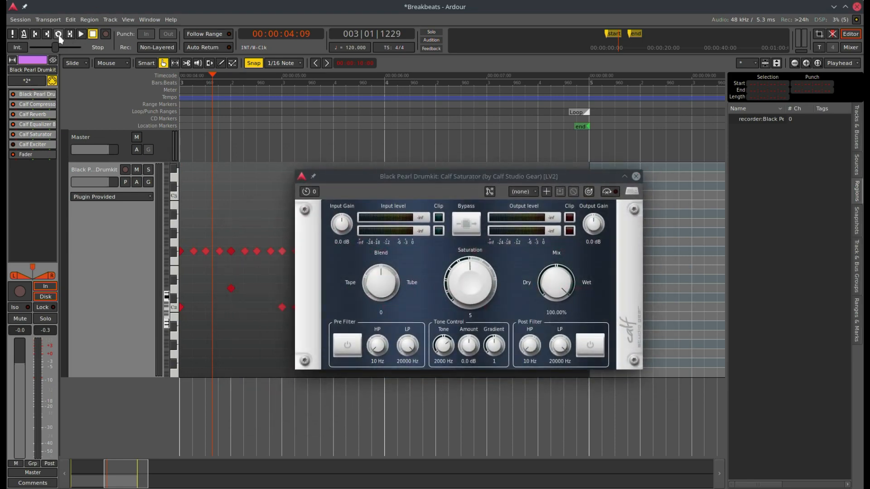
left_click(59, 35)
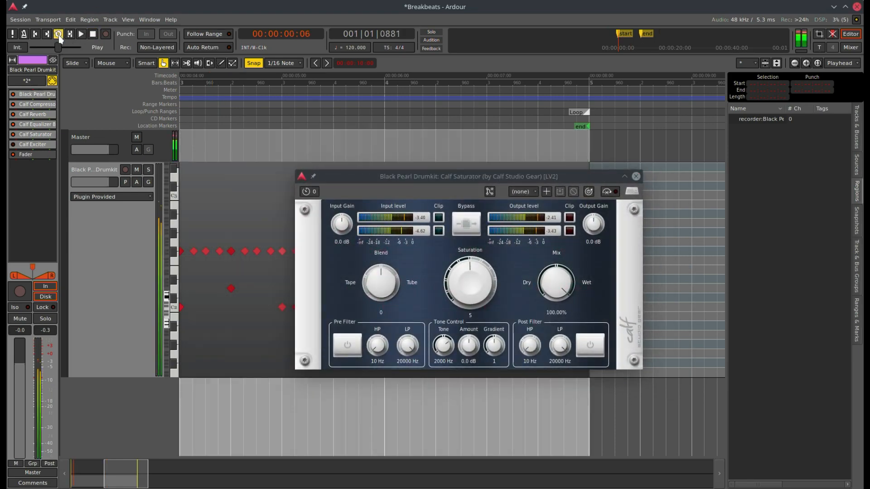
left_click(468, 230)
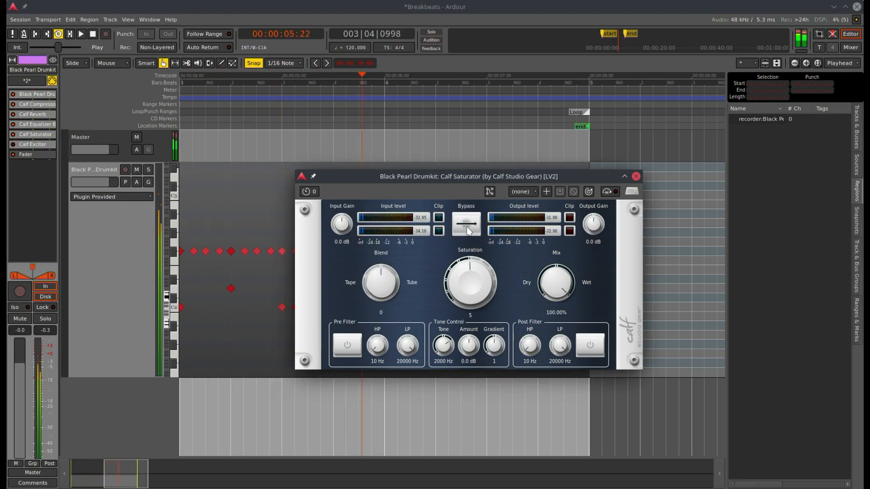
left_click(469, 230)
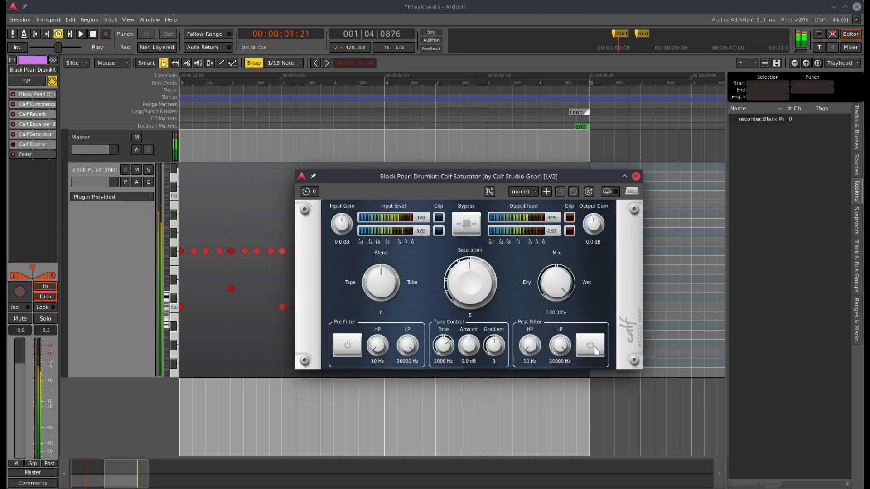
Enable the saturator's post filter with HP at 39.281 Hz and LP at 10888 Hz, and reset the drumkit track's peak meter
mouse_move(564, 361)
left_mouse_down()
mouse_move(562, 369)
mouse_move(560, 362)
left_mouse_up()
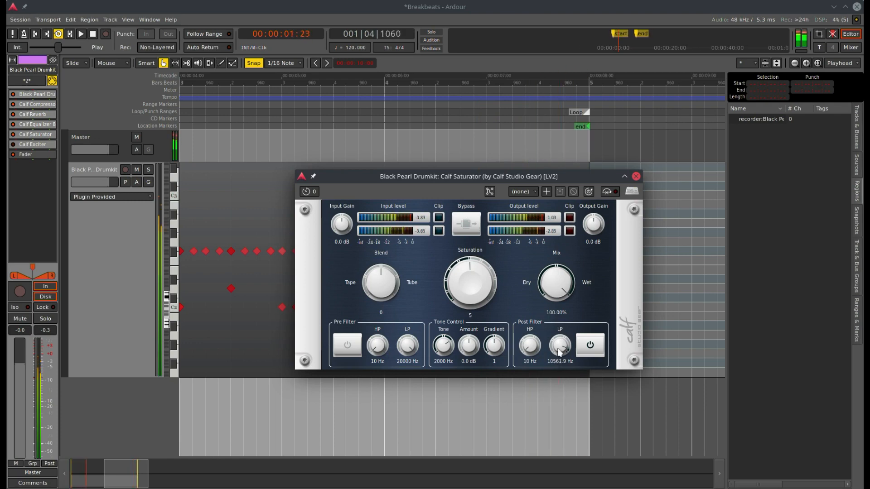
left_click_drag(556, 350, 532, 345)
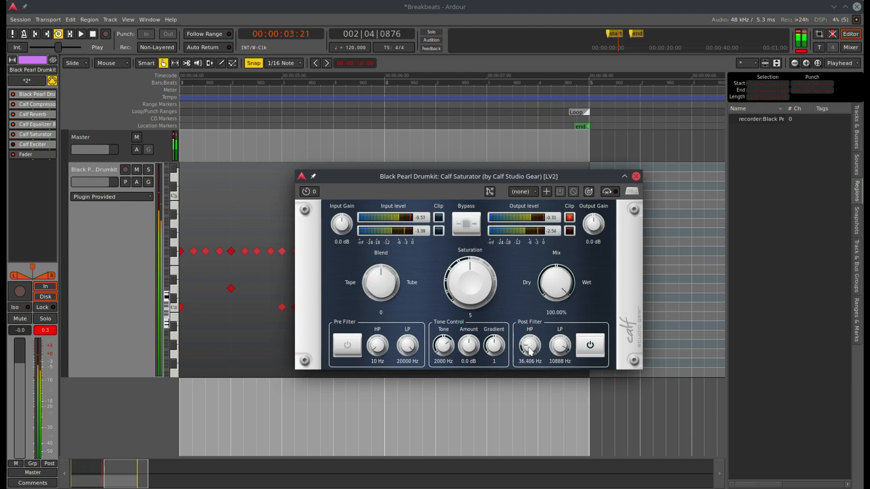
scroll(529, 347, "down", 2)
scroll(529, 352, "up", 1)
scroll(529, 350, "down", 1)
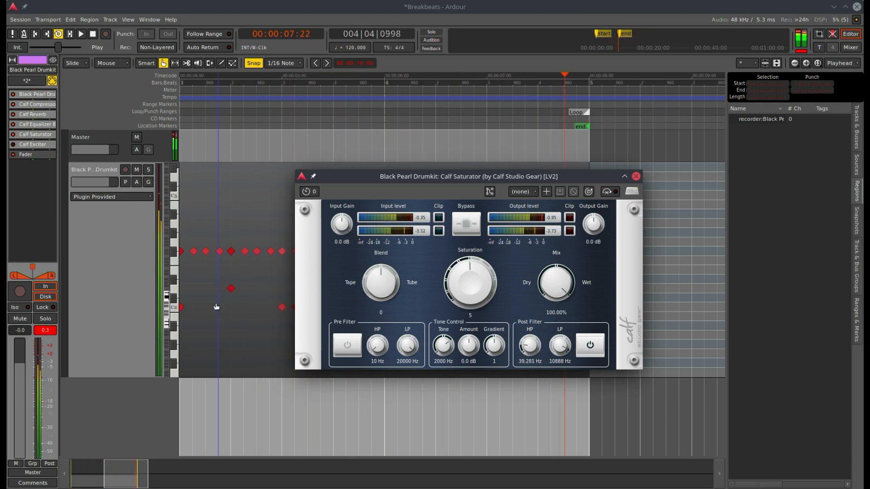
left_click(46, 331)
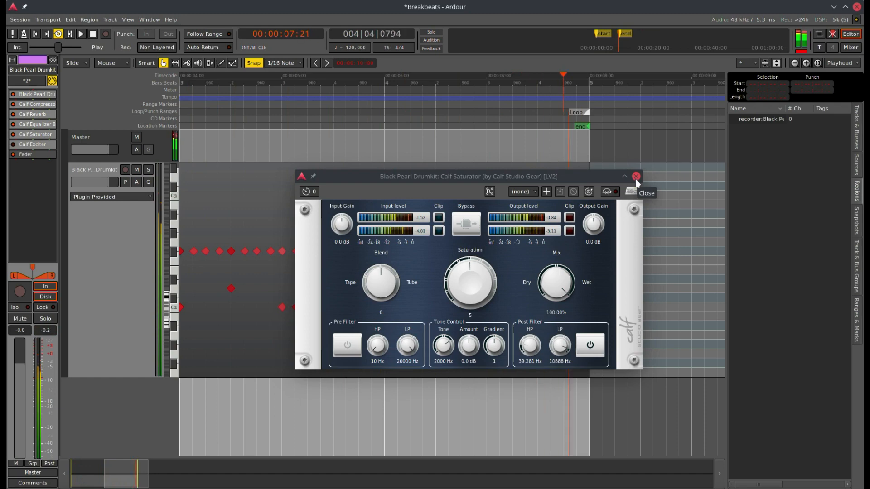
Switch the saturator from the post filter to the pre filter, with HP at 45.731 Hz and LP at 8033.53 Hz
left_click(589, 346)
left_click(352, 347)
scroll(378, 346, "up", 9)
scroll(380, 348, "up", 4)
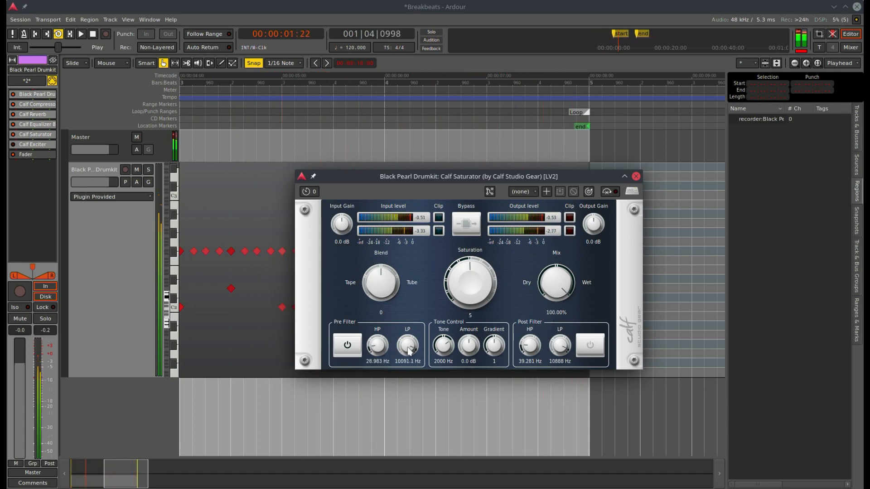
scroll(407, 347, "up", 1)
scroll(379, 348, "up", 1)
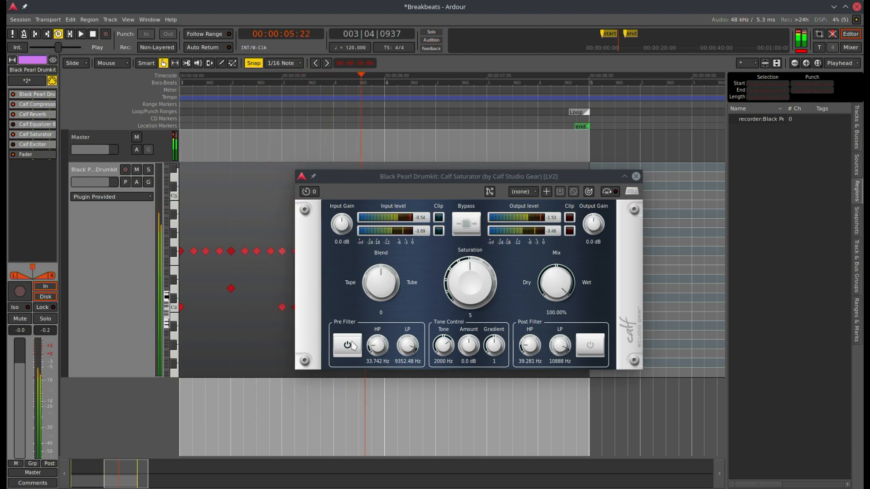
scroll(383, 348, "up", 4)
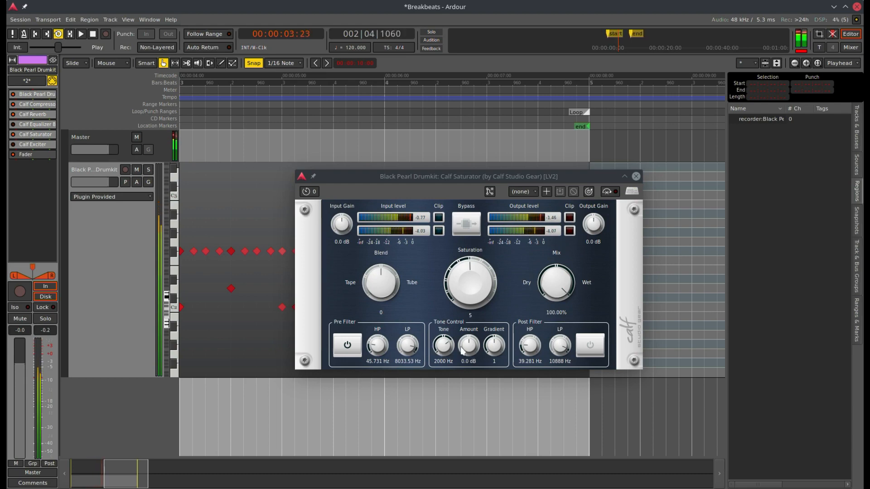
Set the saturator's tone to 2904.62 Hz with an amount of 1.9 dB, and close it after a bypass comparison
scroll(471, 348, "up", 4)
scroll(471, 348, "down", 1)
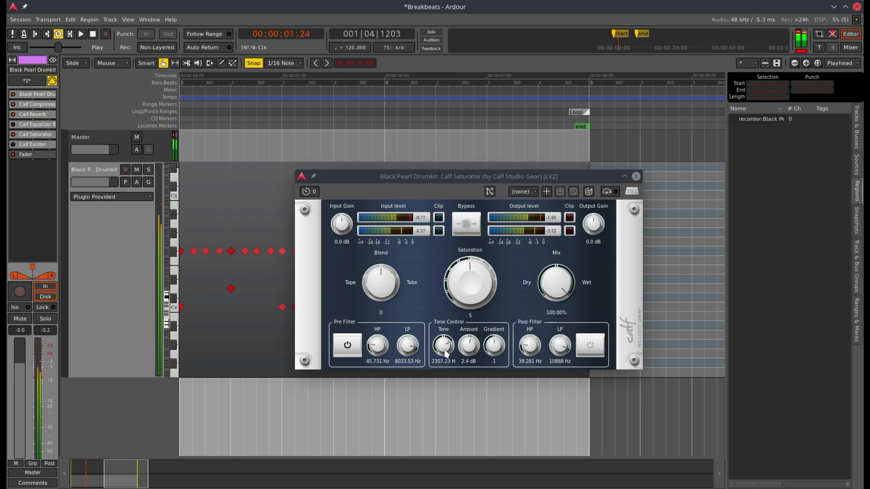
scroll(445, 352, "up", 1)
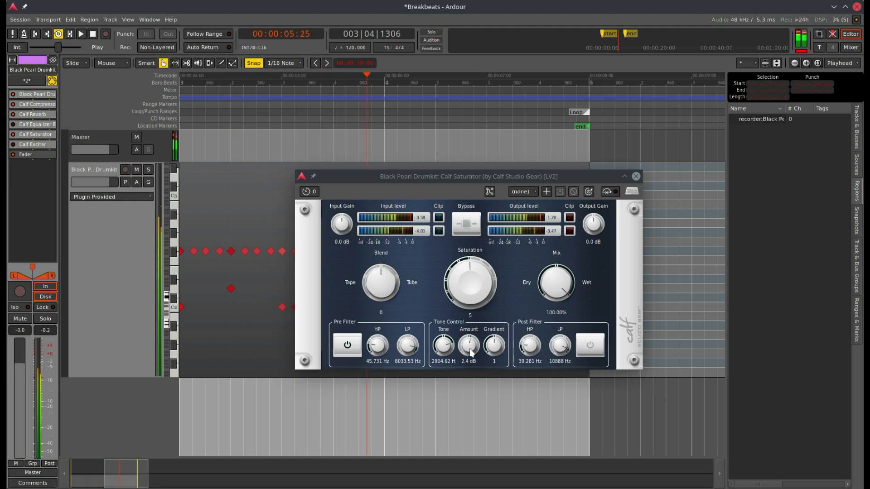
scroll(471, 352, "down", 1)
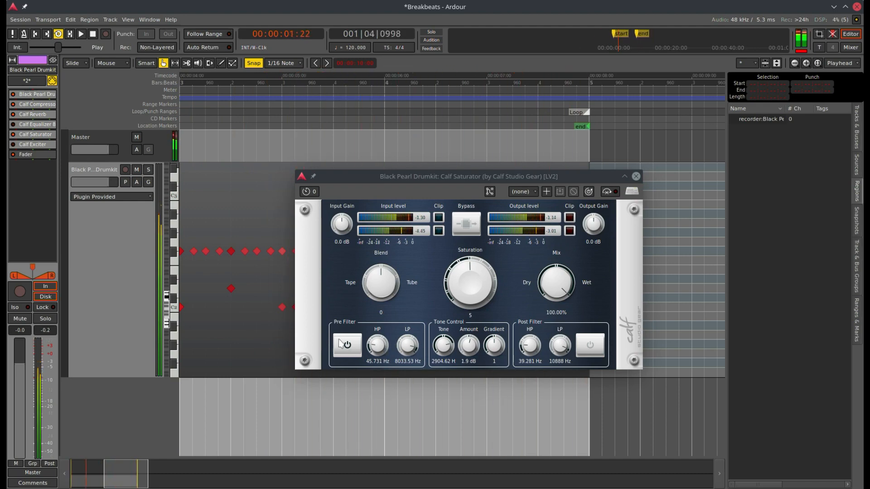
left_click(471, 228)
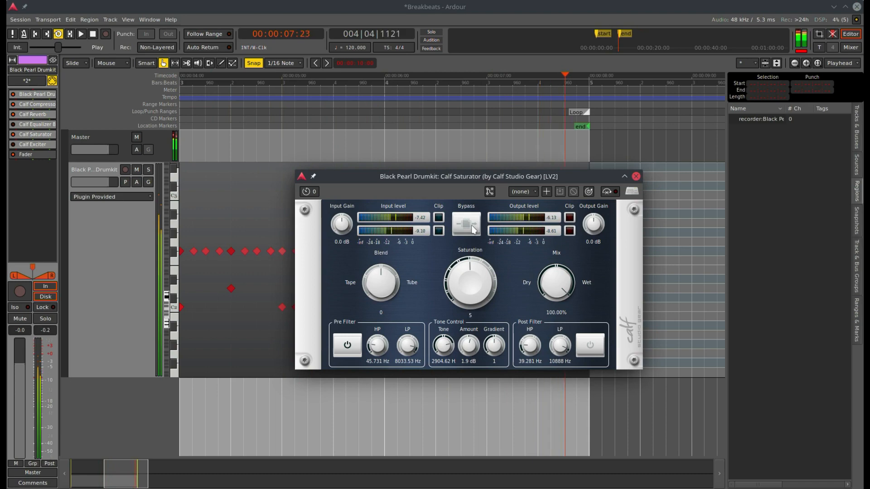
left_click(636, 176)
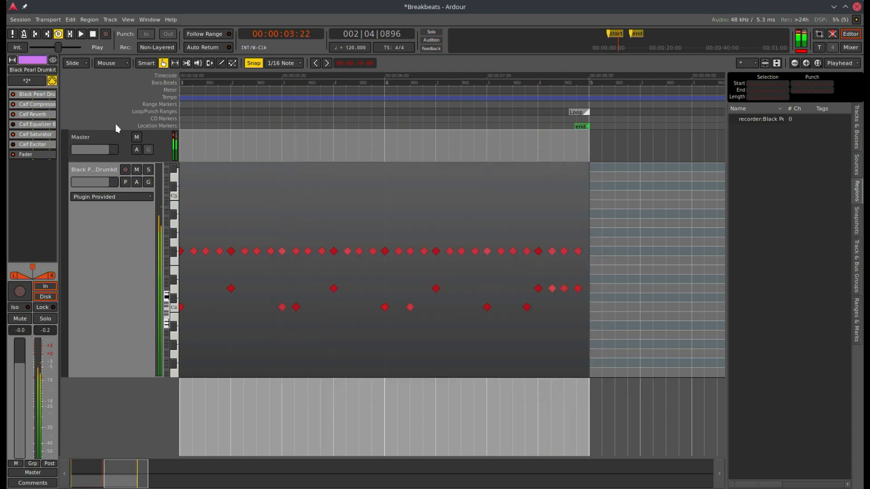
Stop playback and delete the Calf Equalizer from the drumkit track's processors
key("space")
right_click(41, 128)
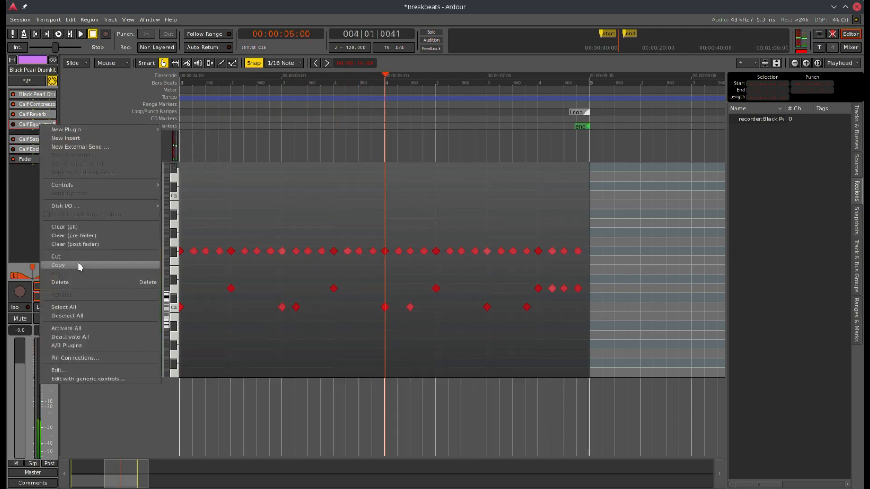
left_click(83, 282)
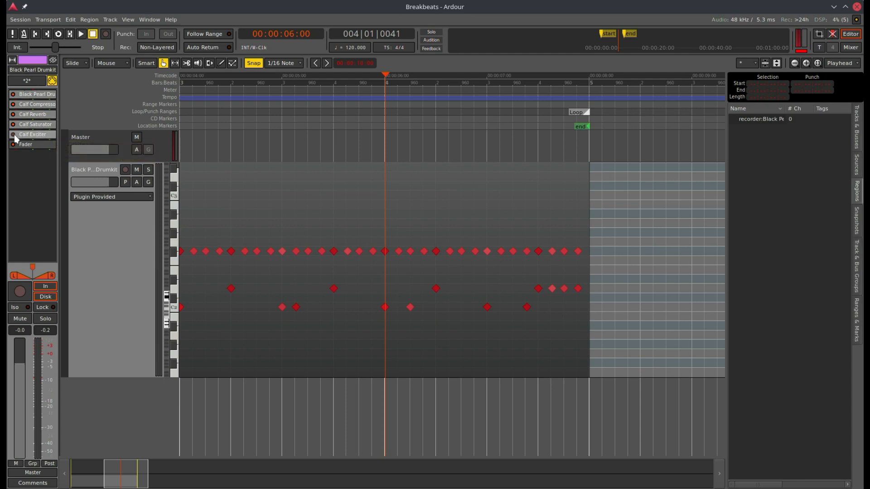
Open the Calf Exciter on the drumkit track, loop the beat and compare the exciter bypassed and active
double_click(28, 134)
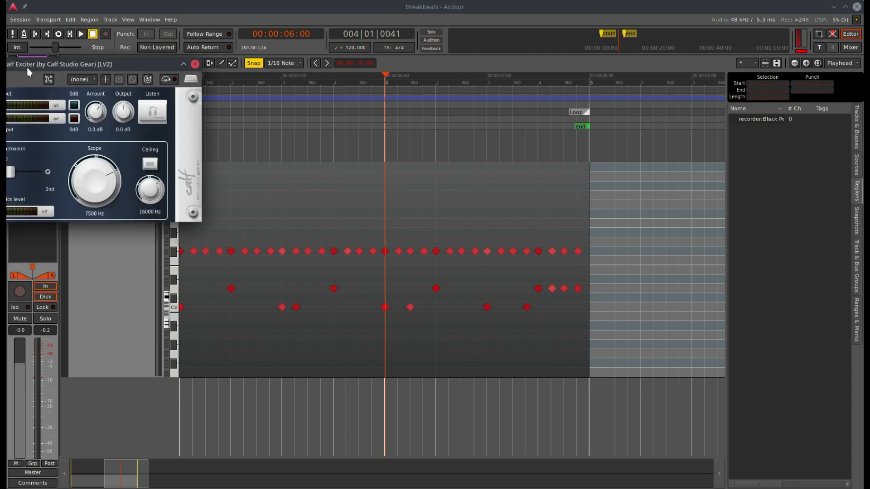
left_click_drag(26, 67, 350, 150)
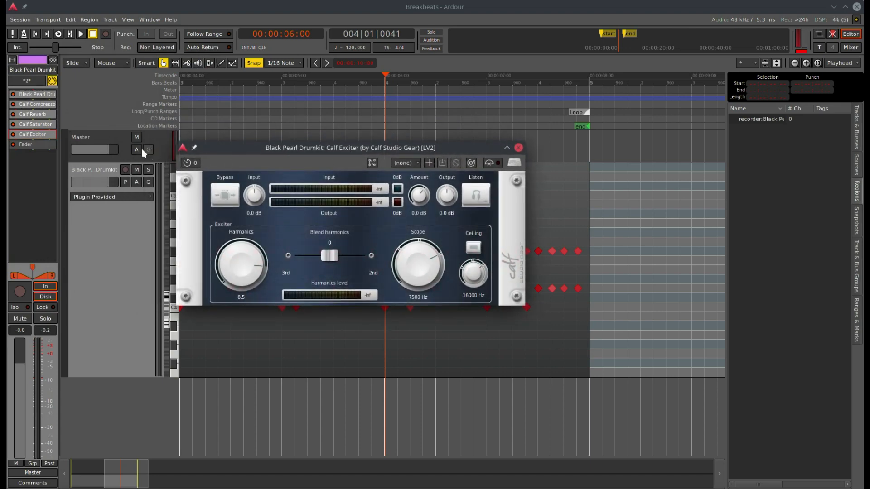
left_click(225, 198)
left_click(59, 34)
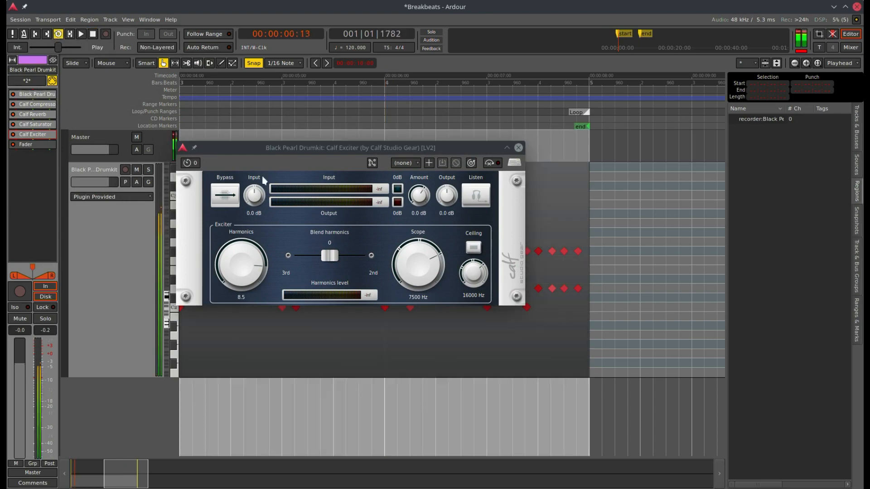
left_click(230, 200)
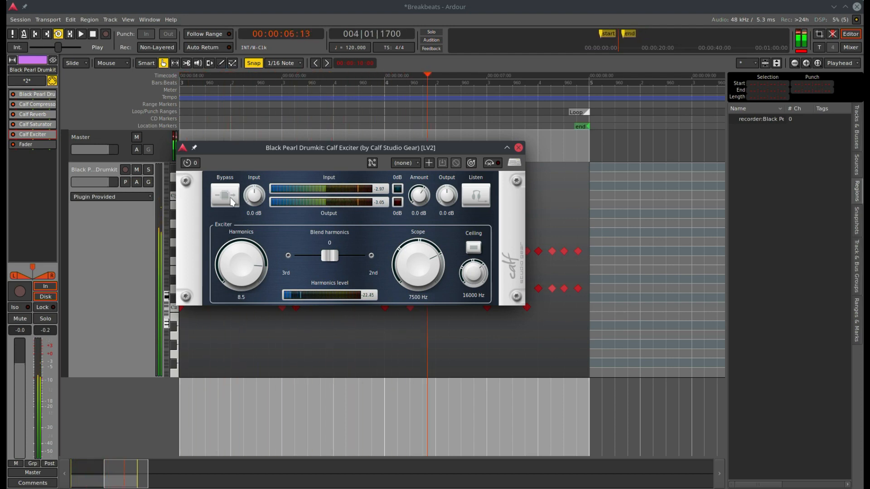
Monitor only the exciter's harmonics with Listen, set its amount to -14.0 dB and compare against bypass
left_click(476, 195)
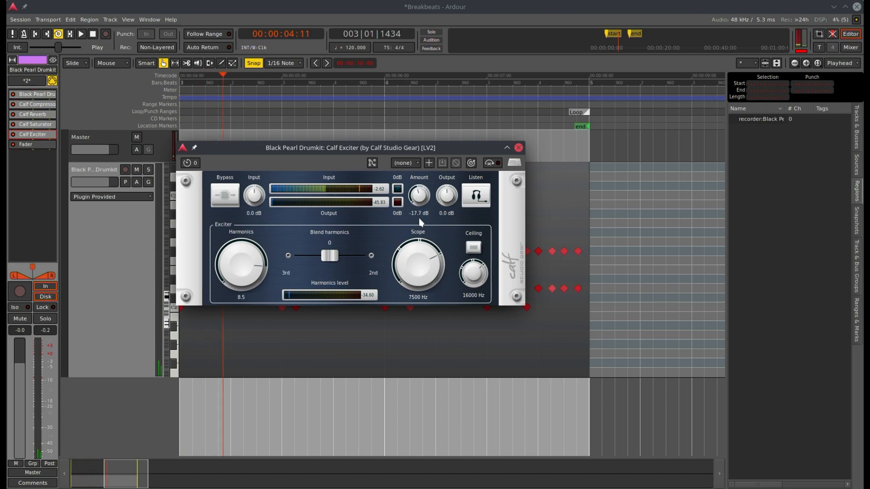
left_click_drag(421, 205, 421, 202)
scroll(421, 204, "up", 2)
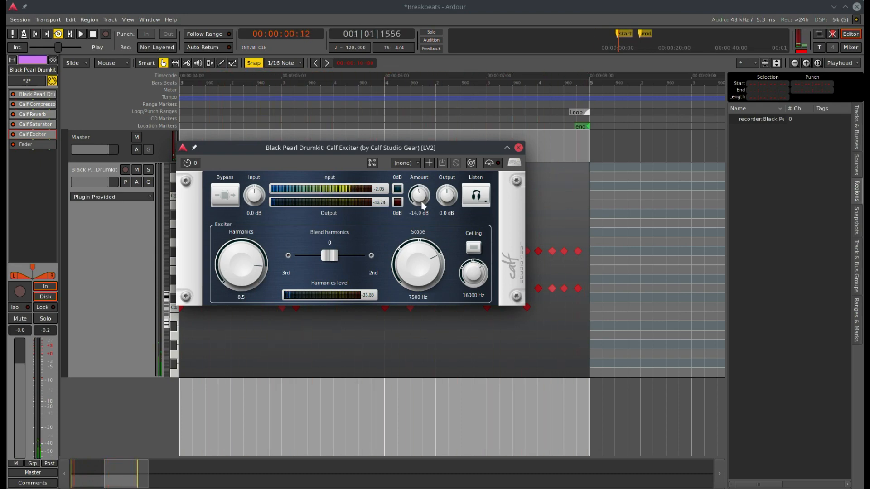
left_click(235, 203)
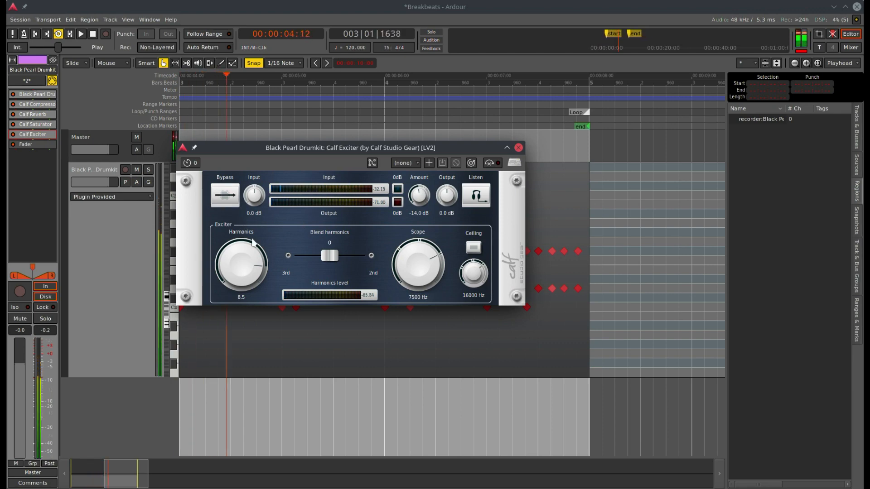
left_click(233, 202)
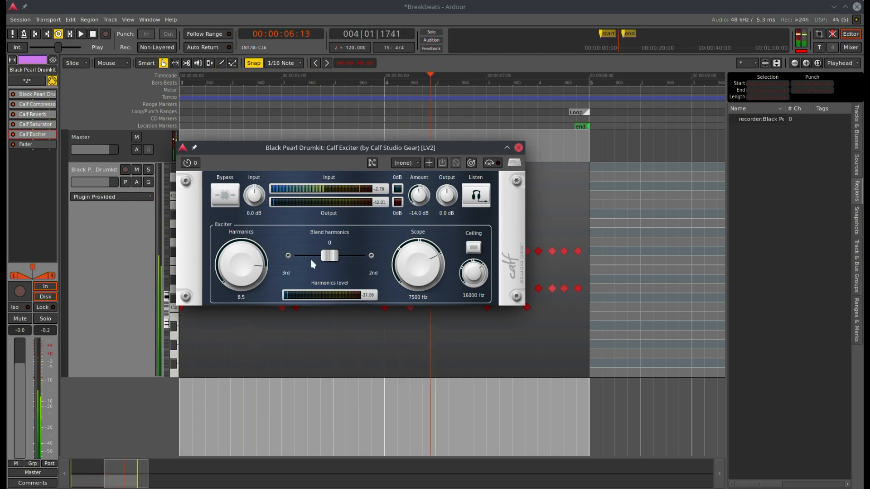
Try other harmonics blends in the exciter, return the blend to 0, close it and save the session with playback stopped
mouse_move(329, 256)
left_mouse_down()
mouse_move(279, 266)
mouse_move(403, 279)
mouse_move(271, 283)
mouse_move(328, 261)
left_mouse_up()
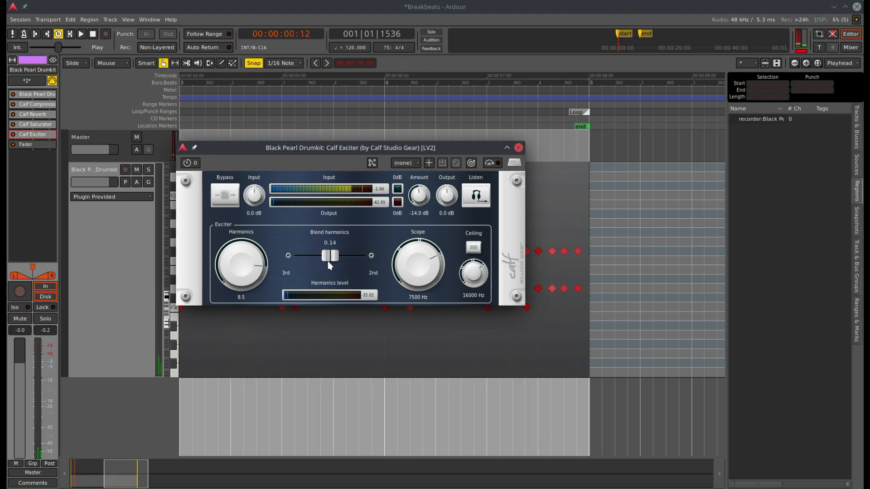
left_click(226, 199)
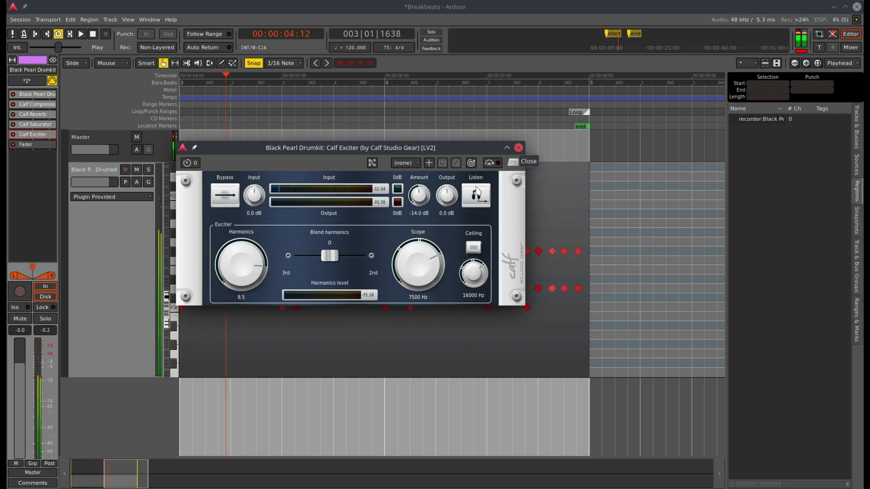
left_click(519, 148)
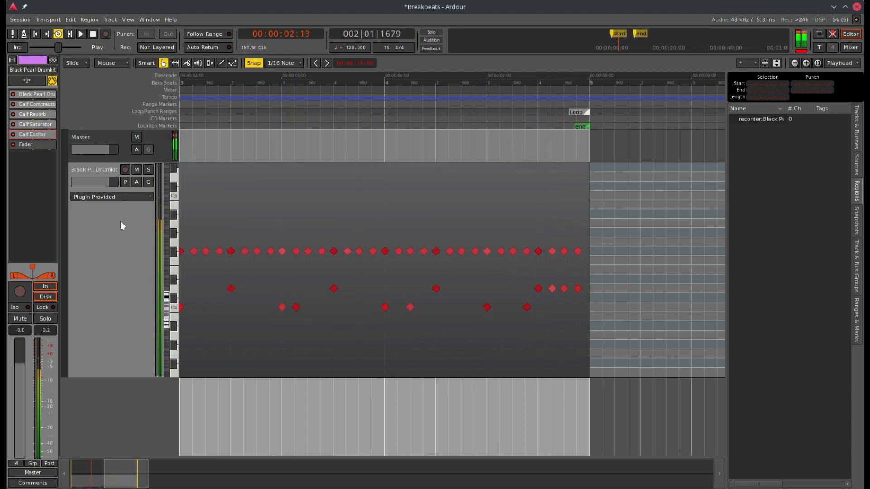
key("space")
key("ctrl+s")
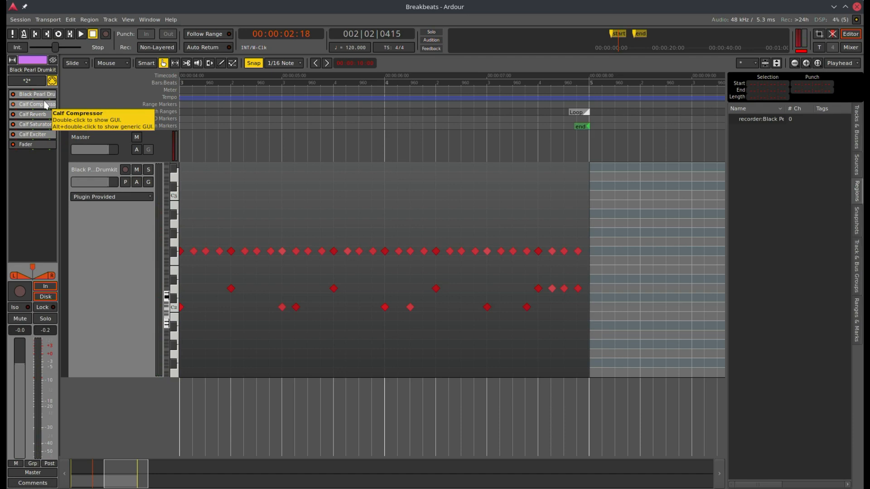
Insert a Calf Transient Designer before the Calf Compressor on the drumkit track and move its window fully into view
right_click(45, 104)
mouse_move(45, 105)
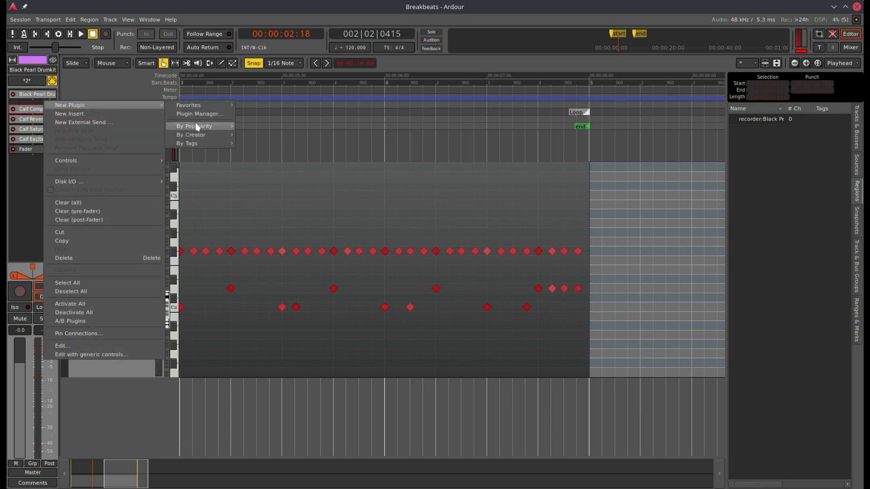
mouse_move(191, 134)
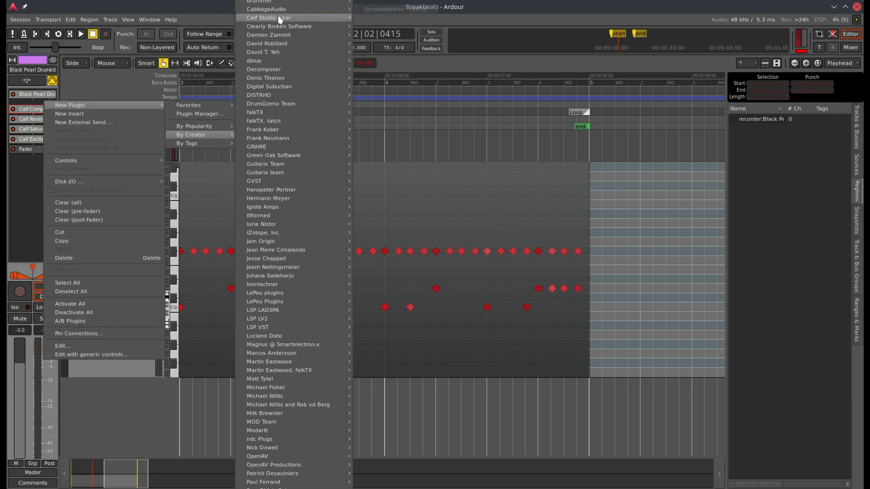
mouse_move(279, 17)
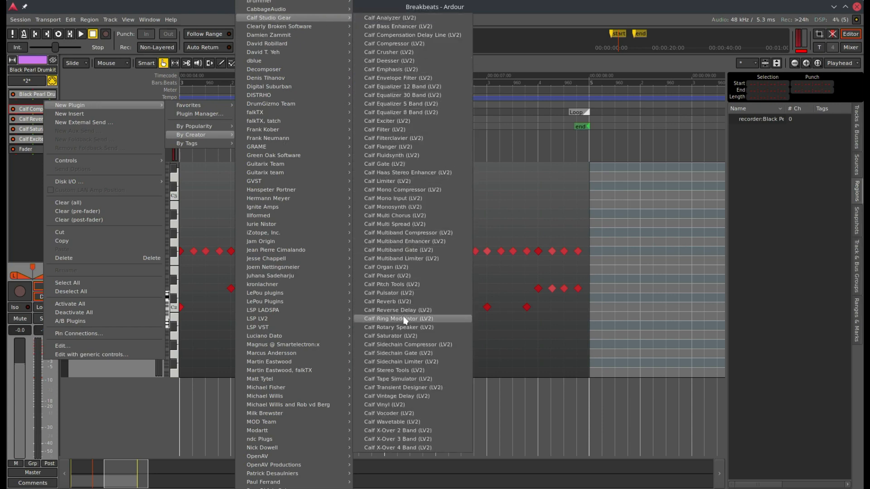
left_click(397, 388)
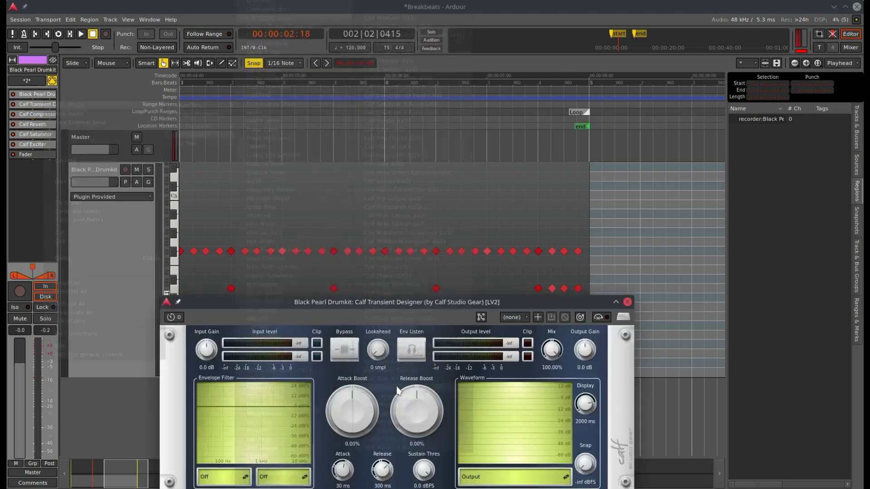
left_click_drag(329, 308, 324, 151)
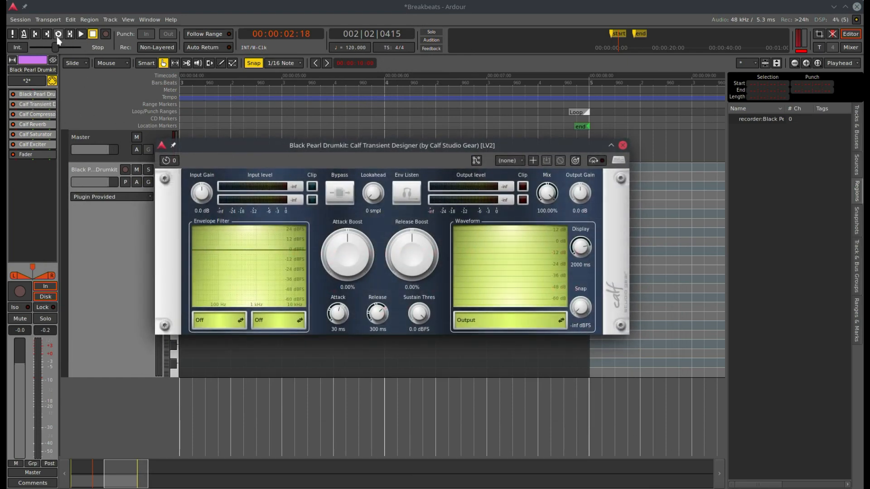
Loop the beat and set the Transient Designer's Attack Boost to 10%
left_click(58, 35)
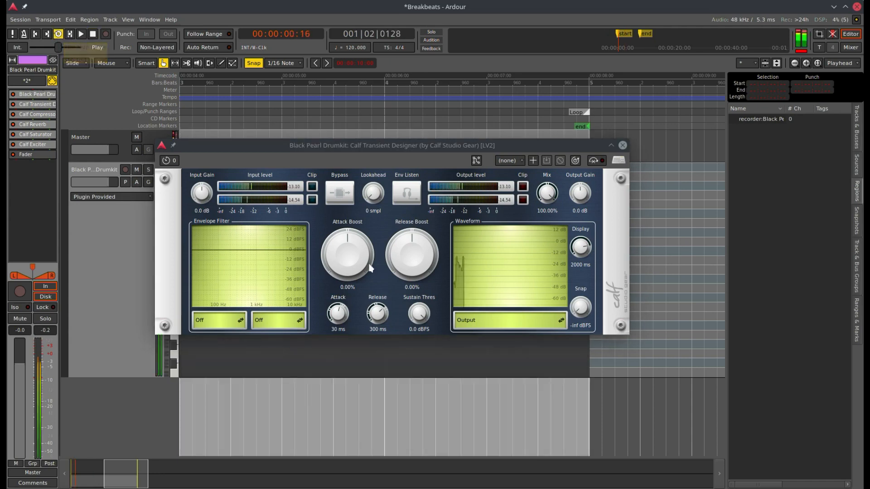
scroll(361, 263, "up", 2)
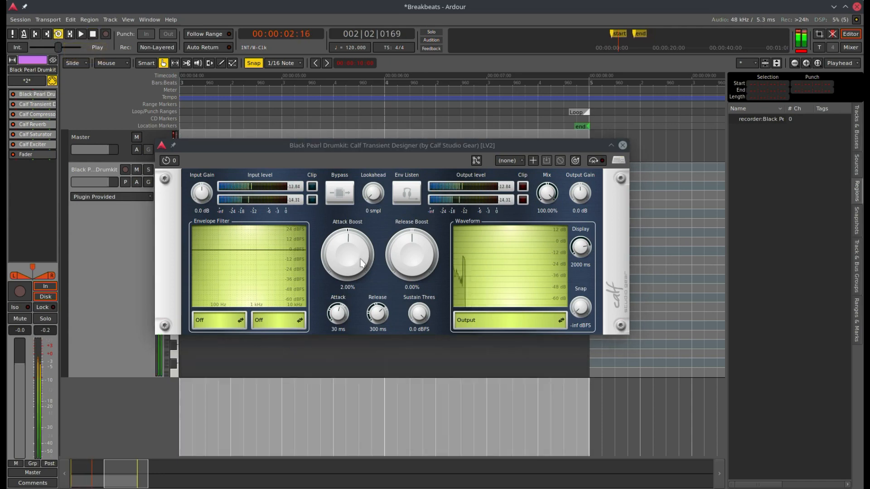
scroll(411, 257, "down", 3)
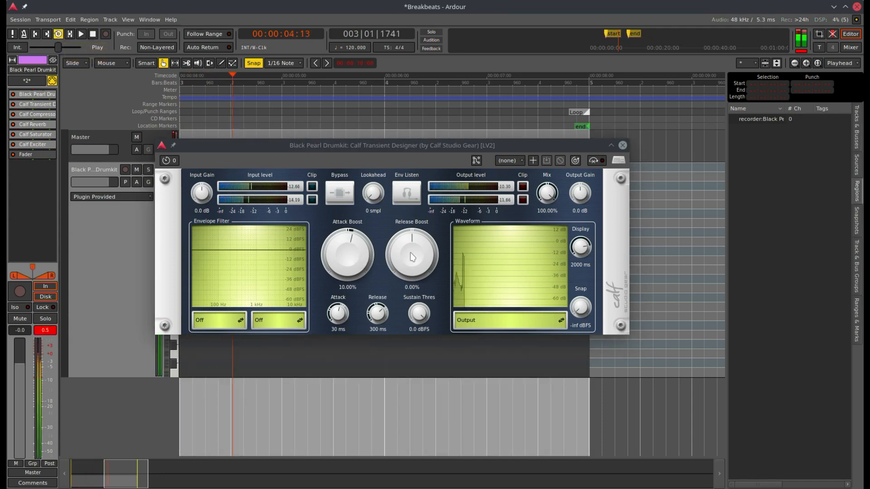
Lower the Transient Designer's Release Boost to -38%, raise it through -20% while listening, and close the plugin with playback stopped
scroll(411, 257, "down", 3)
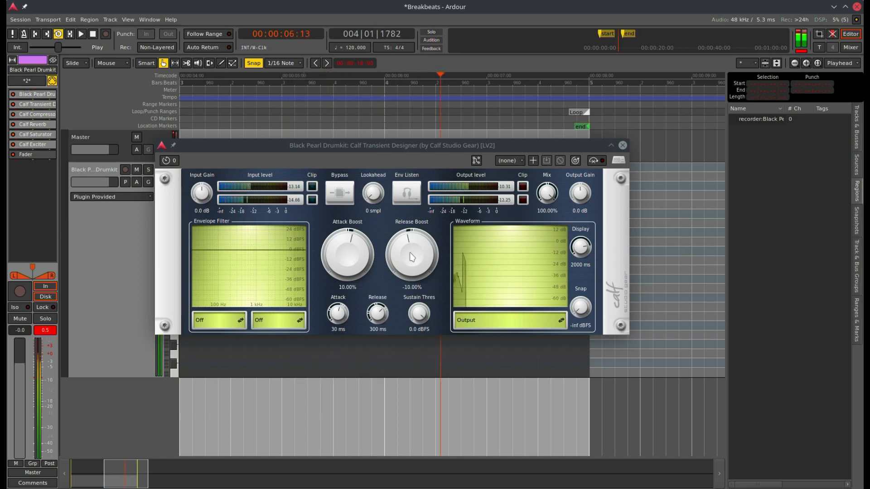
scroll(412, 257, "down", 2)
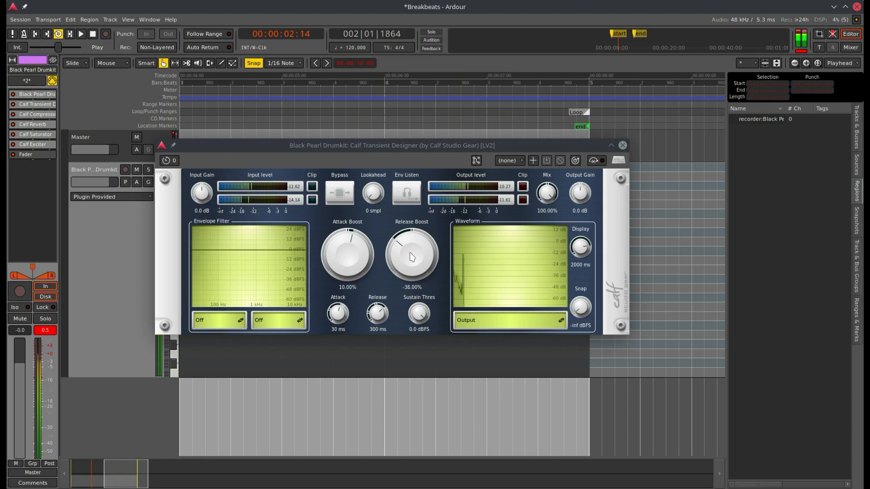
scroll(411, 257, "up", 2)
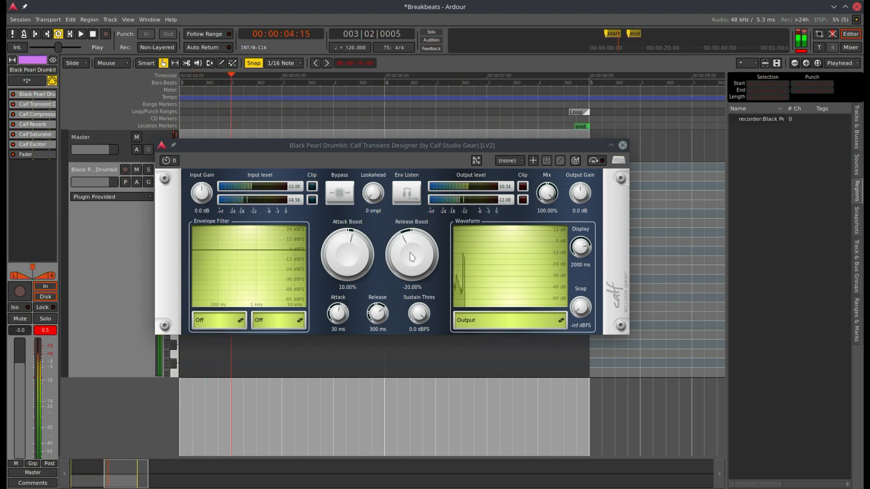
scroll(411, 256, "up", 4)
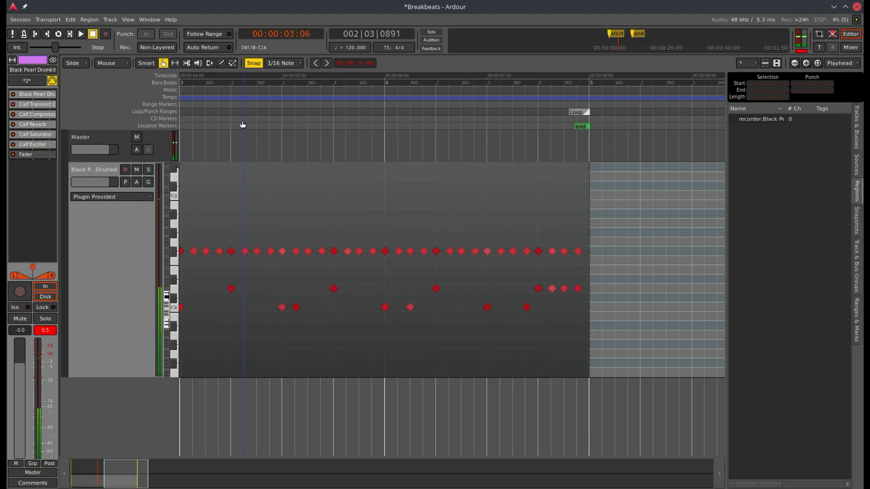
Return the playhead to the session start and set up an audio file export in CD (Red Book) format, WAV 16-bit, 44.1 kHz
scroll(242, 124, "down", 2)
left_click_drag(251, 117, 122, 129)
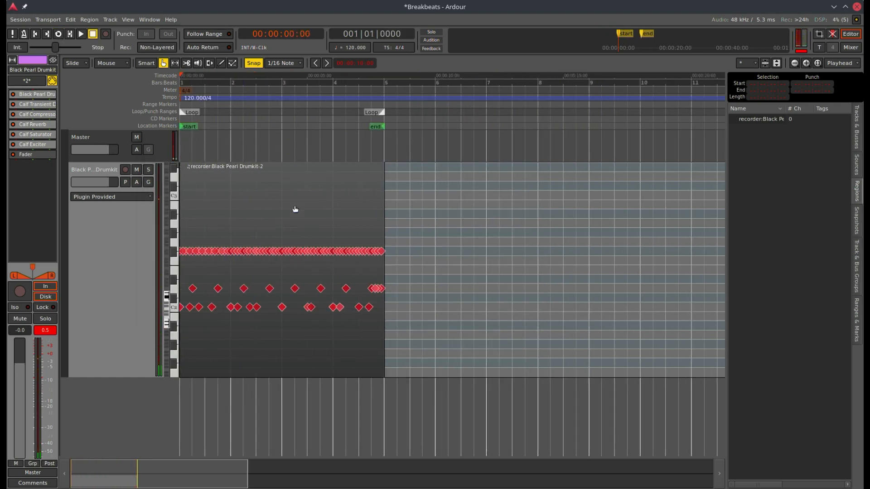
left_click(22, 20)
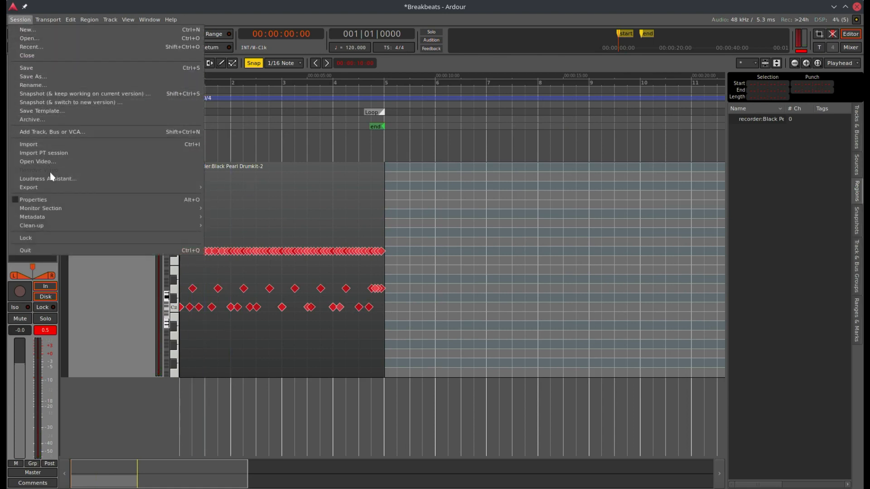
mouse_move(50, 190)
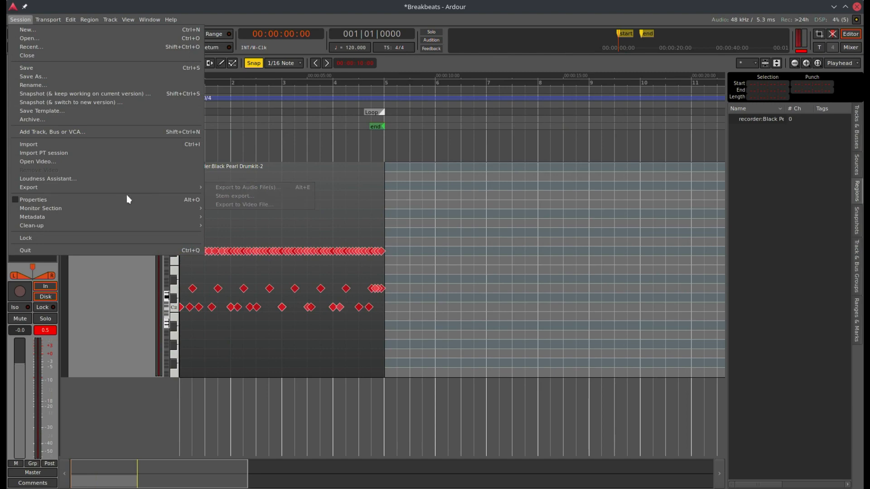
left_click(226, 188)
left_click_drag(179, 95, 329, 158)
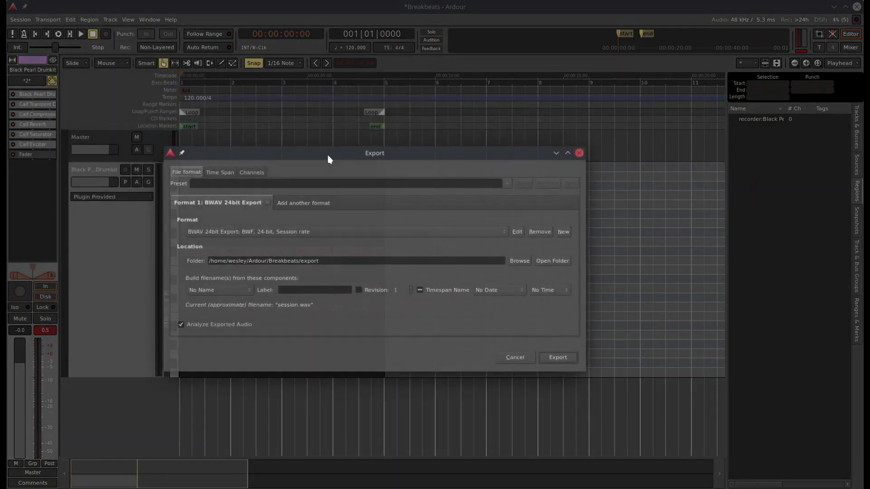
left_click(236, 234)
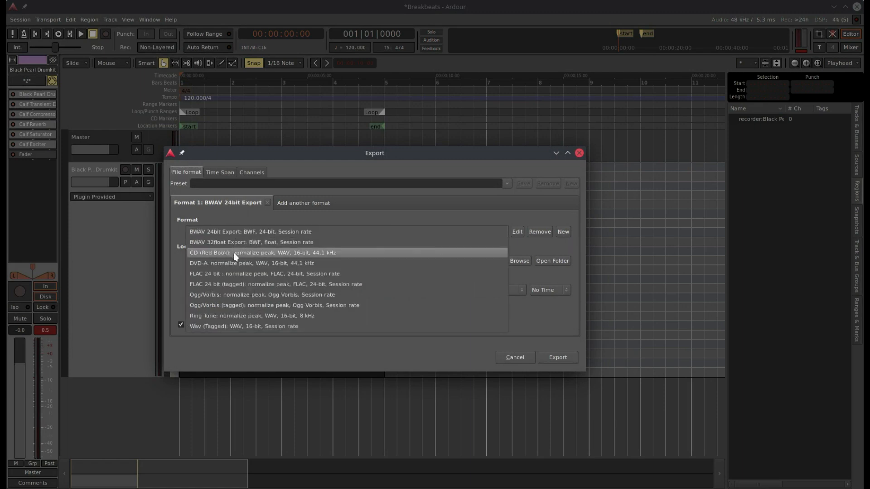
left_click(233, 252)
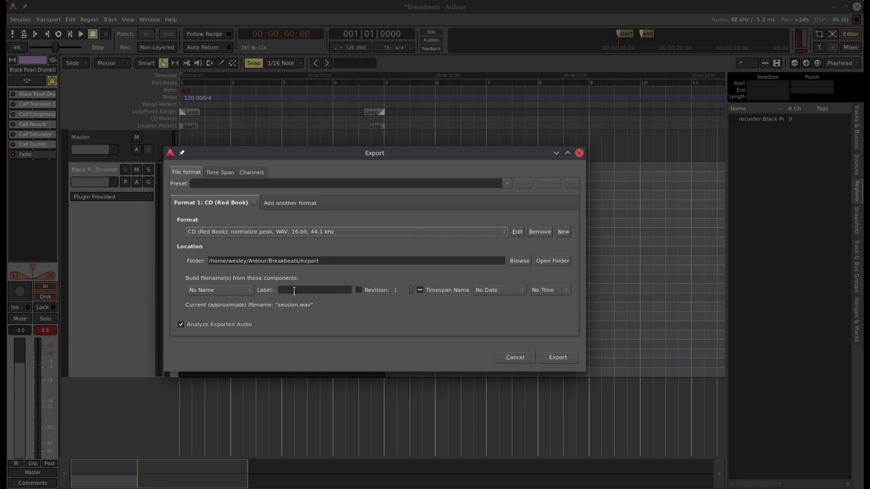
Build the export filename from the session name and the label 120BPM_1, leave out the timespan name, and export the file
left_click(240, 290)
left_click(236, 300)
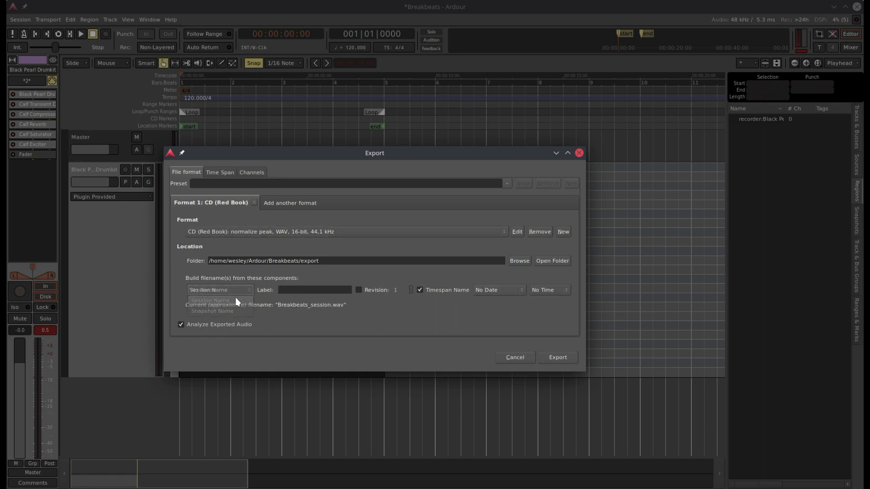
left_click(307, 290)
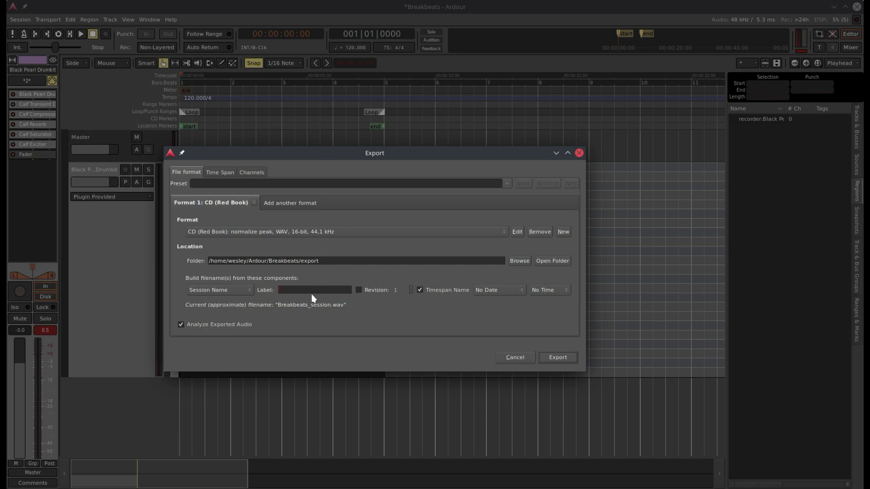
type("120bpm")
key("BackSpace")
key("BackSpace")
key("BackSpace")
type("BPM_1")
left_click(420, 291)
left_click(557, 357)
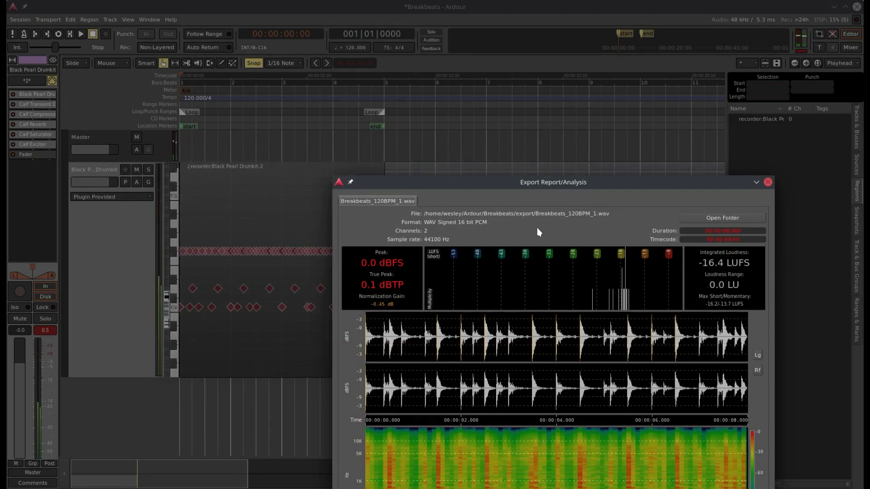
Bring the export report fully into view, play the exported beat from it and close the report
left_click_drag(522, 186, 380, 61)
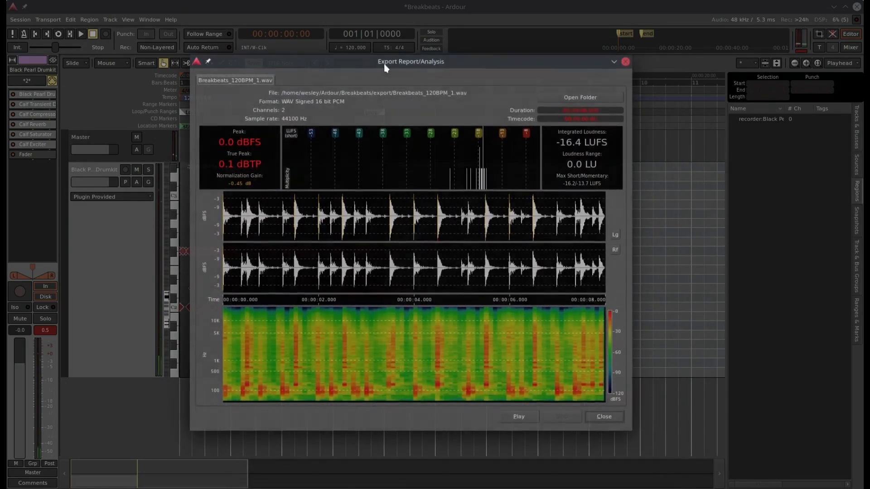
left_click(519, 415)
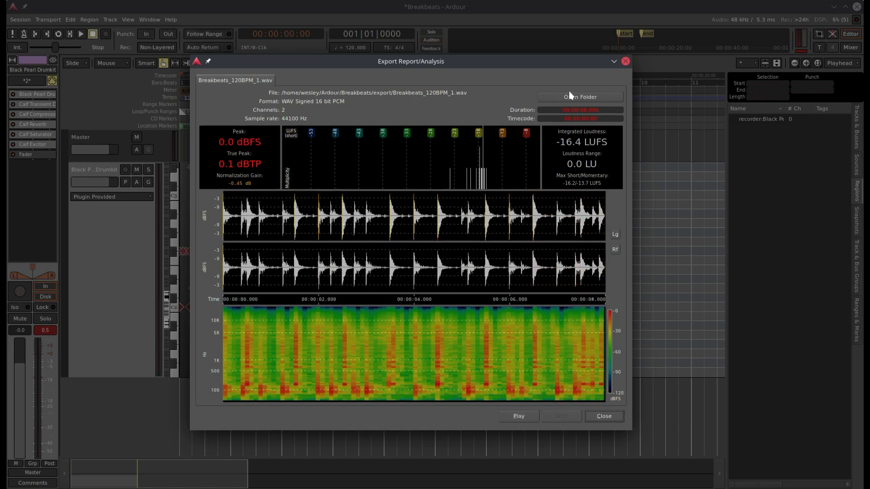
left_click(626, 62)
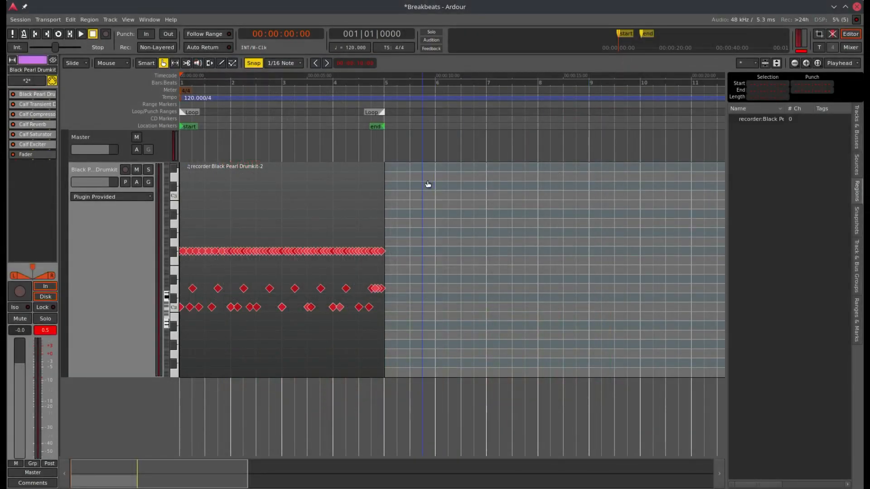